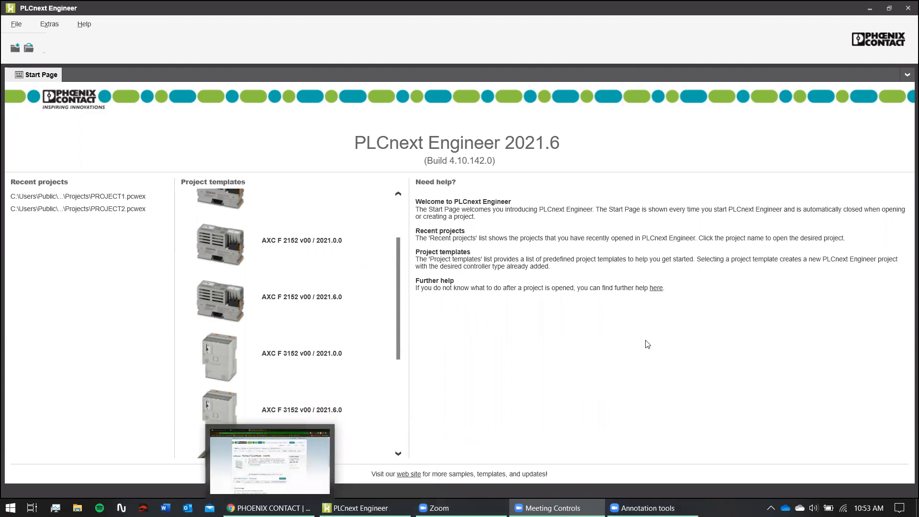
- Toggle the Chrome window from the taskbar until it shows the STARTUP+ 2700636 product page
mouse_move(269, 508)
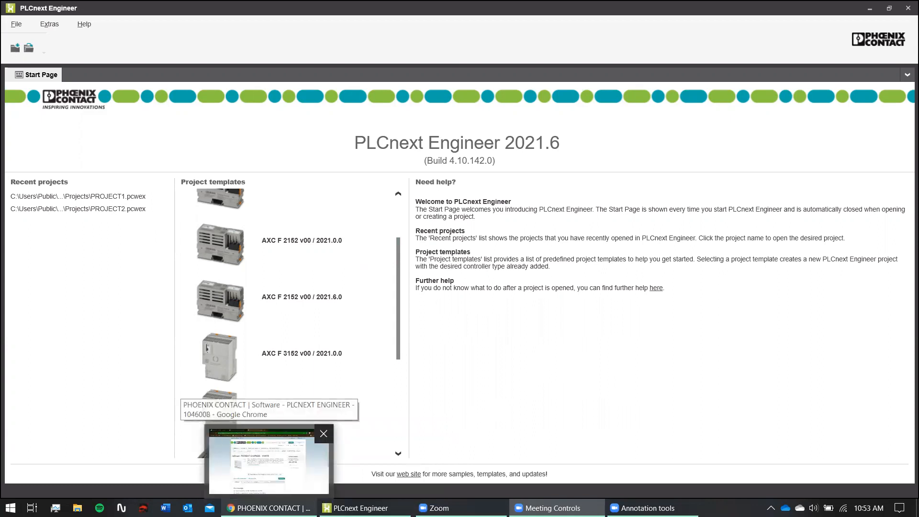
left_click(287, 507)
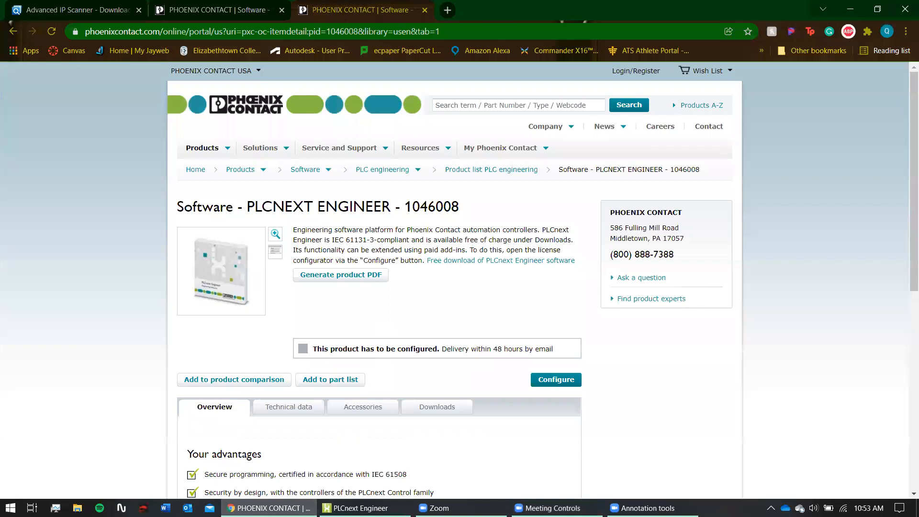
mouse_move(295, 507)
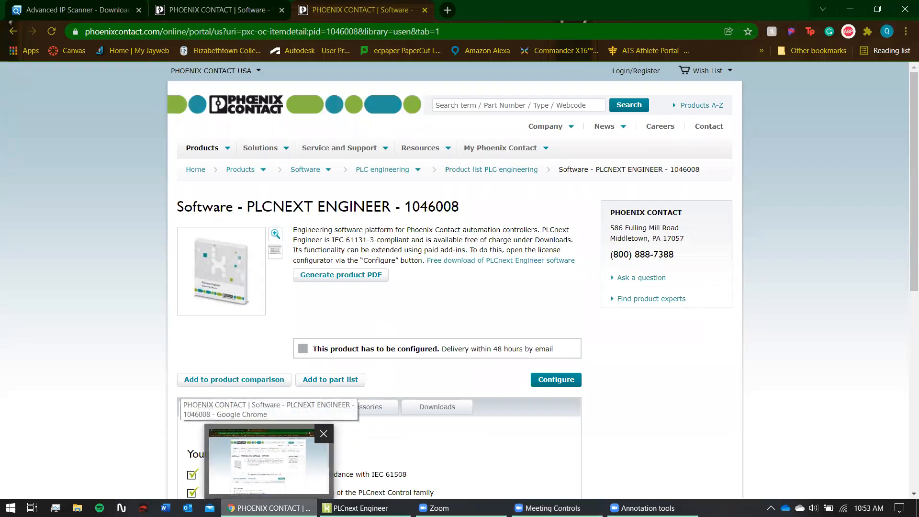
left_click(295, 507)
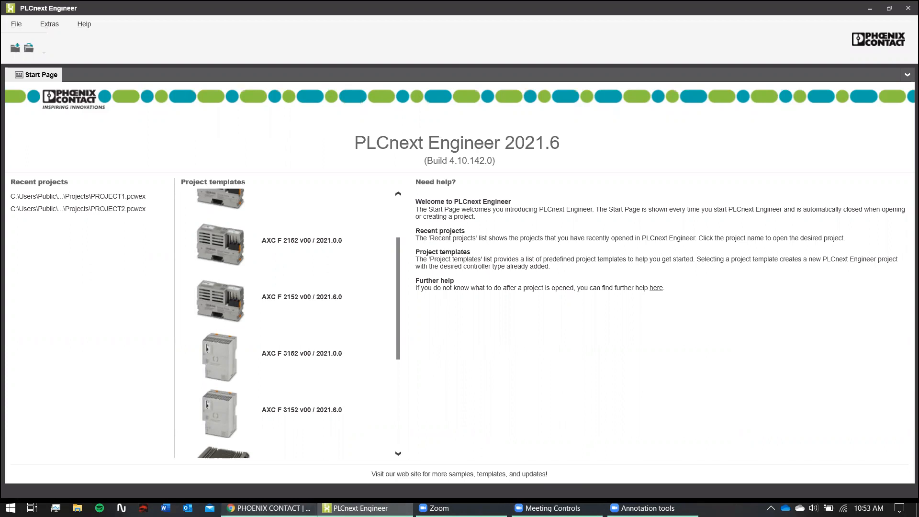
mouse_move(287, 508)
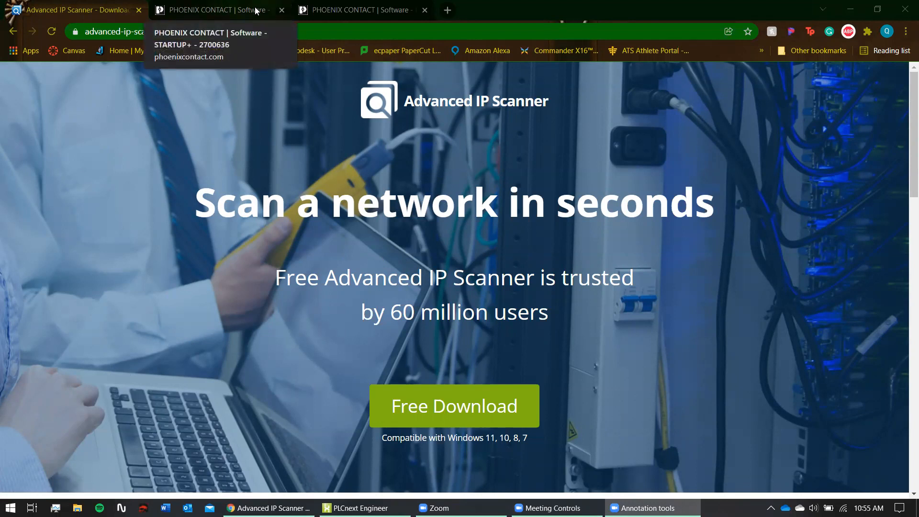
- Browse the STARTUP+, PLCnext Engineer and Advanced IP Scanner tabs, then minimise Chrome
left_click(201, 12)
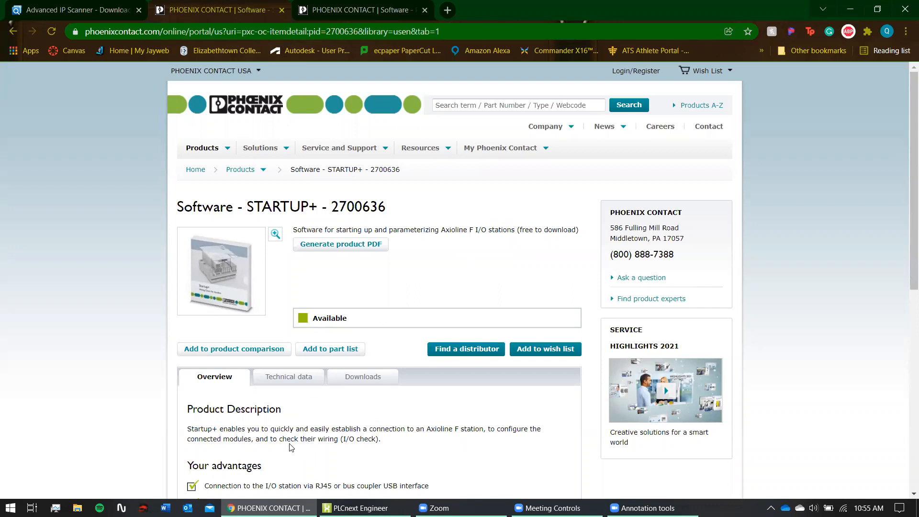
scroll(292, 447, "down", 4)
scroll(373, 325, "up", 4)
key("ctrl+shift+Tab")
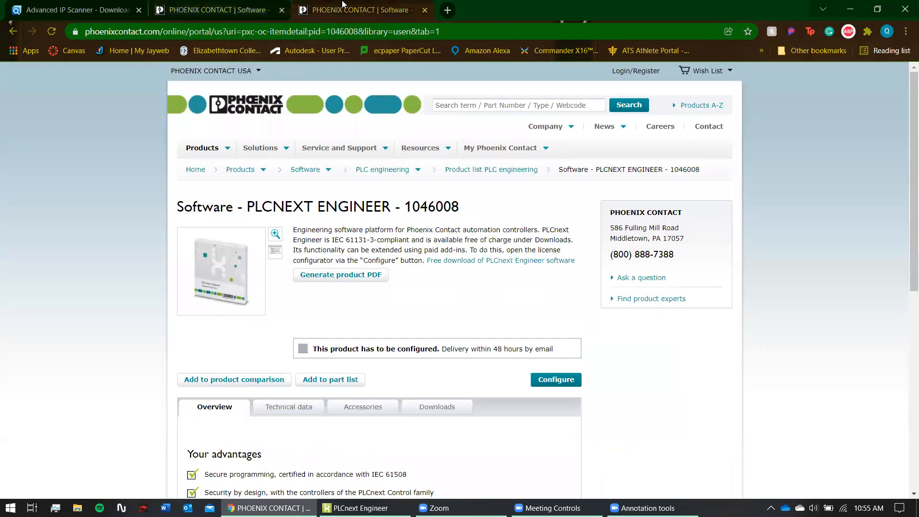
left_click(26, 10)
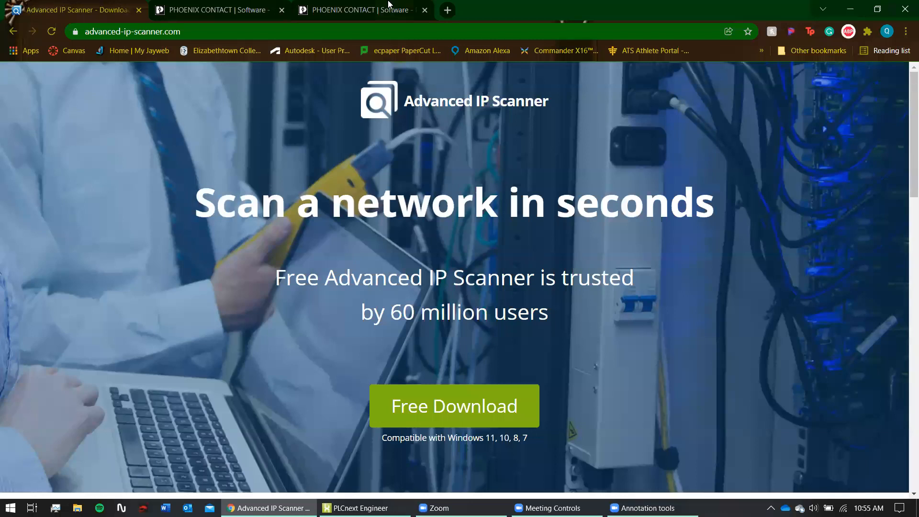
left_click(389, 6)
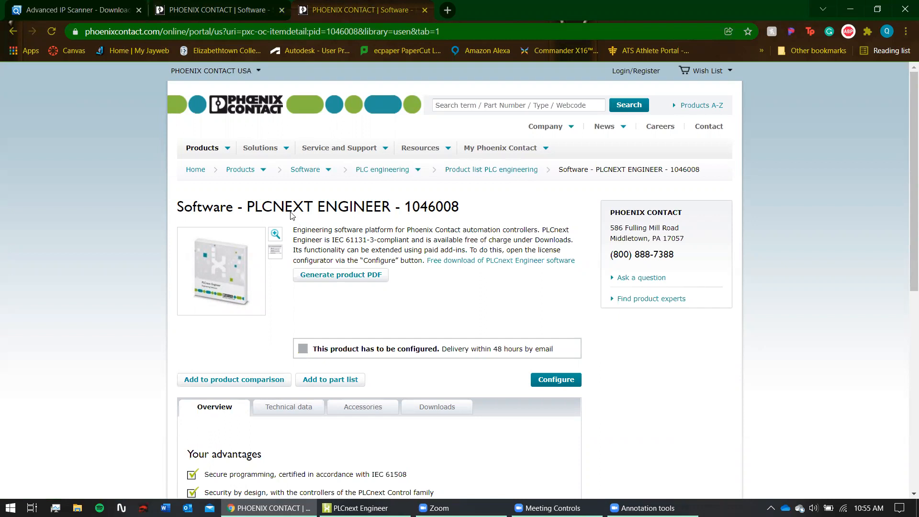
key("ctrl+Tab")
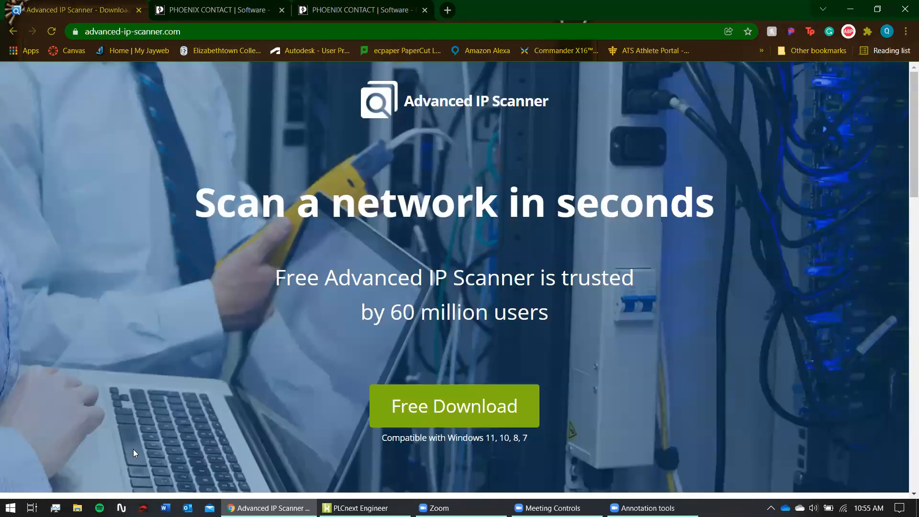
left_click(858, 5)
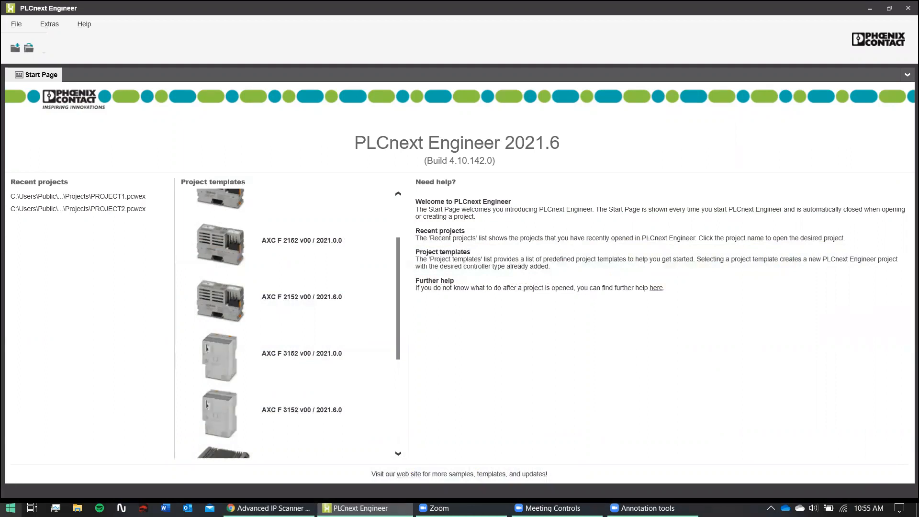
- Search 'ne' from the Start menu and open the network hardware and connection properties
left_click(11, 508)
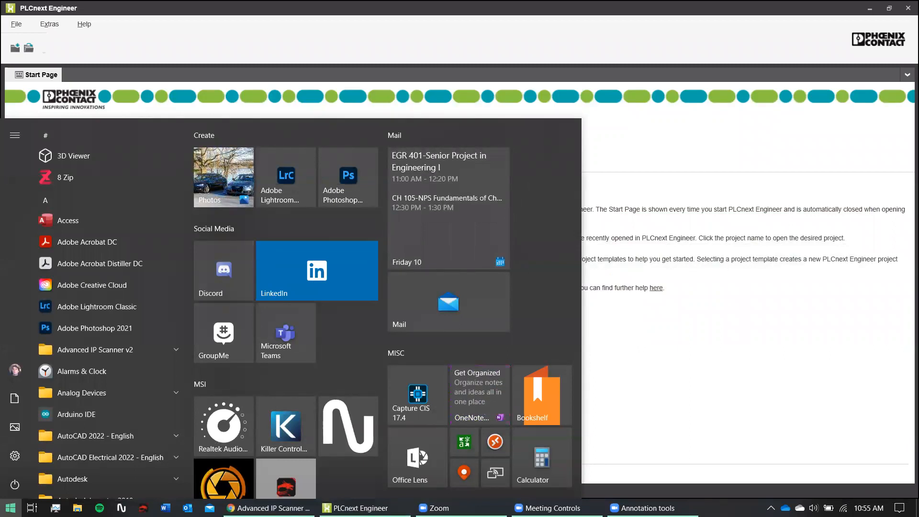
type("n")
key("BackSpace")
type("ne")
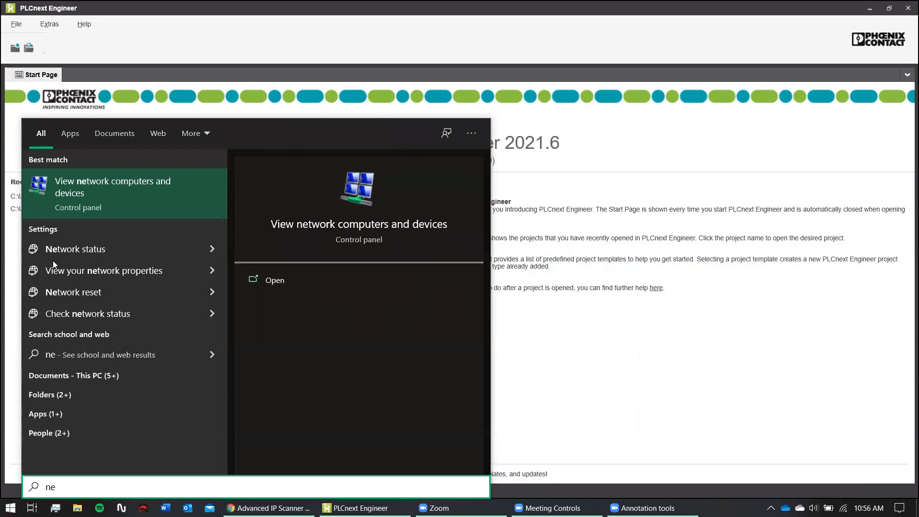
left_click(141, 274)
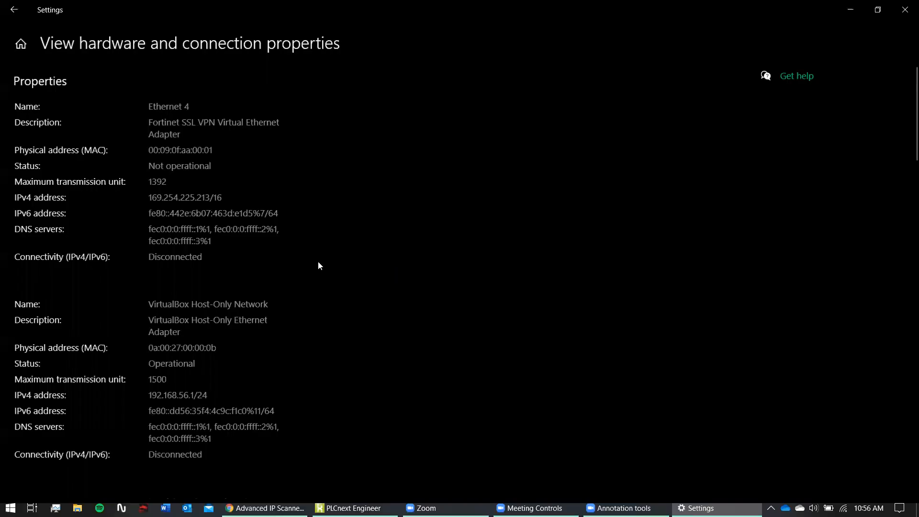
- From the Settings home, go to Network & Internet and choose Change adapter options
left_click(16, 18)
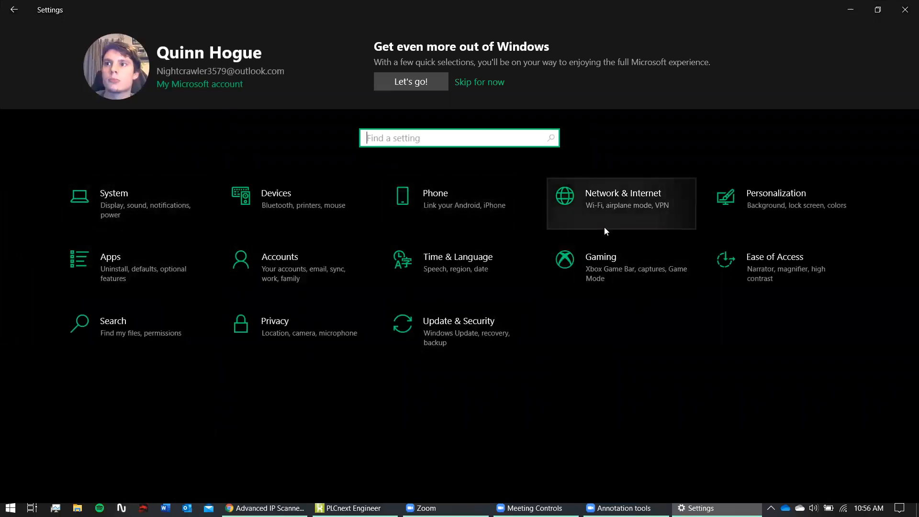
left_click(607, 204)
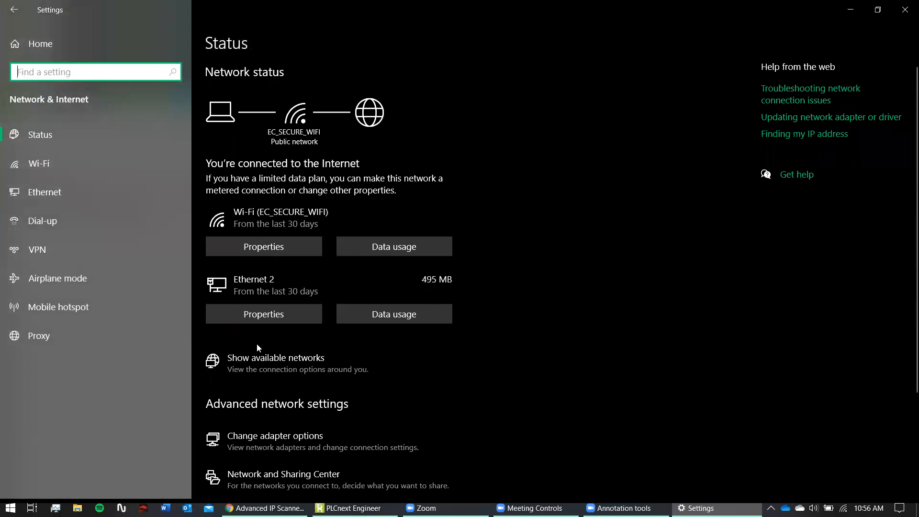
scroll(263, 348, "down", 3)
left_click(280, 305)
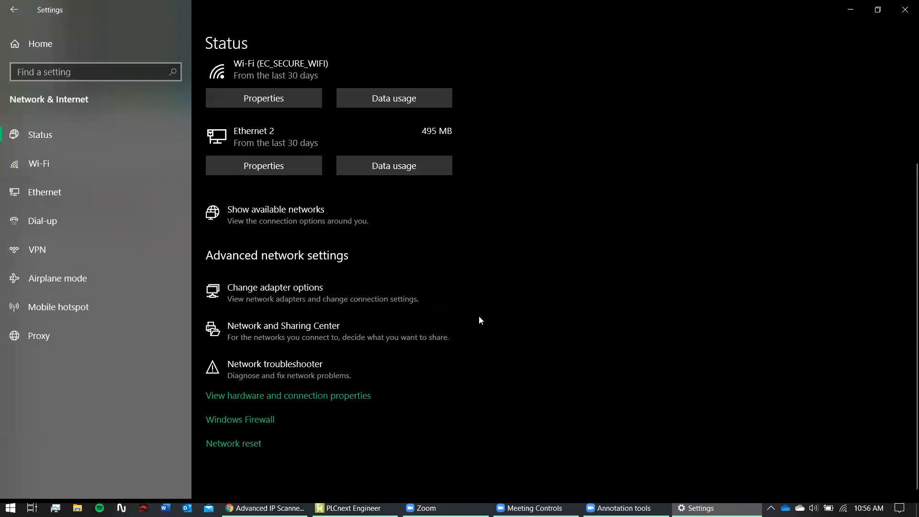
left_click(396, 299)
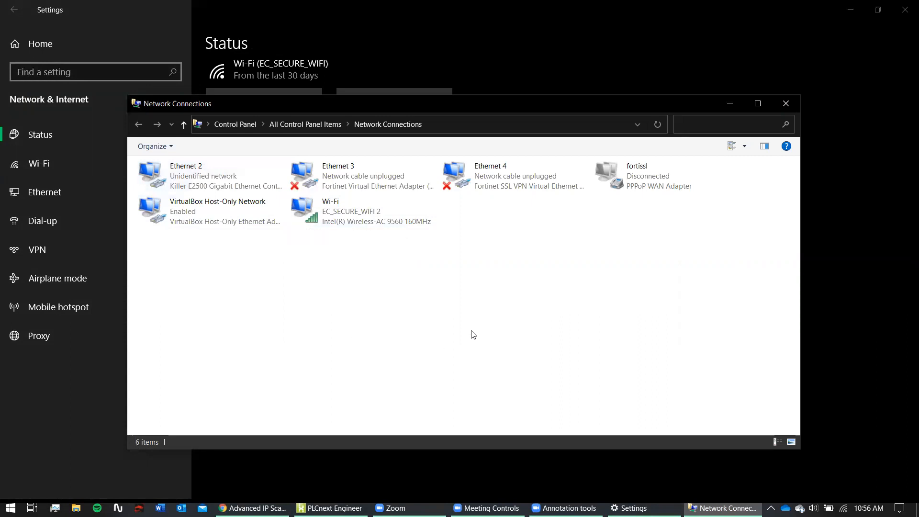
- Open Ethernet 2's status, then its Properties, then the Internet Protocol Version 4 (TCP/IPv4) settings
double_click(227, 191)
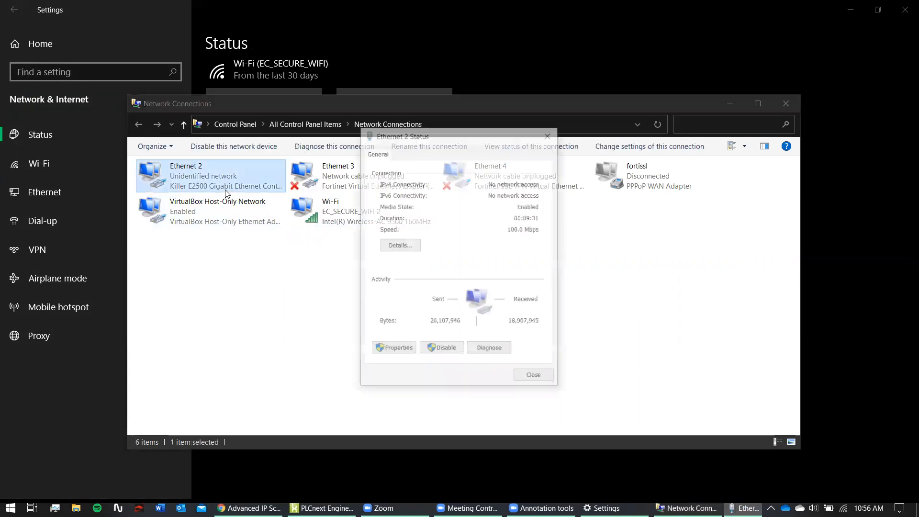
left_click(393, 350)
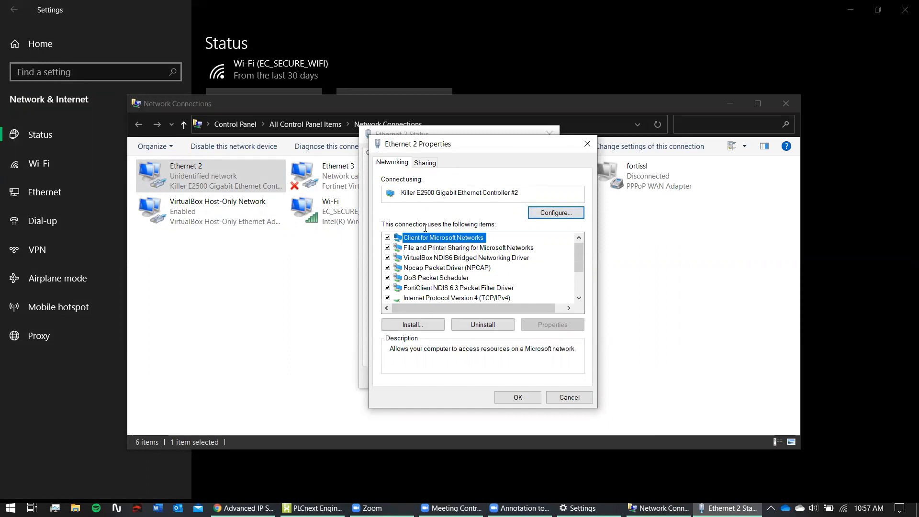
scroll(445, 263, "down", 2)
scroll(452, 289, "up", 1)
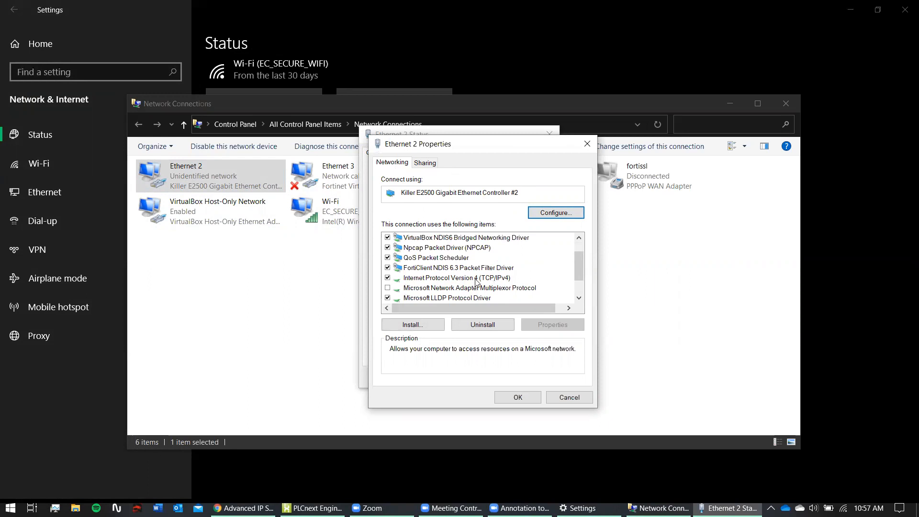
double_click(477, 280)
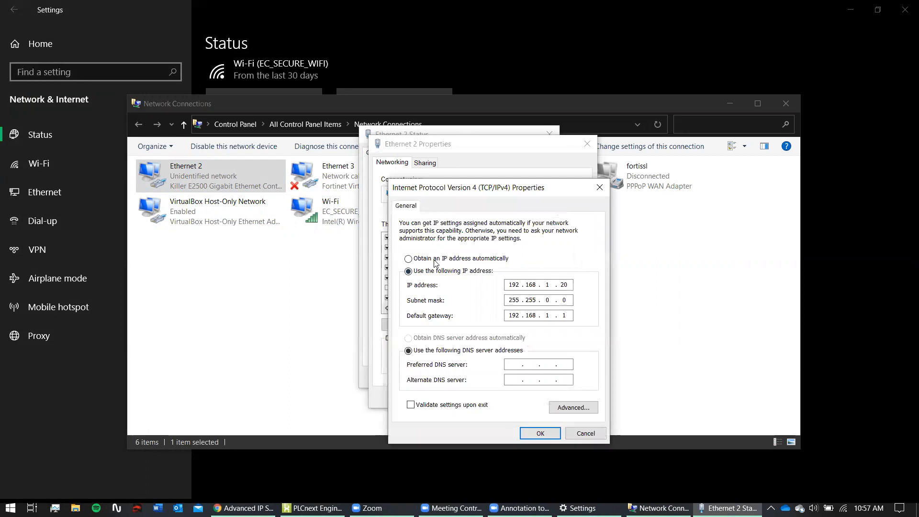
- Enter static IP 192.168.1.20, default mask 255.255.255.0 and a 192.x gateway, then confirm both dialogs
left_click(436, 263)
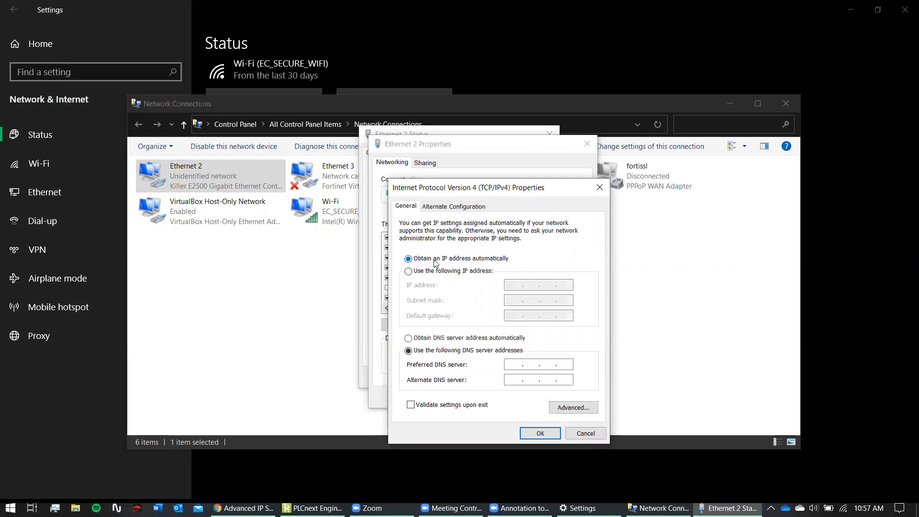
left_click(464, 273)
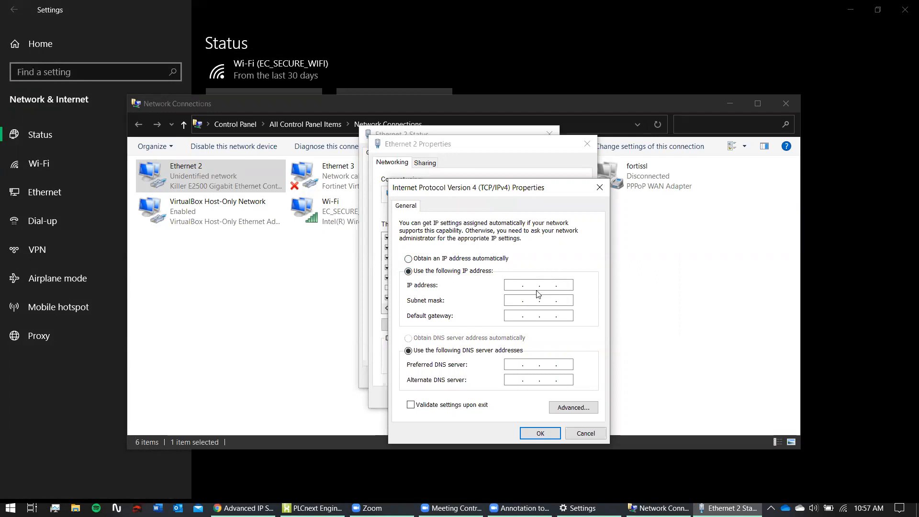
type("192.168.1.20")
left_click(514, 300)
left_click(515, 315)
type("192")
left_click(543, 434)
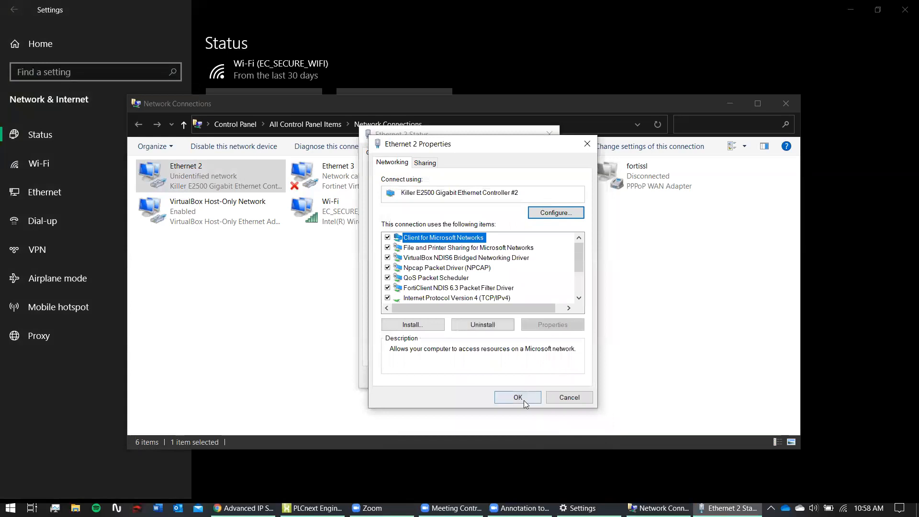
left_click(535, 399)
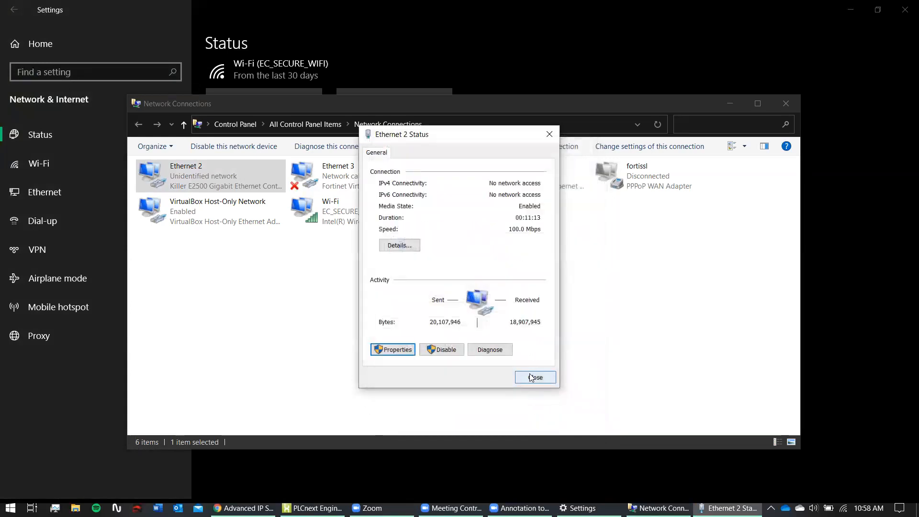
- Close the Ethernet 2 status, minimise Network Connections, and launch Advanced IP Scanner by searching 'a'
left_click(537, 377)
left_click(731, 104)
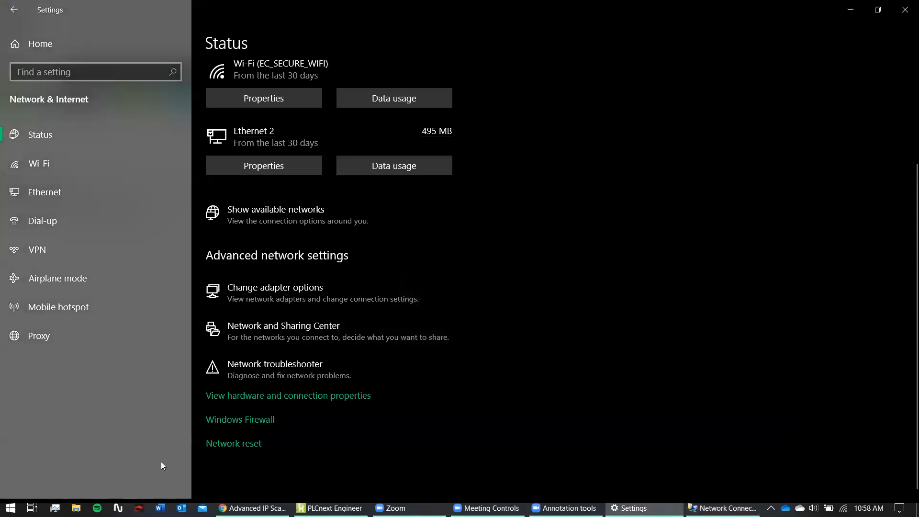
left_click(10, 508)
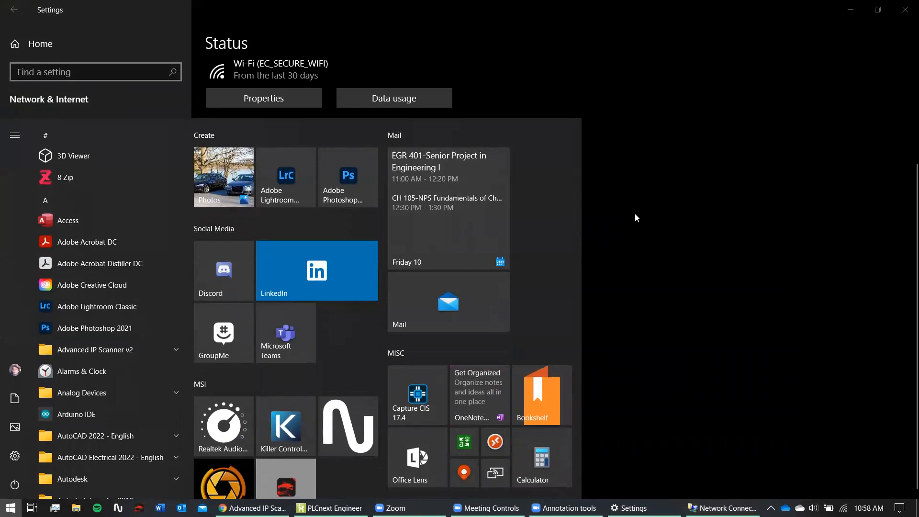
type("a")
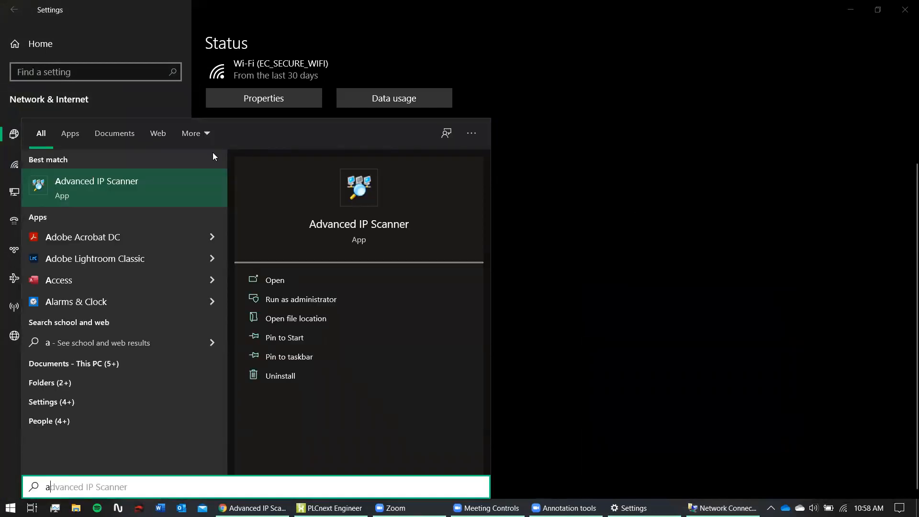
left_click(123, 183)
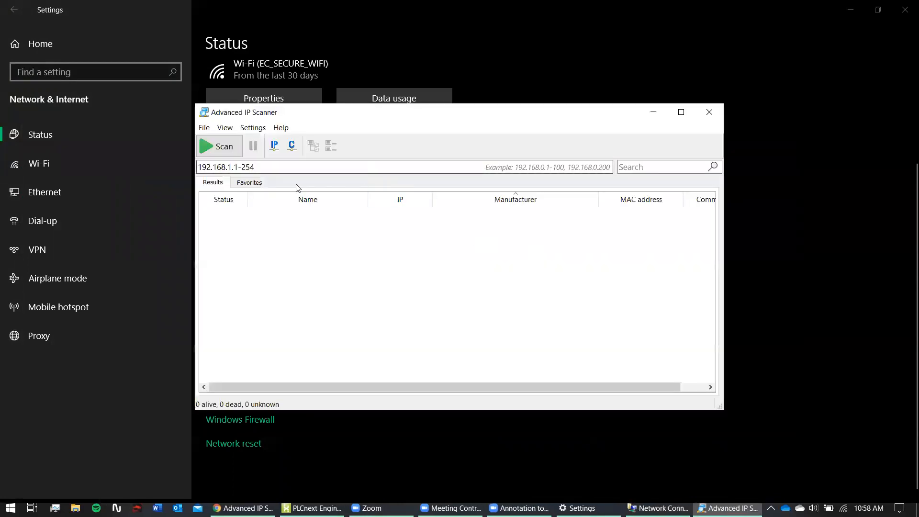
- Fill in the local subnets, then delete 192.168.56.1-254 and 10.1.64.1-10.1.79.254, leaving 192.168.1.1-254
left_click(281, 147)
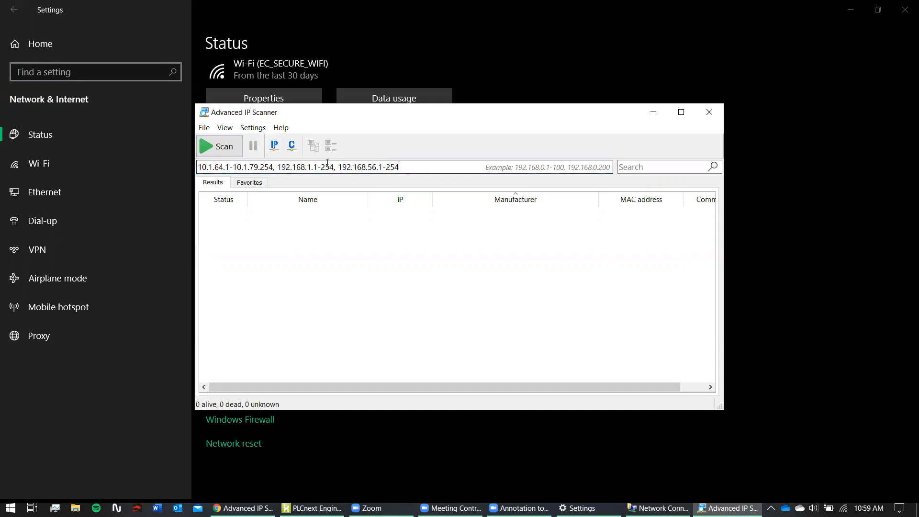
left_click(400, 166)
key("shift+Left")
key("shift+Left")
key("shift+Left")
key("shift+Left")
key("shift+Left")
key("shift+Left")
key("shift+Left")
key("shift+Left")
key("shift+Left")
key("shift+Left")
key("shift+Left")
key("shift+Left")
key("shift+Left")
key("shift+Left")
key("shift+Left")
key("shift+Left")
key("shift+Left")
key("shift+Left")
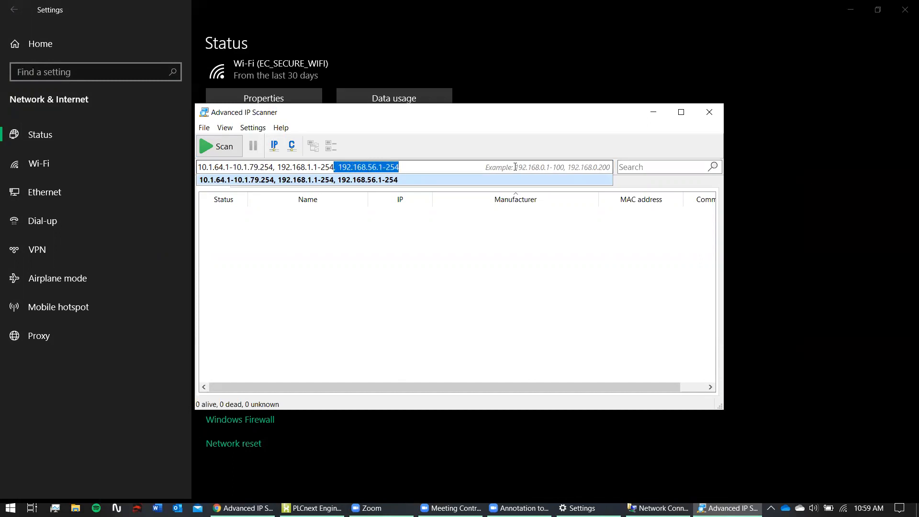
key("BackSpace")
left_click_drag(277, 164, 185, 173)
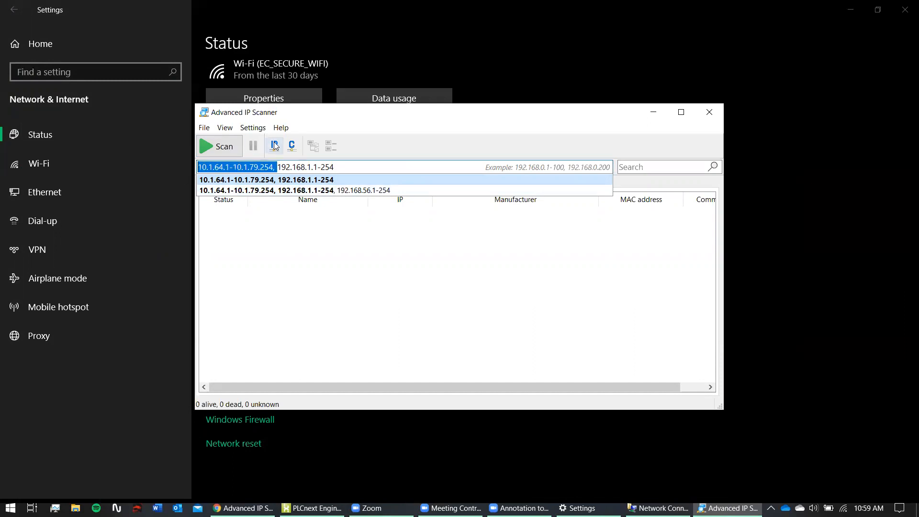
key("BackSpace")
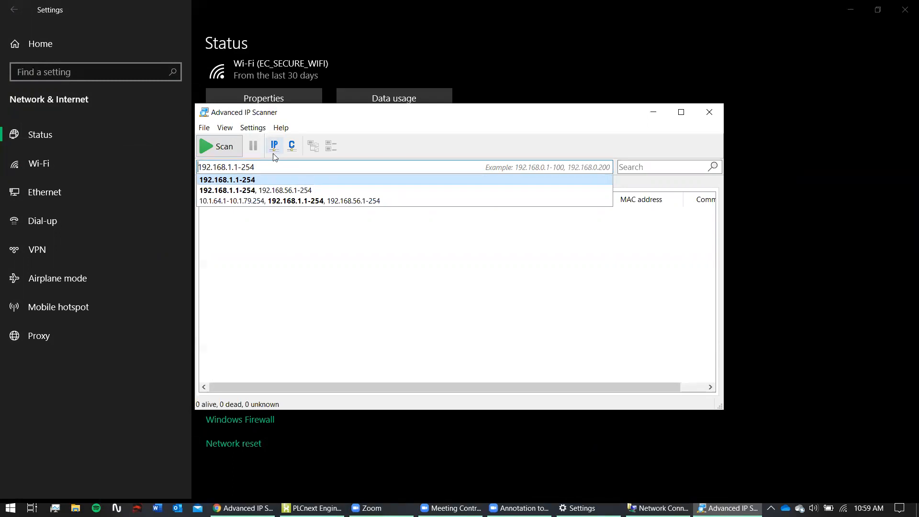
- Scan 192.168.1.1-254, stop it, close the scanner, and minimise Chrome from the STARTUP+ page
left_click(211, 152)
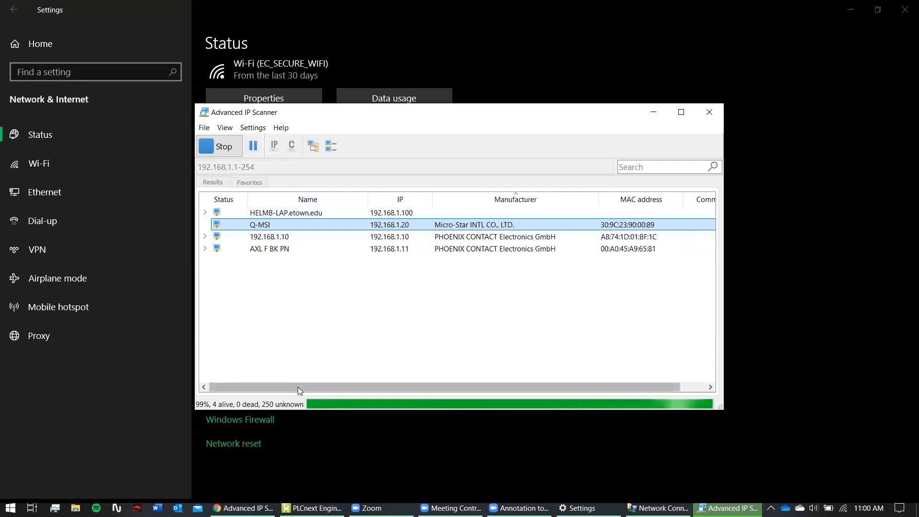
left_click(224, 148)
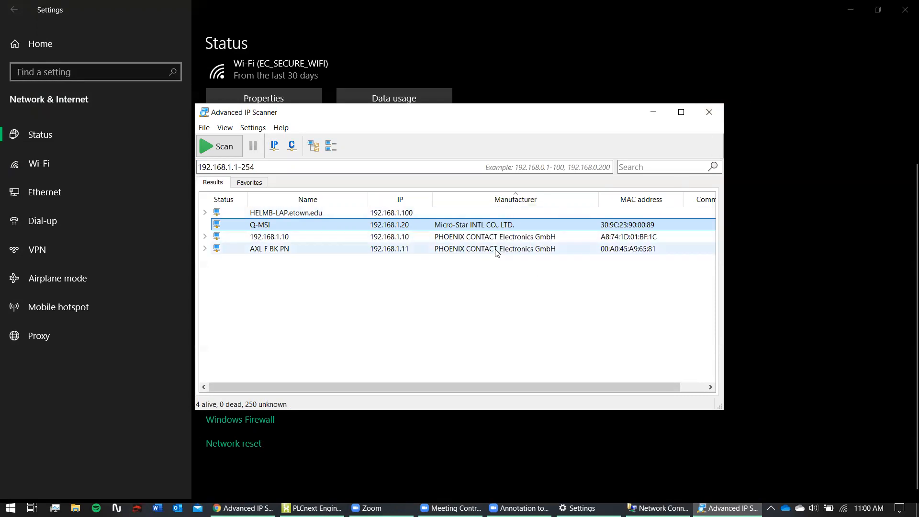
left_click(710, 117)
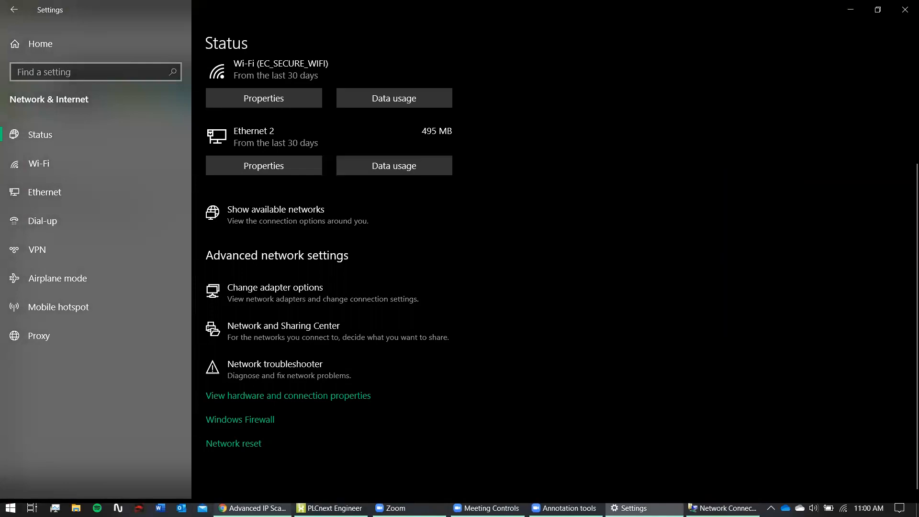
left_click(253, 508)
left_click(230, 5)
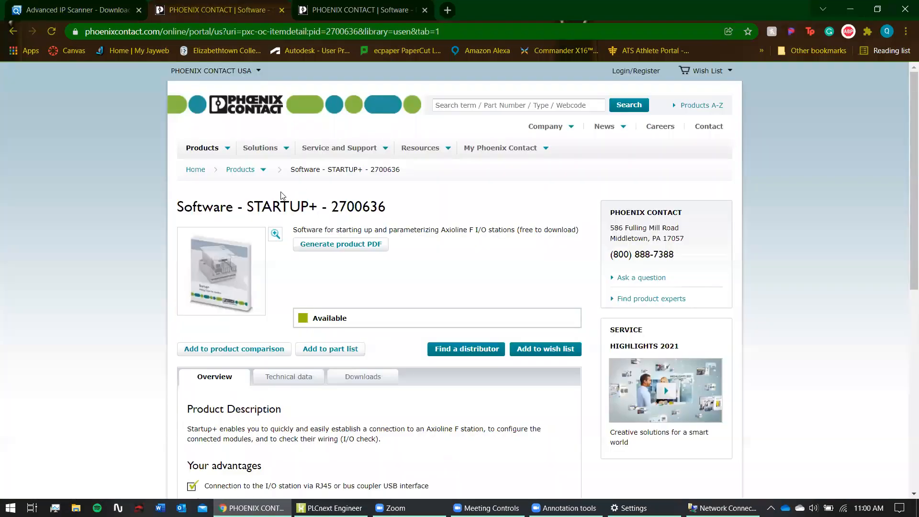
left_click(843, 9)
- Expand the Phoenix Contact folder in the Start menu app list and start NetNames+ 1.50
key("super")
scroll(97, 375, "down", 12)
scroll(122, 404, "down", 15)
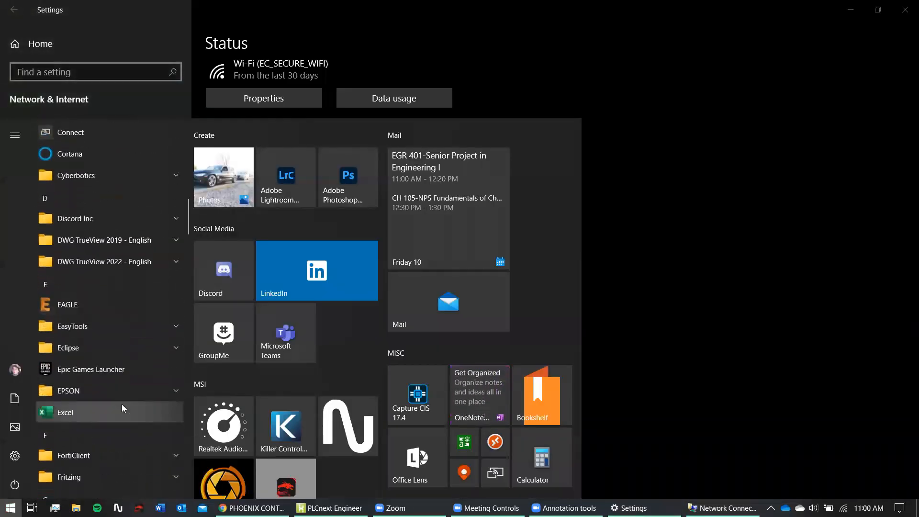
scroll(121, 404, "down", 10)
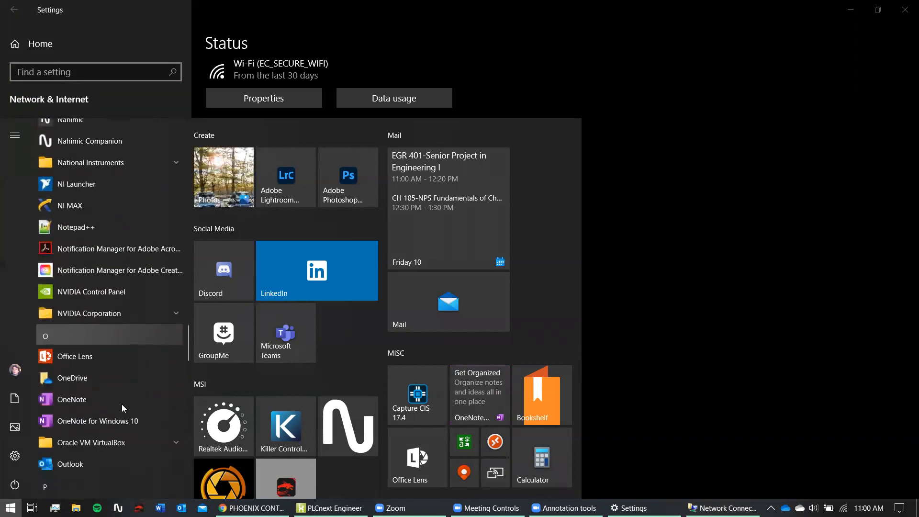
scroll(95, 378, "up", 1)
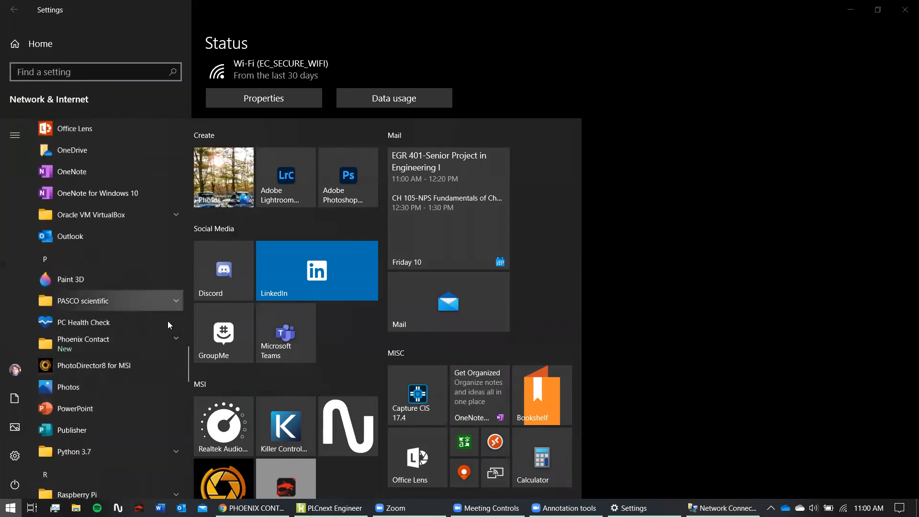
left_click(129, 346)
scroll(115, 386, "down", 2)
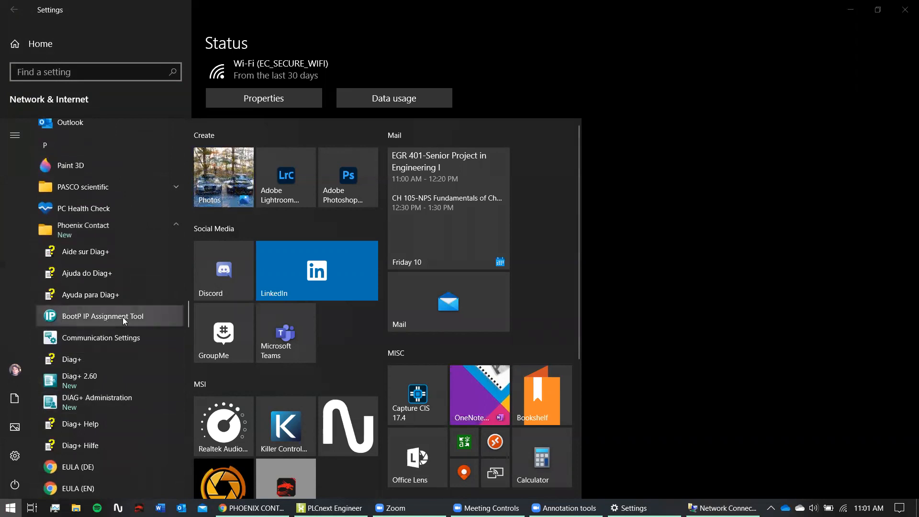
scroll(123, 319, "down", 3)
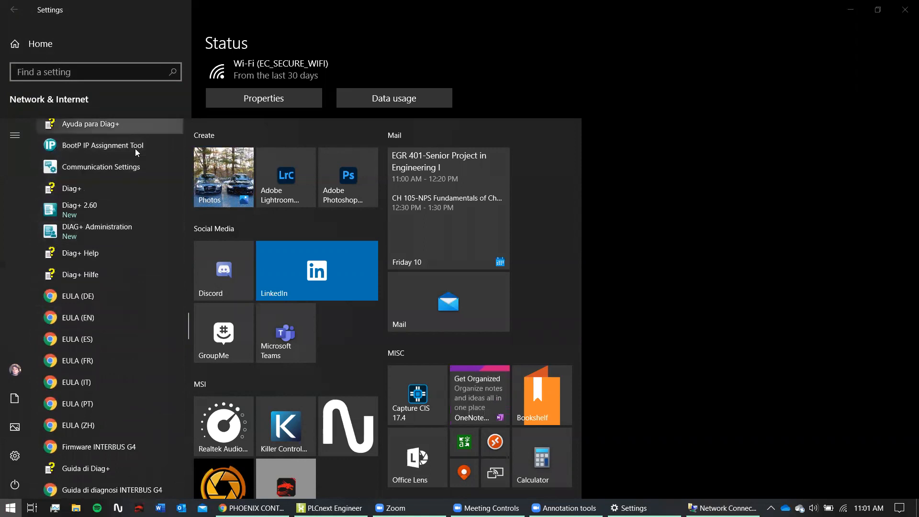
scroll(119, 224, "down", 6)
scroll(119, 224, "down", 5)
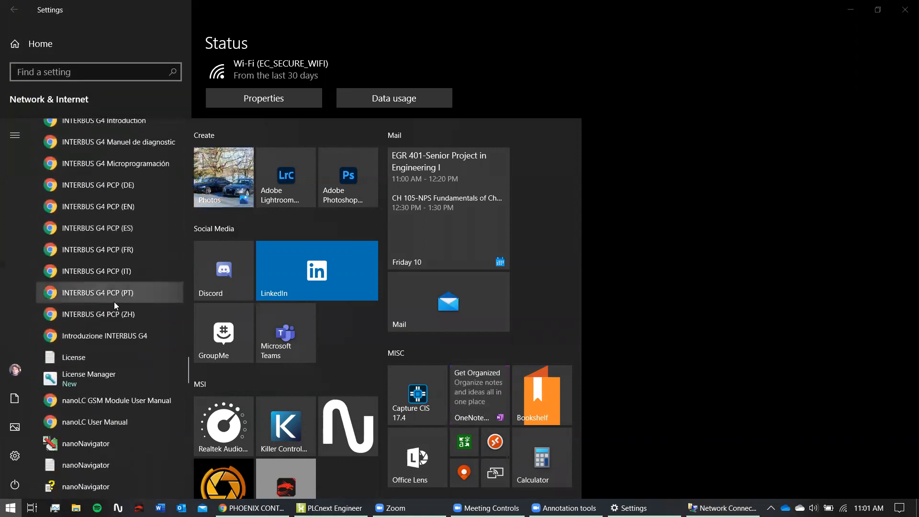
scroll(113, 381, "down", 1)
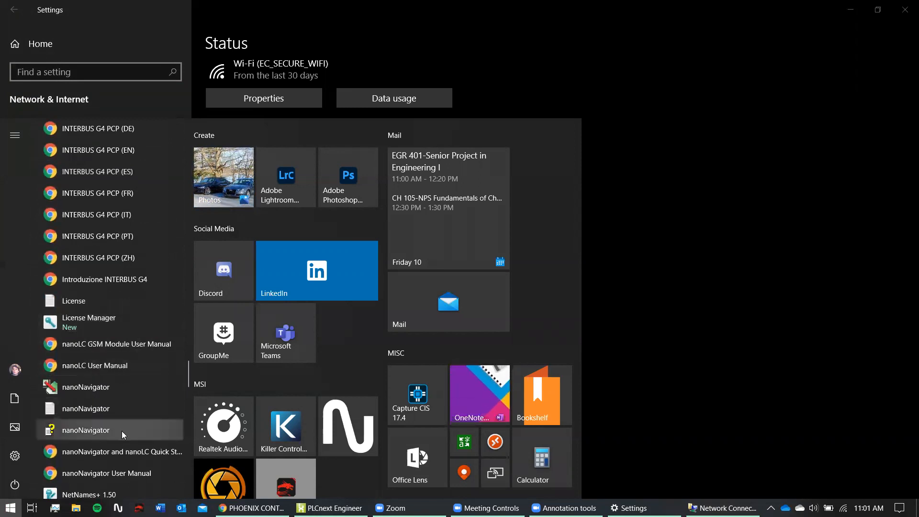
scroll(121, 431, "down", 1)
scroll(122, 431, "down", 2)
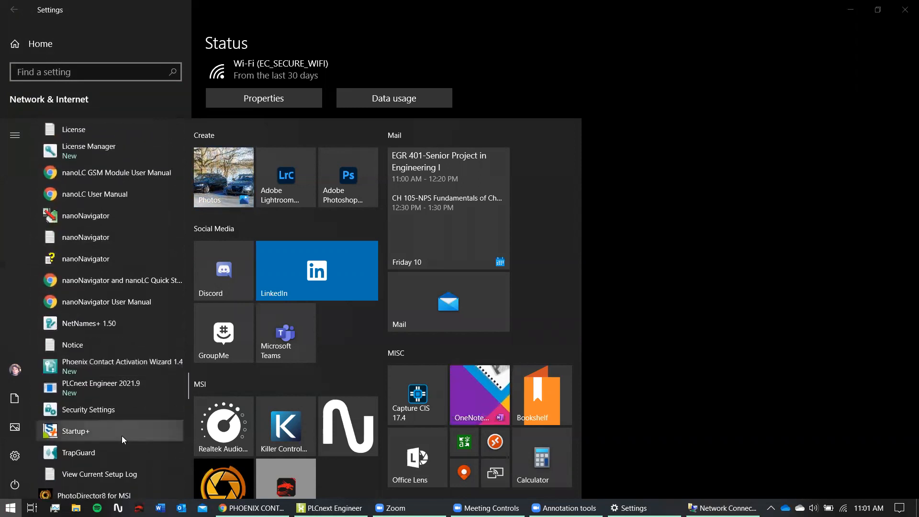
left_click(105, 326)
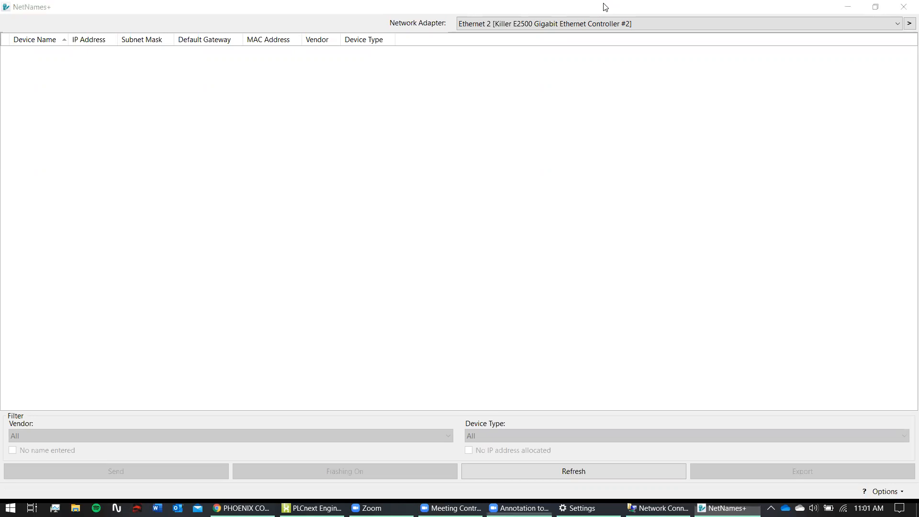
- Refresh the device list, check the AXC F 2152's IP 192.168.1.10 and gateway, then select the AXL F BK PN
left_click(499, 470)
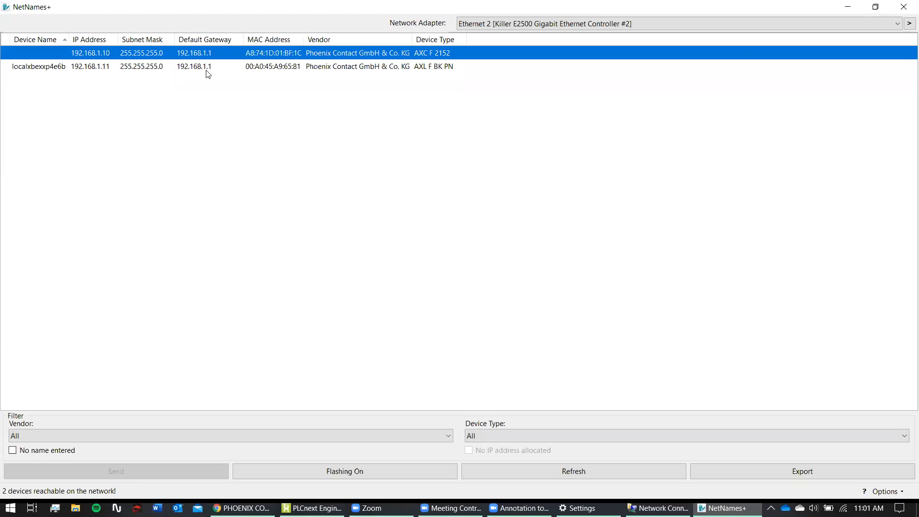
left_click(105, 53)
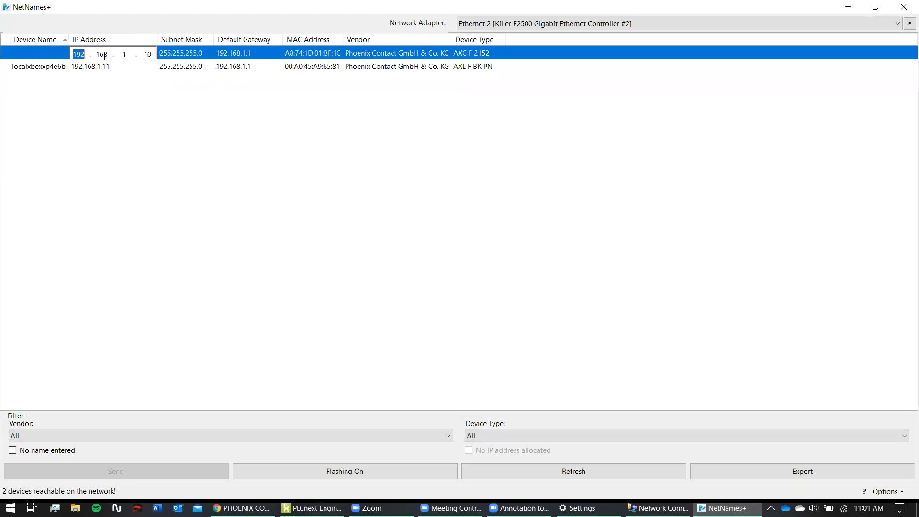
left_click(151, 52)
left_click(233, 54)
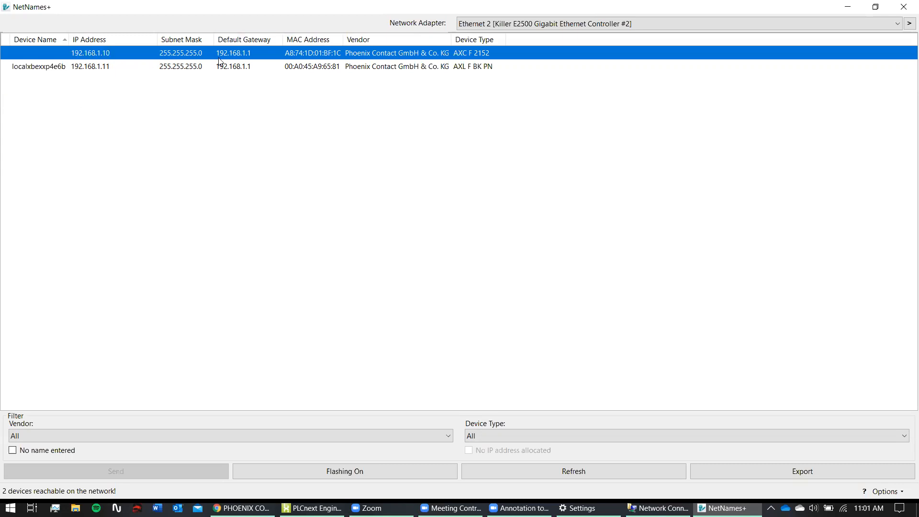
left_click(243, 57)
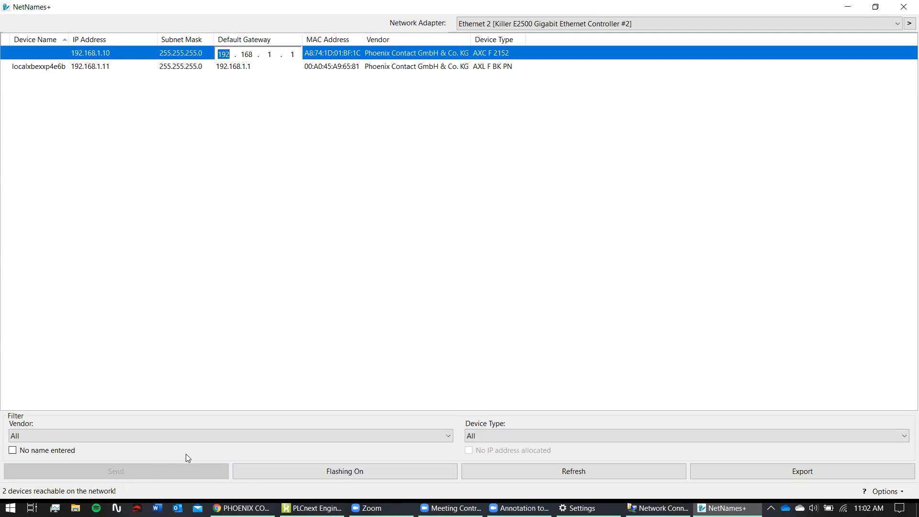
left_click(112, 67)
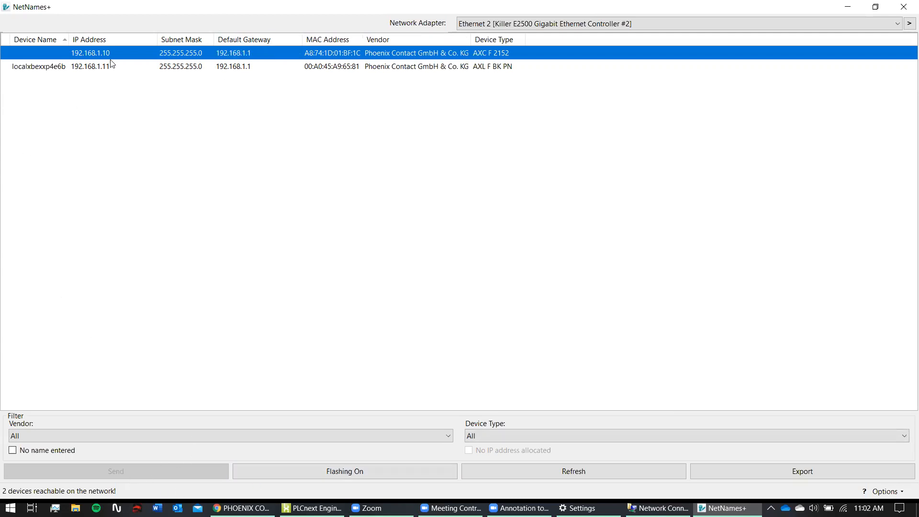
- Flash the AXL F BK PN, then the AXC F 2152 at 192.168.1.10, stopping each afterwards
left_click(330, 472)
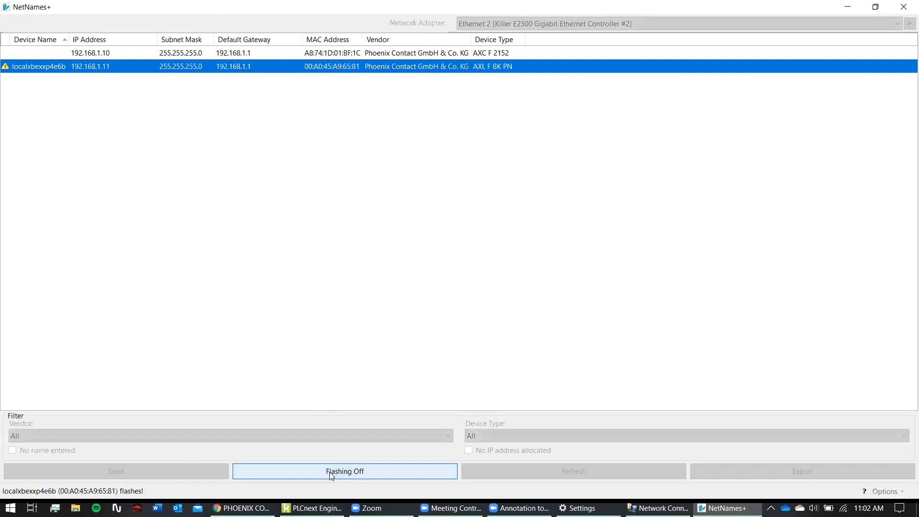
left_click(303, 468)
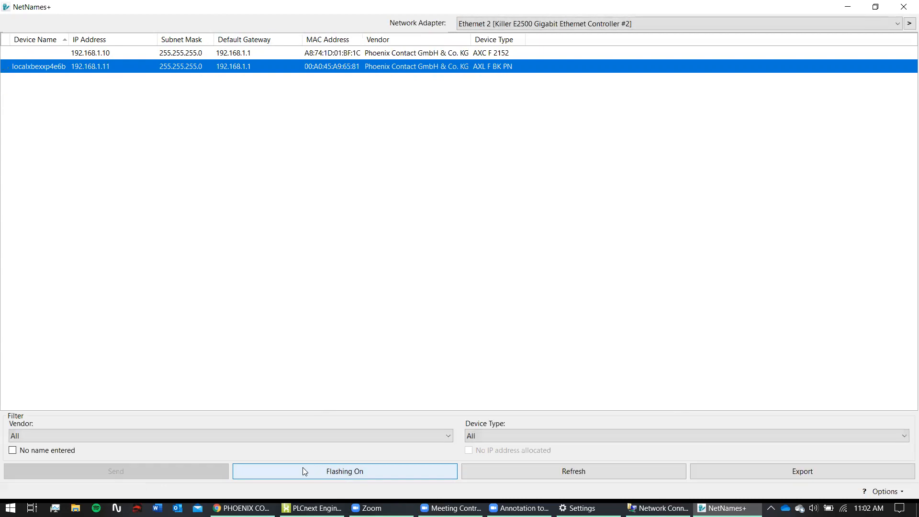
left_click(95, 54)
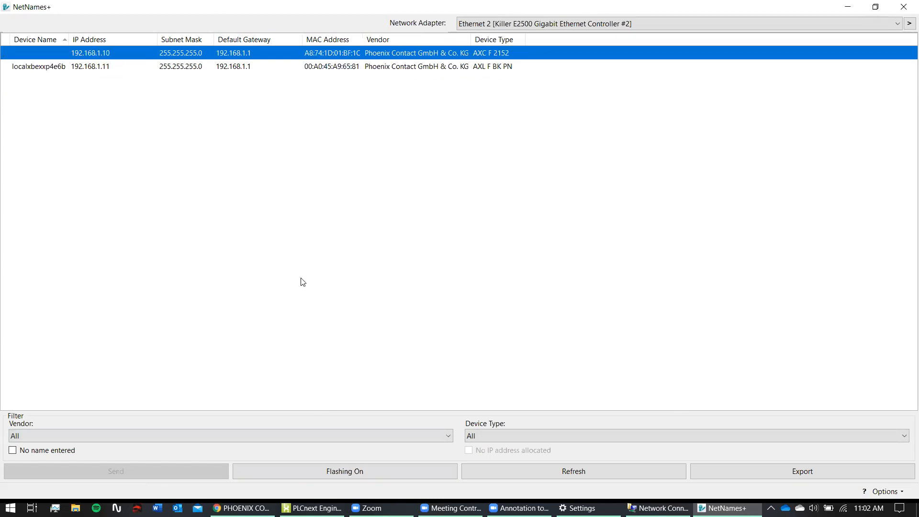
left_click(376, 469)
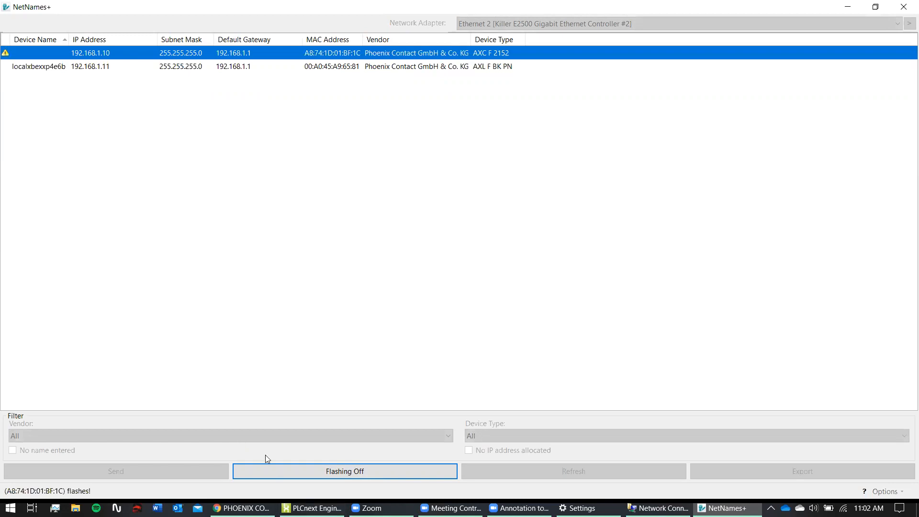
left_click(337, 474)
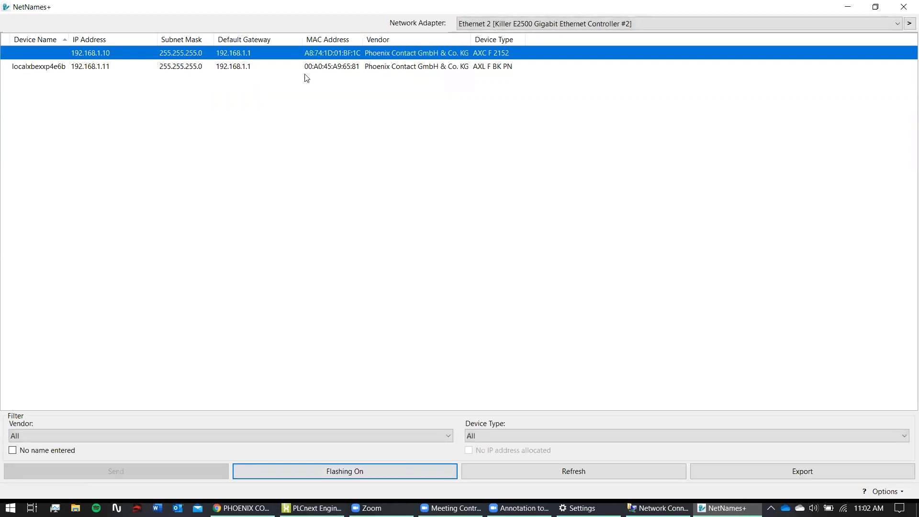
- Close NetNames+ and open the downloads list on the STARTUP+ product page
left_click(896, 4)
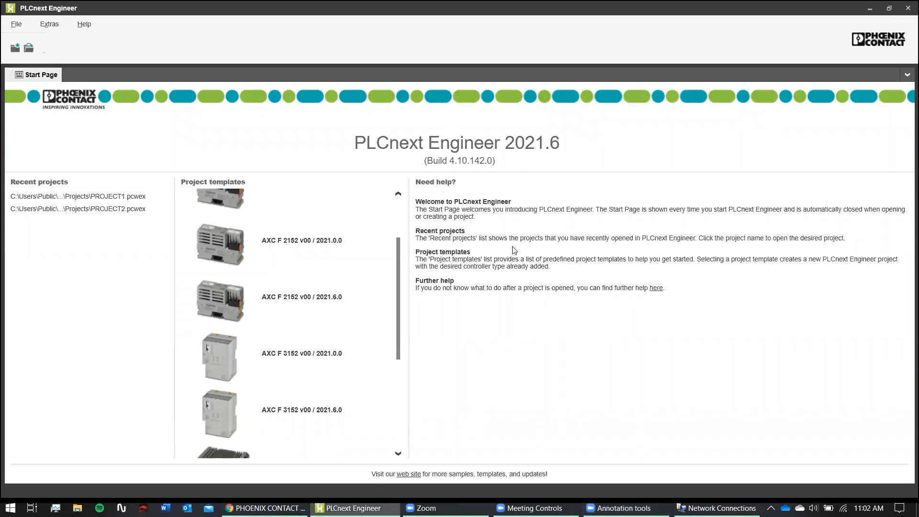
left_click(266, 508)
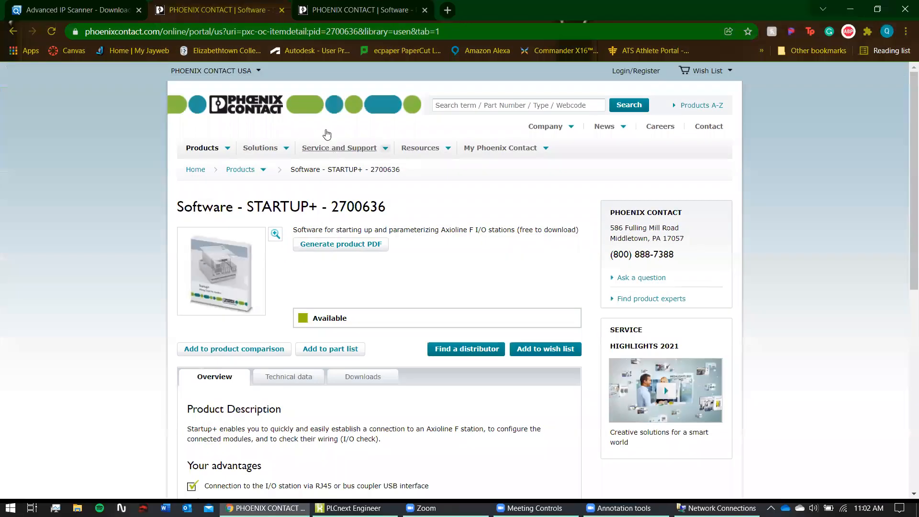
scroll(323, 290, "down", 2)
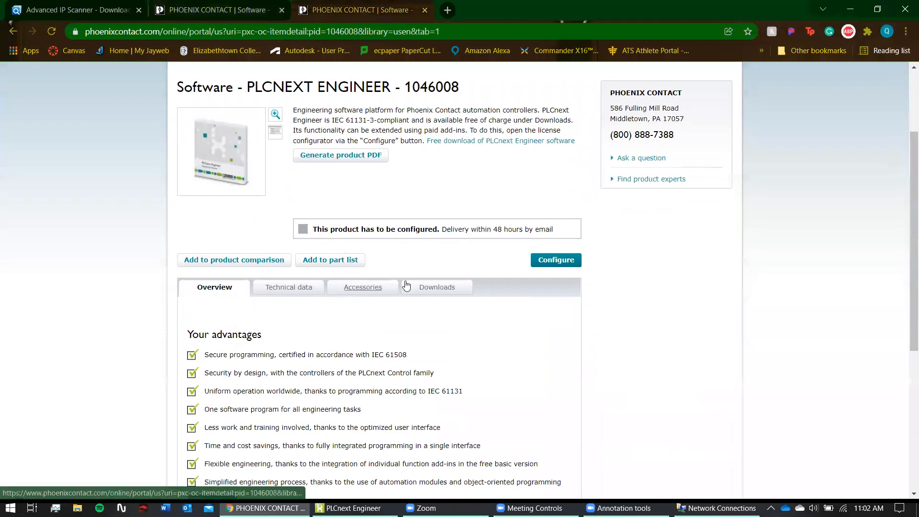
left_click(440, 287)
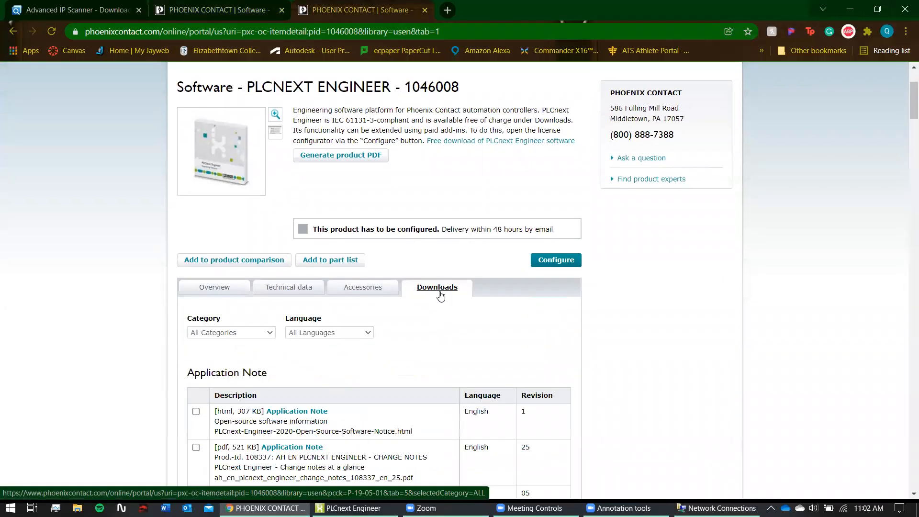
- Locate and highlight the 2021.9 release in the Software downloads table, then return to PLCnext Engineer
scroll(420, 361, "down", 15)
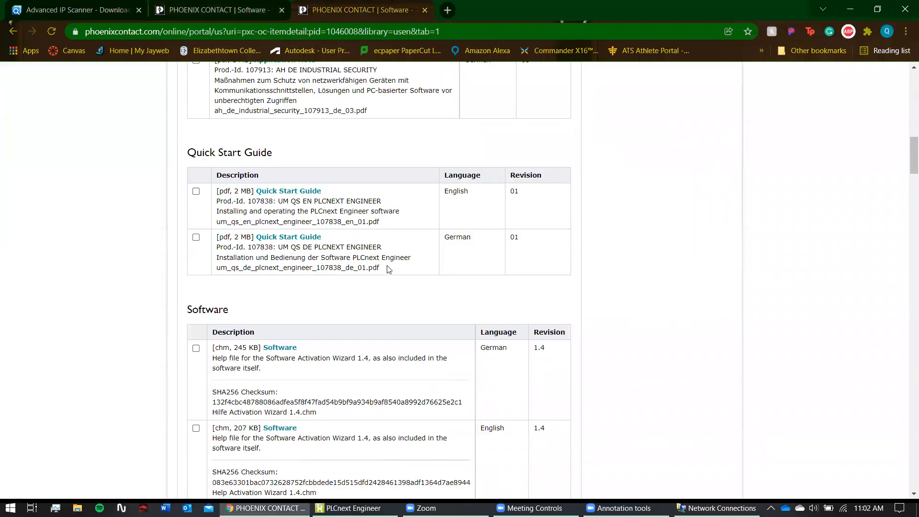
scroll(389, 197, "down", 6)
scroll(375, 215, "up", 20)
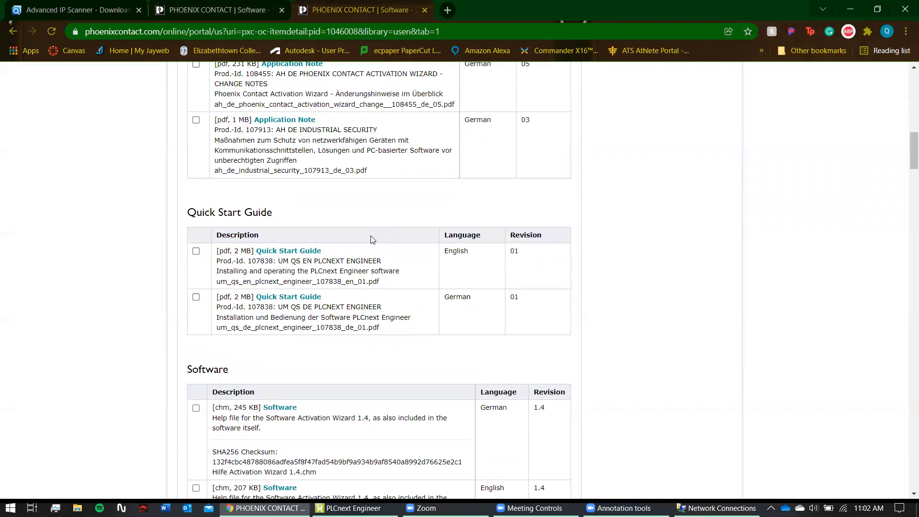
scroll(330, 256, "down", 8)
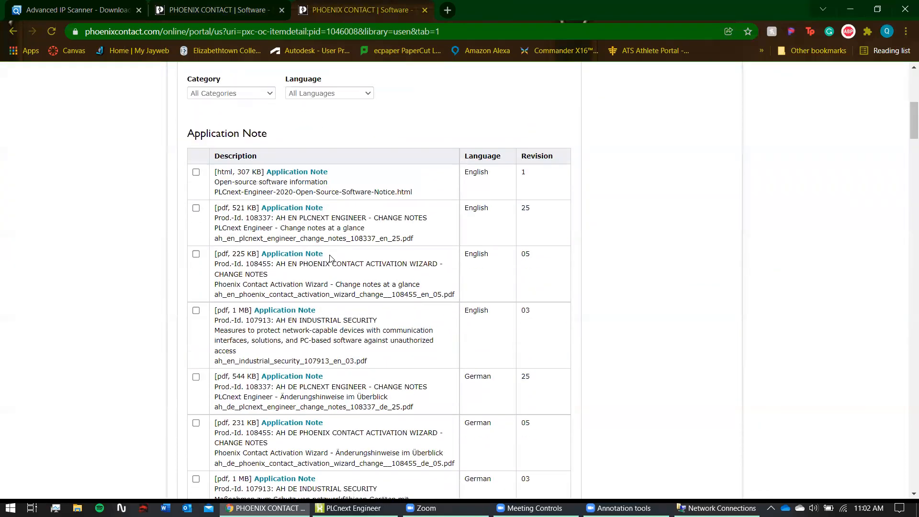
scroll(330, 258, "down", 15)
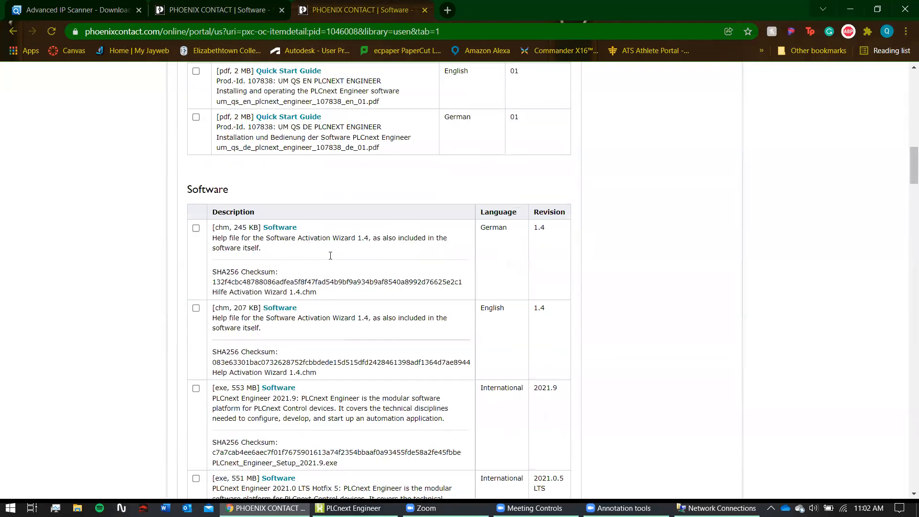
scroll(331, 256, "down", 7)
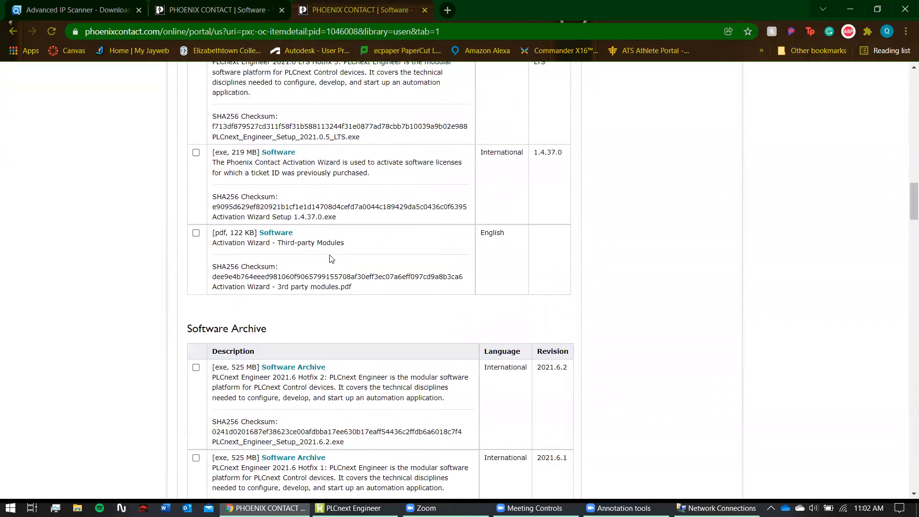
scroll(331, 259, "up", 1)
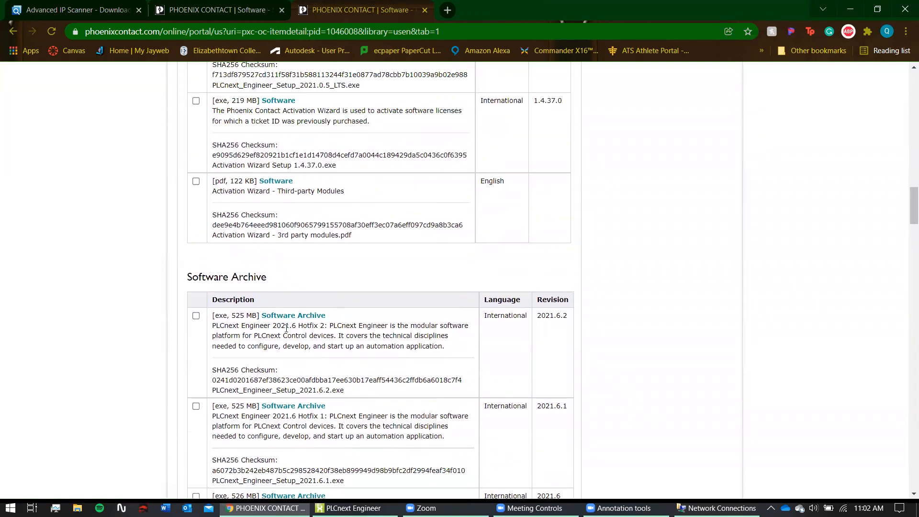
scroll(316, 308, "up", 2)
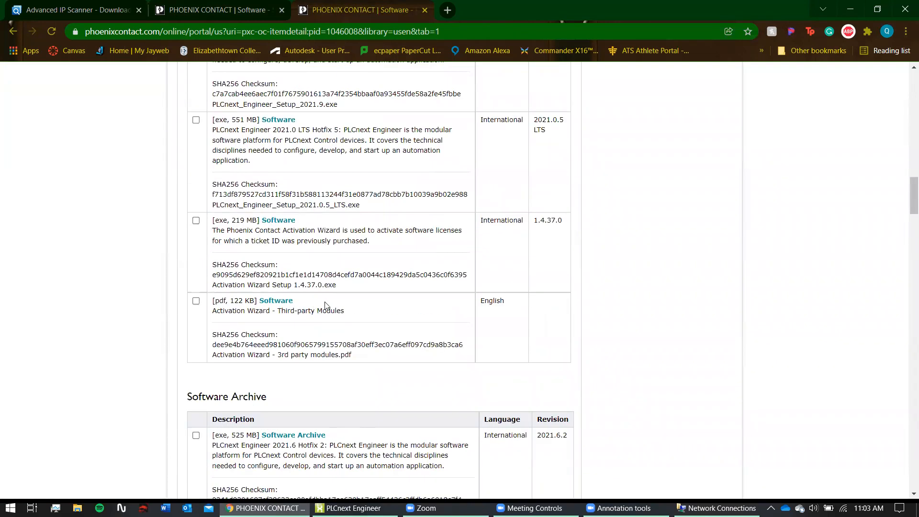
scroll(355, 312, "up", 1)
scroll(356, 320, "up", 1)
scroll(357, 320, "up", 3)
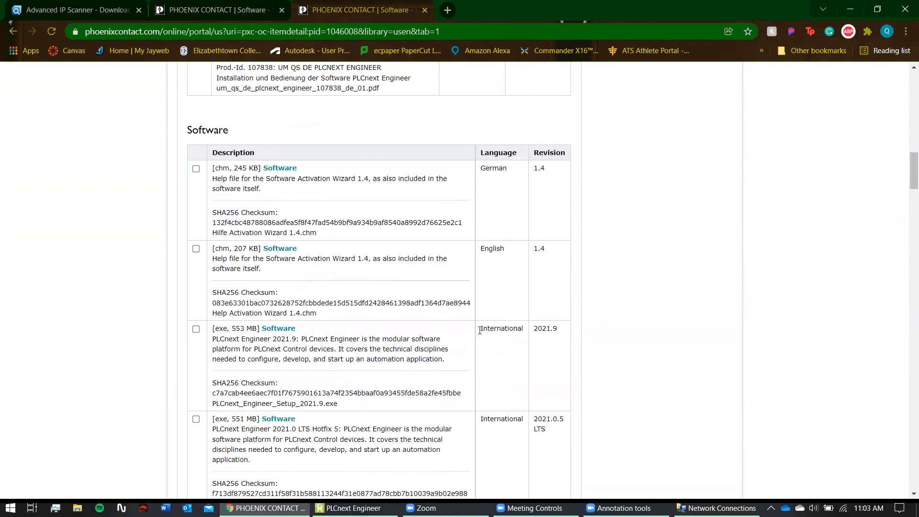
left_click_drag(537, 328, 549, 328)
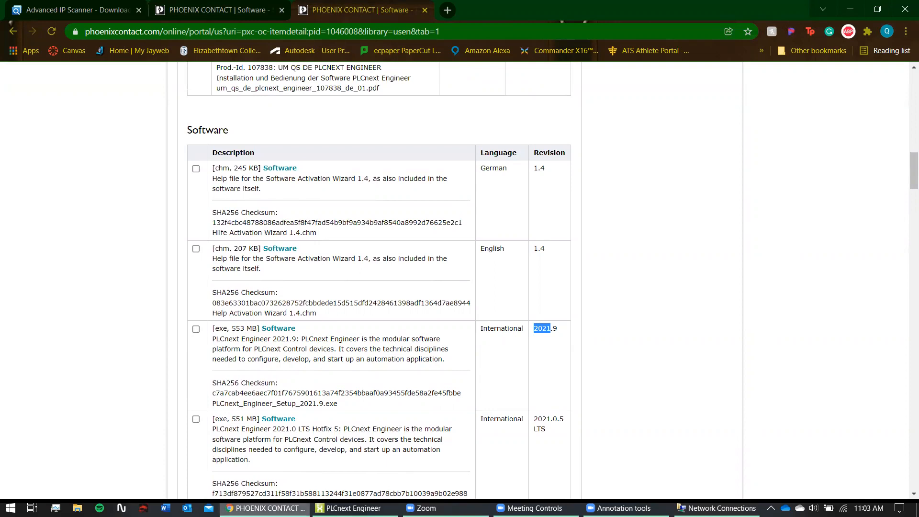
left_click(354, 508)
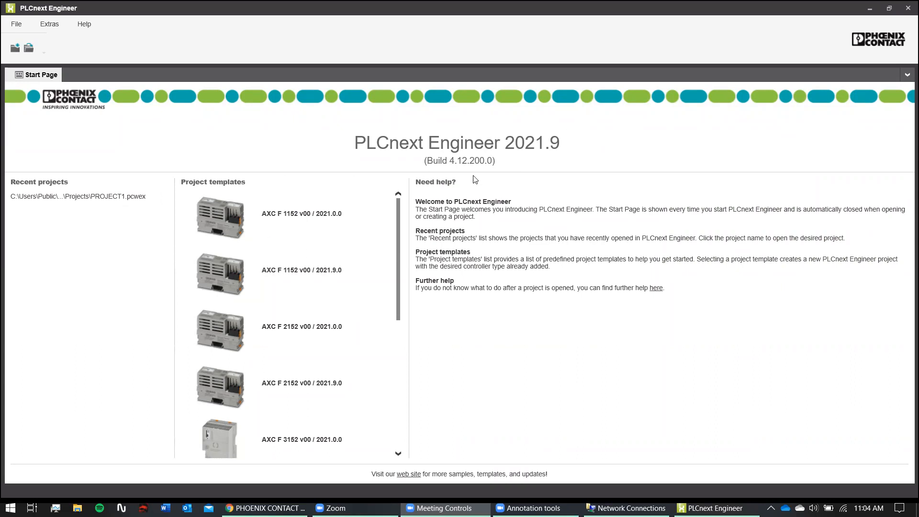
- Create a new project from the AXC F 2152 v00 / 2021.9.0 Start Page template
scroll(316, 225, "down", 1)
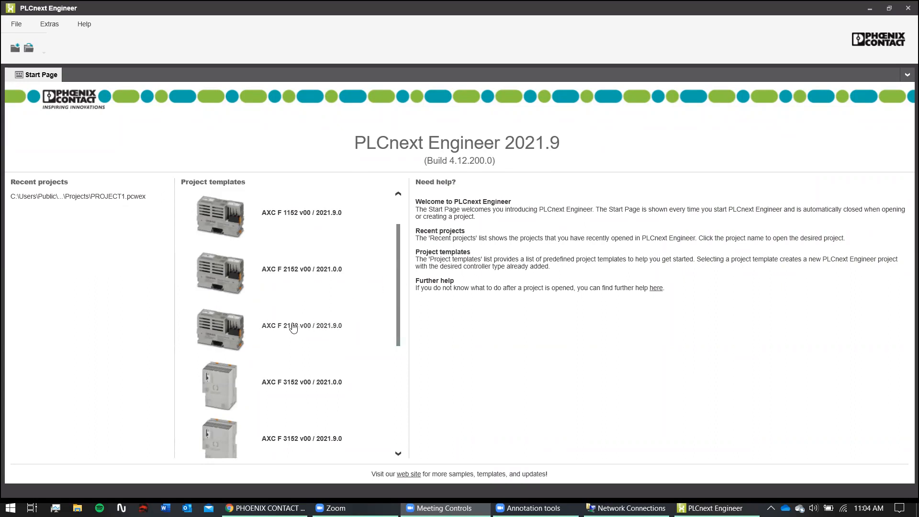
scroll(275, 300, "down", 1)
scroll(275, 300, "up", 1)
scroll(277, 302, "down", 1)
scroll(264, 335, "up", 1)
left_click(267, 331)
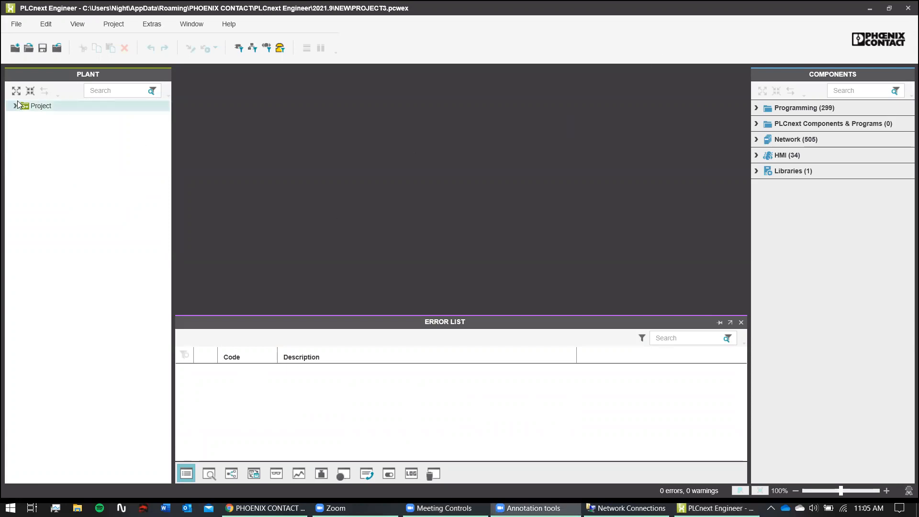
- Open the Project settings and expand axc-f-2152-1, PLCnext, ESM1 and Cyclic100 to view MainInstance
left_click(59, 102)
double_click(59, 106)
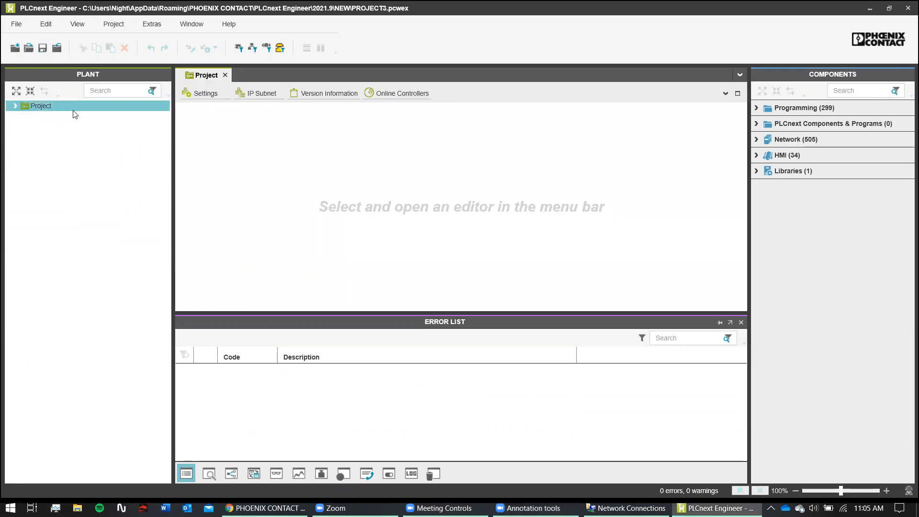
left_click(15, 106)
left_click(19, 118)
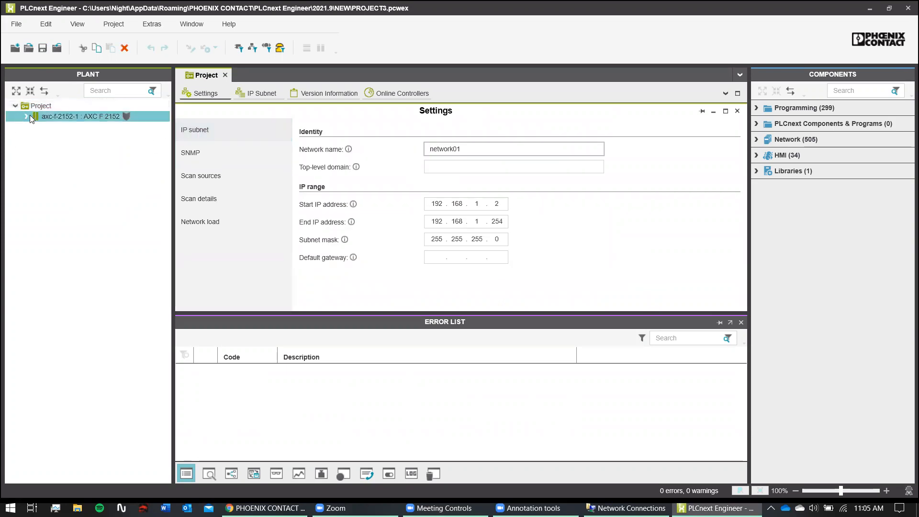
left_click(28, 117)
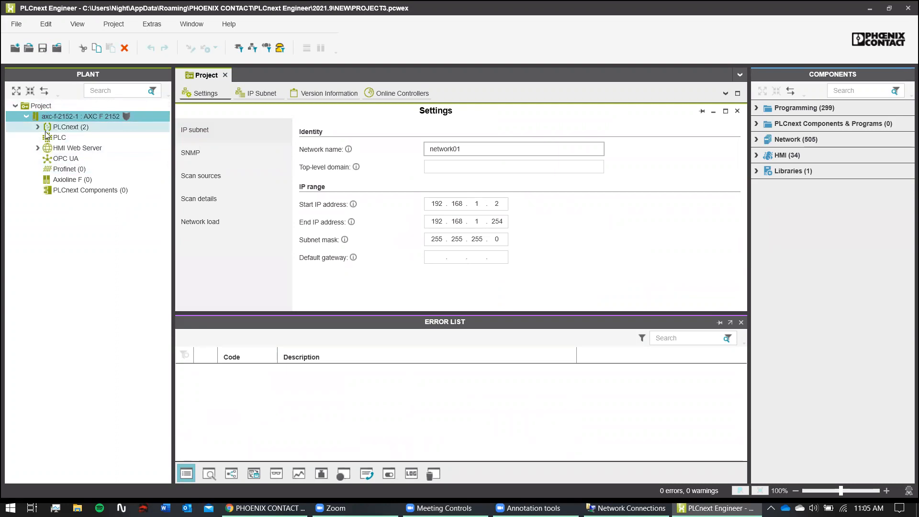
left_click(38, 127)
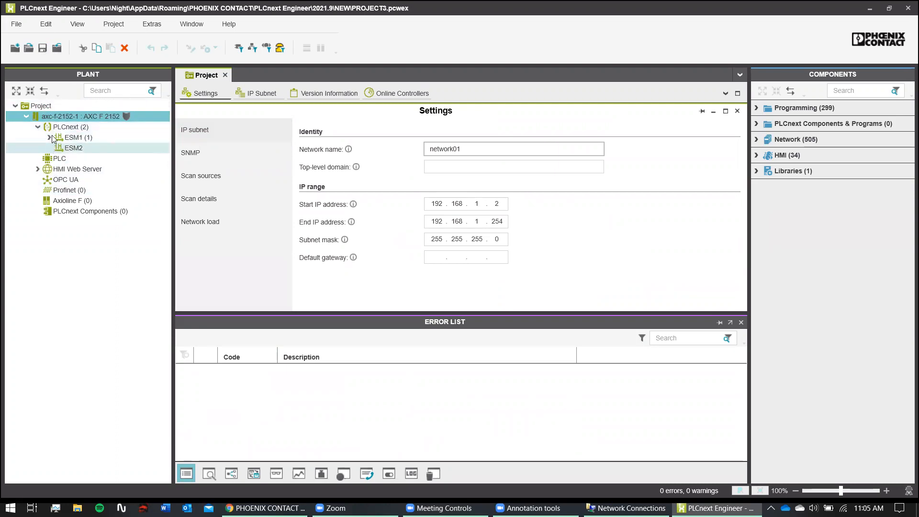
left_click(49, 137)
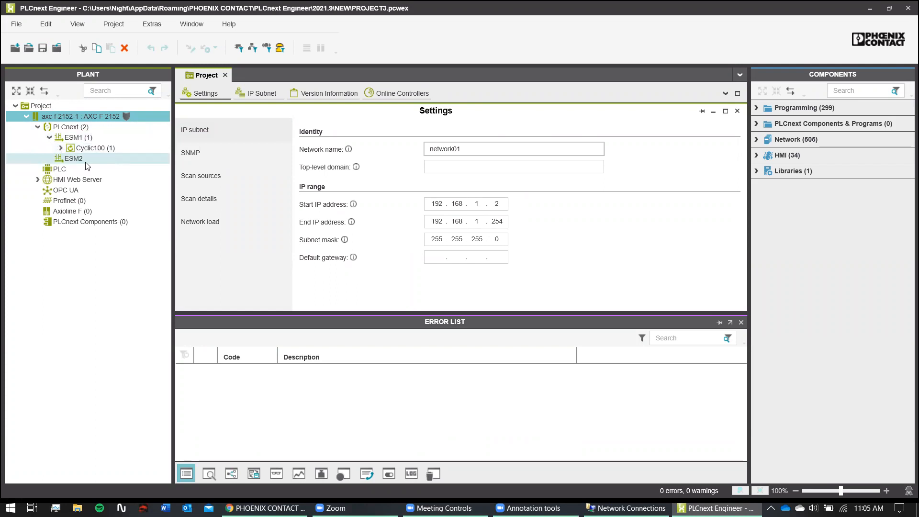
left_click(60, 148)
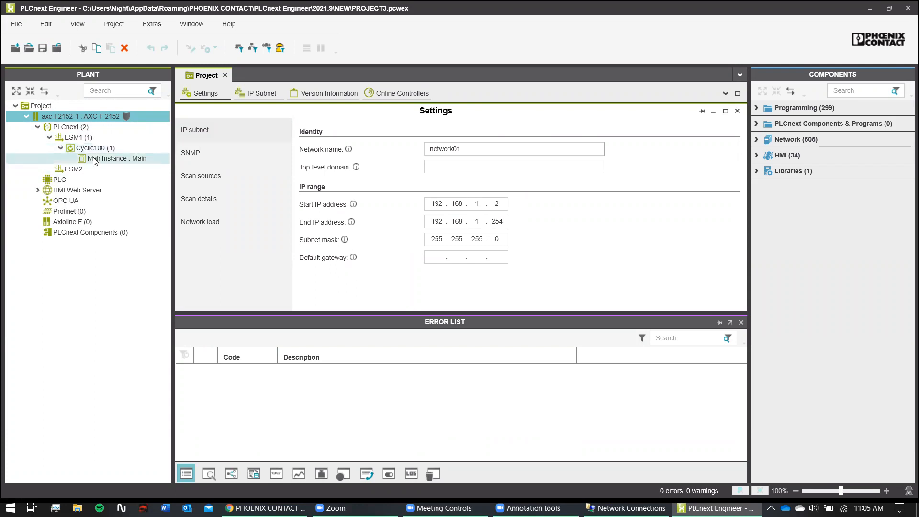
left_click(61, 148)
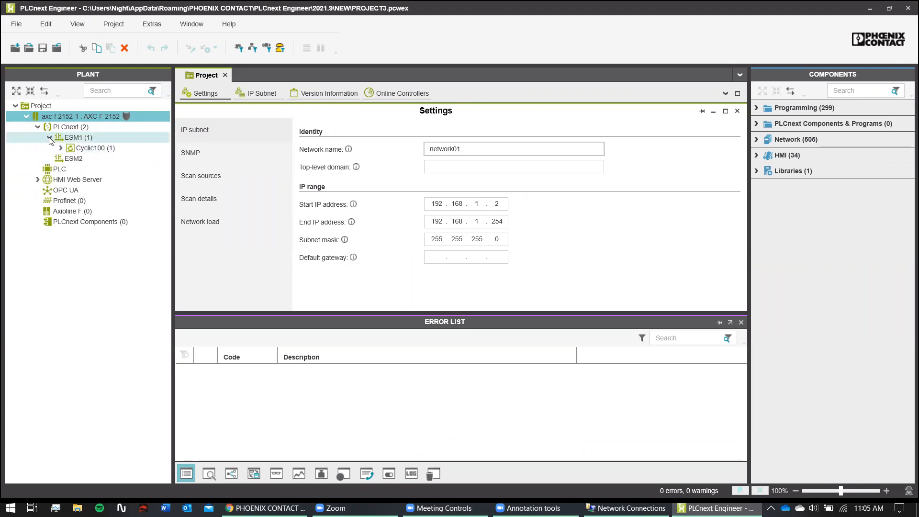
left_click(50, 138)
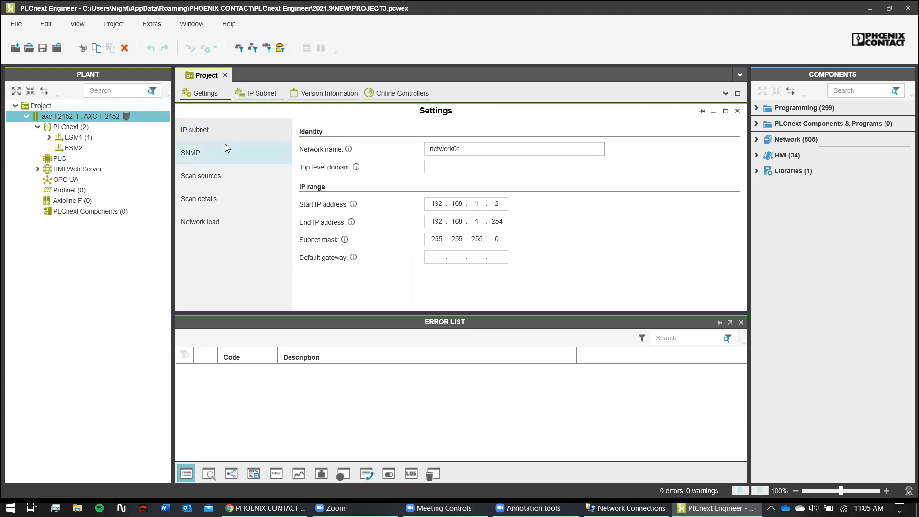
- Reopen the project settings and start entering a 192.168 default gateway under IP subnet
left_click(206, 92)
left_click(206, 92)
left_click(226, 131)
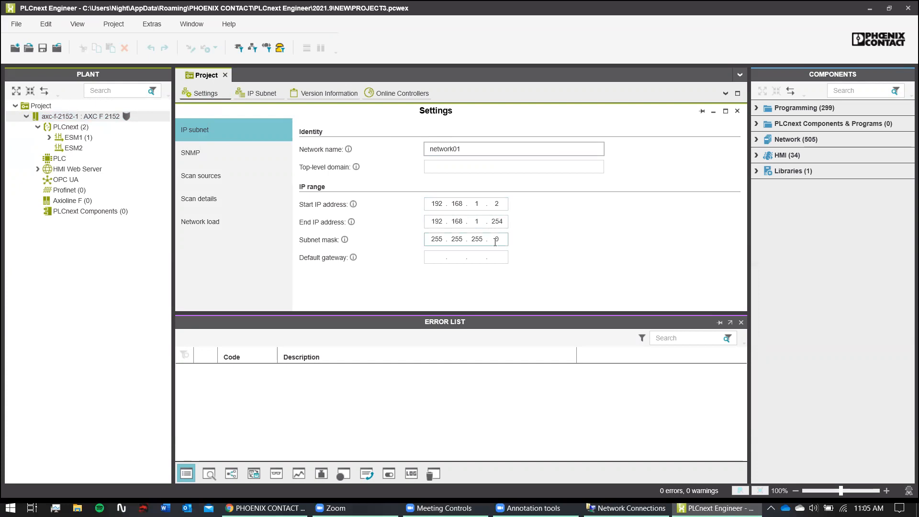
left_click(434, 257)
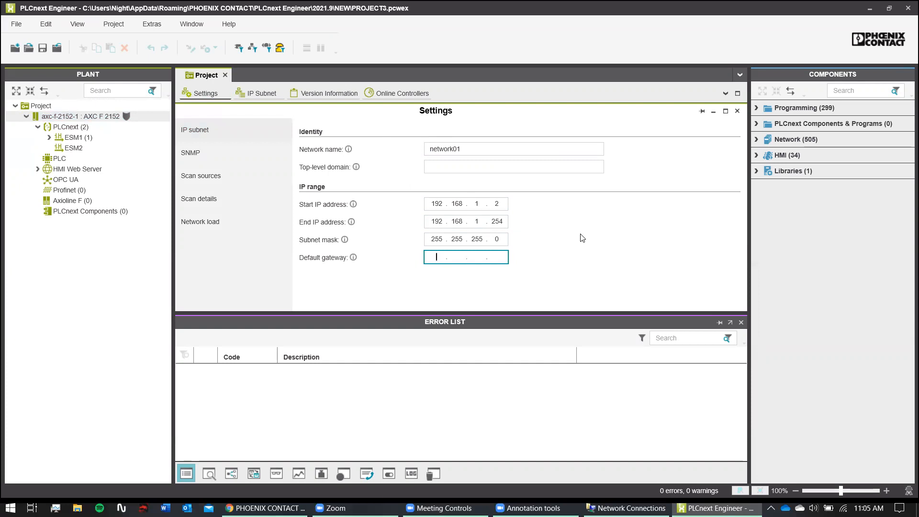
type("192.168.1.1")
- Review the SNMP settings, then enable the DCP scan on the Ethernet 2 adapter
left_click(231, 154)
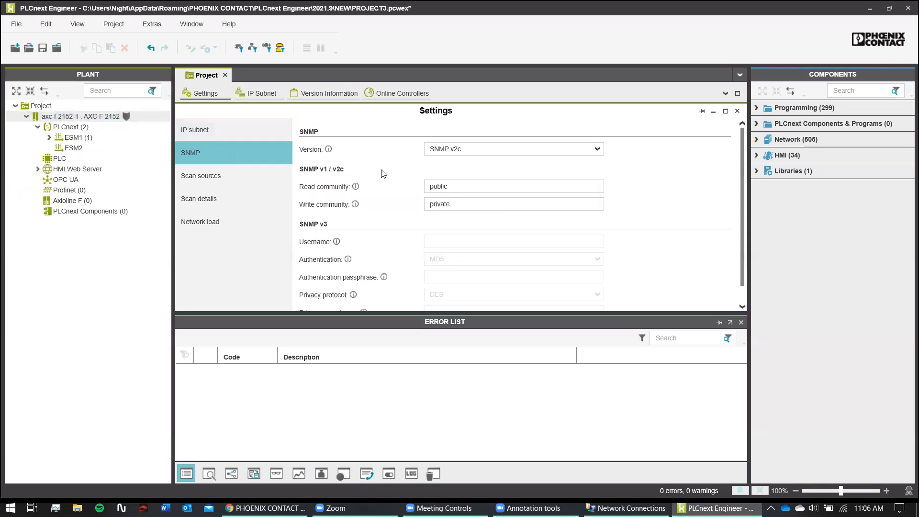
scroll(330, 182, "down", 1)
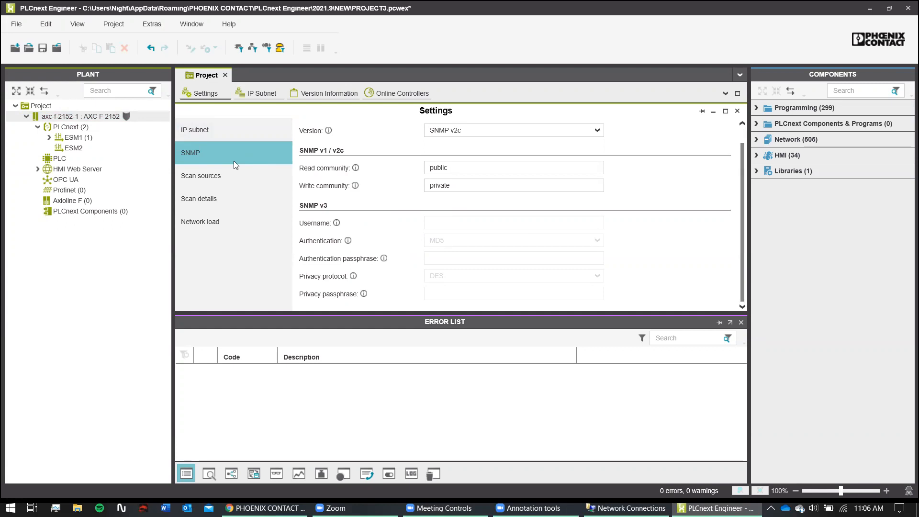
scroll(412, 182, "up", 1)
scroll(335, 197, "down", 1)
left_click(230, 177)
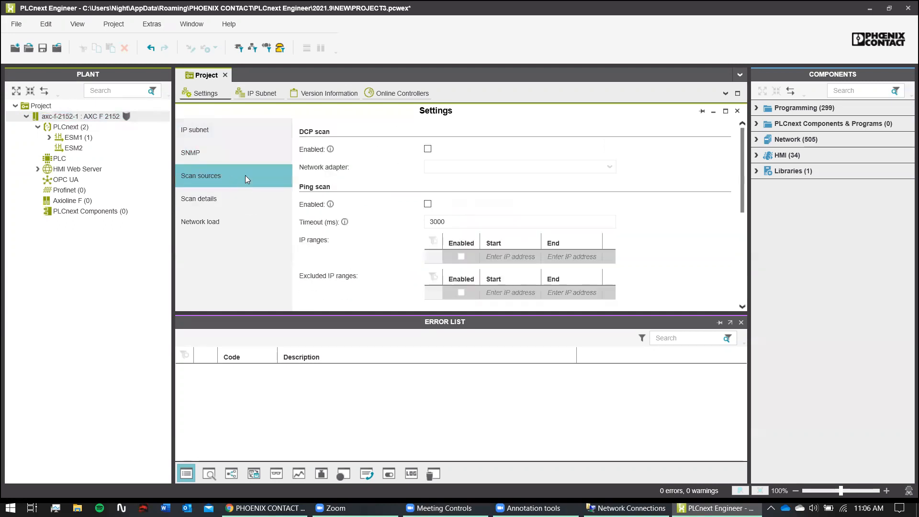
left_click(428, 150)
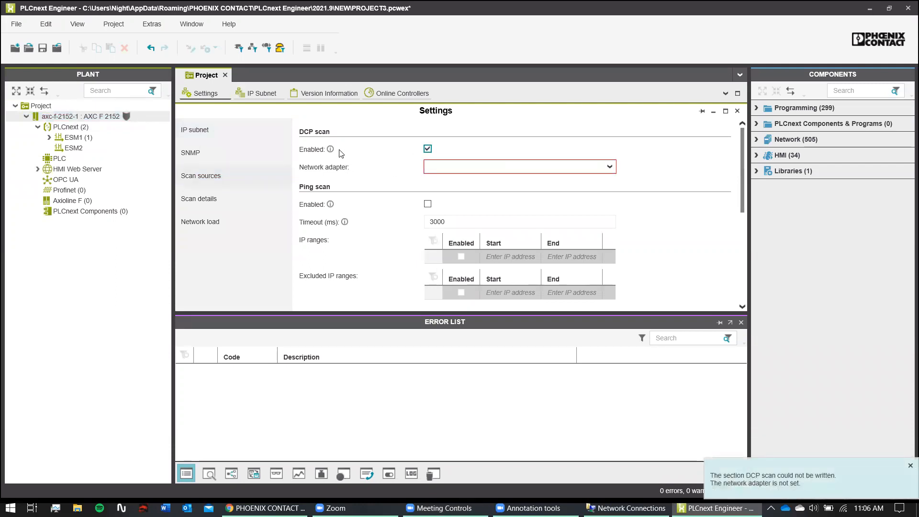
left_click(444, 169)
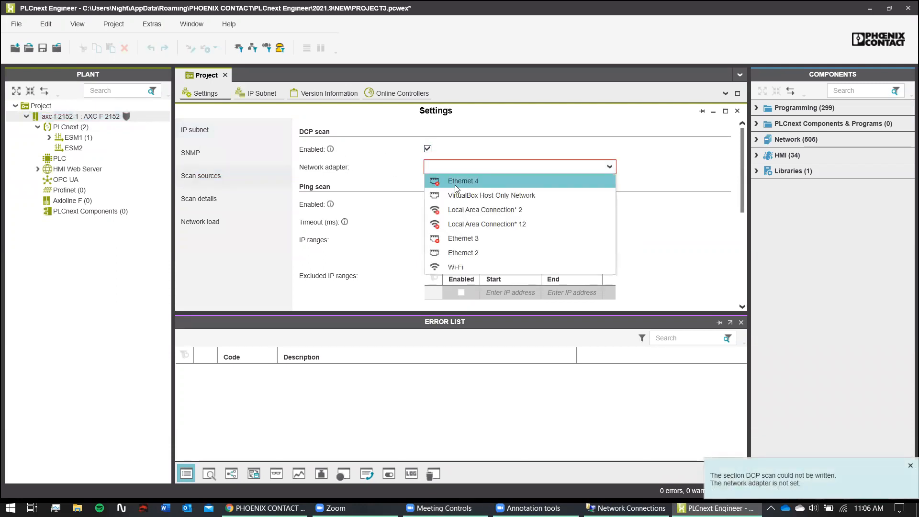
left_click(474, 253)
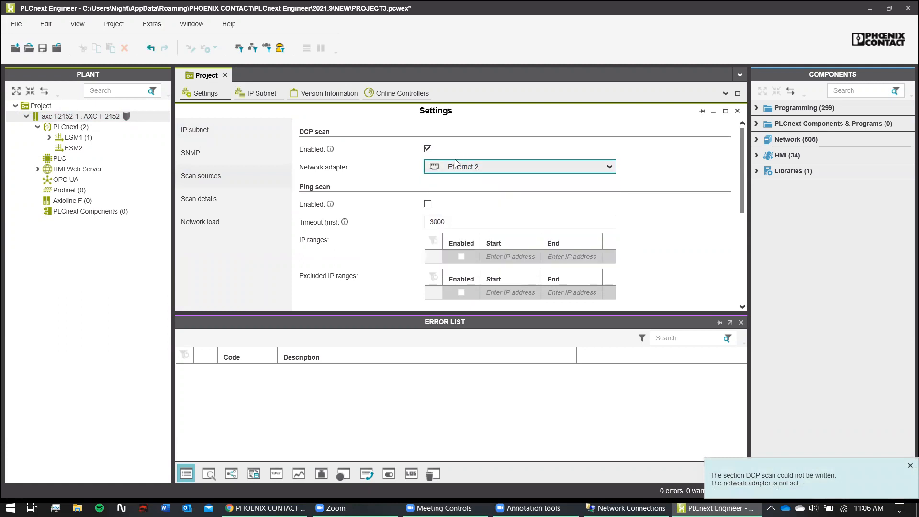
- Enable the ping scan and its first IP range row, and bring up Scan details
scroll(457, 201, "down", 1)
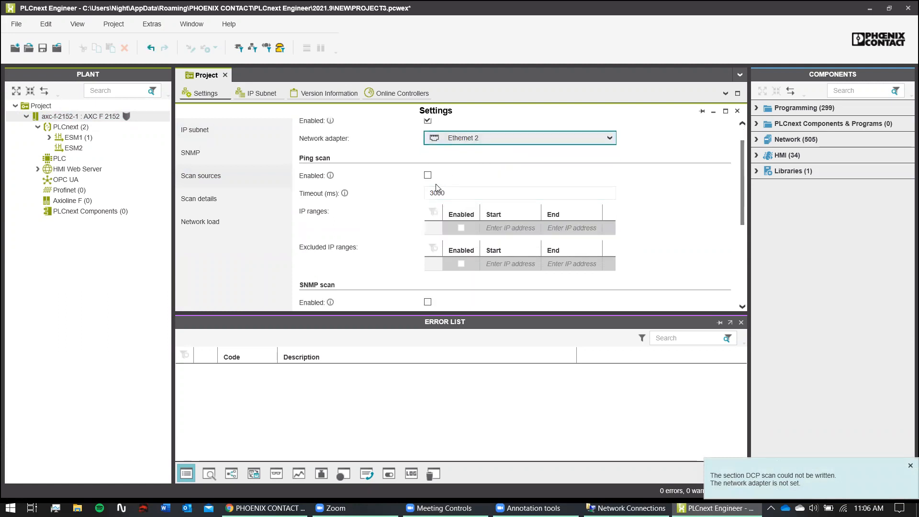
scroll(434, 189, "down", 2)
scroll(412, 199, "down", 4)
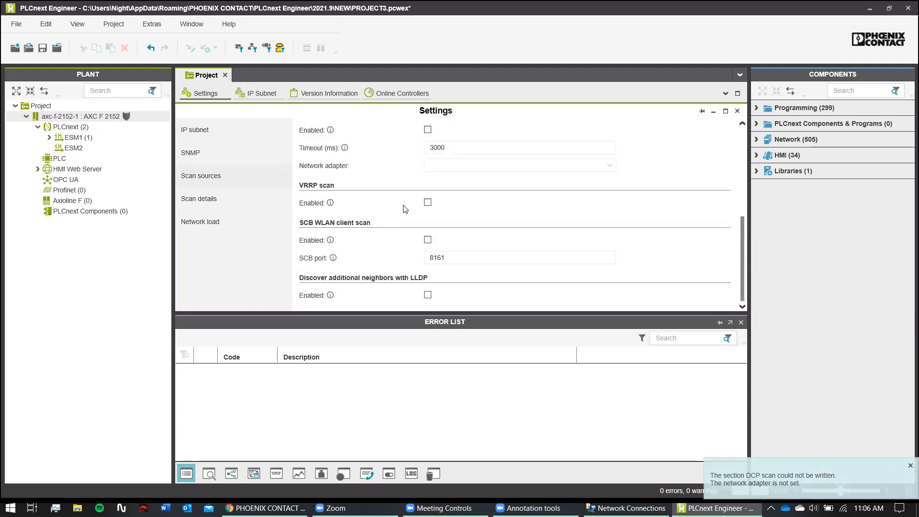
scroll(397, 232, "up", 6)
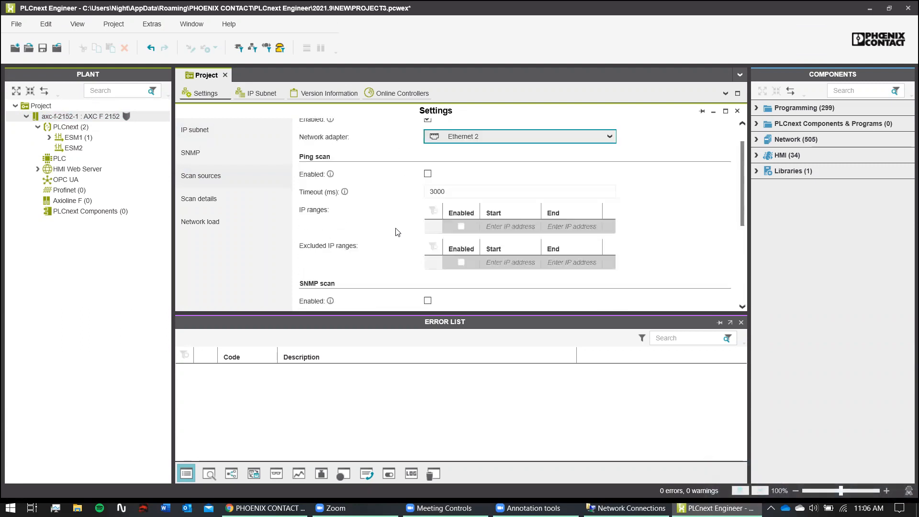
scroll(399, 230, "up", 1)
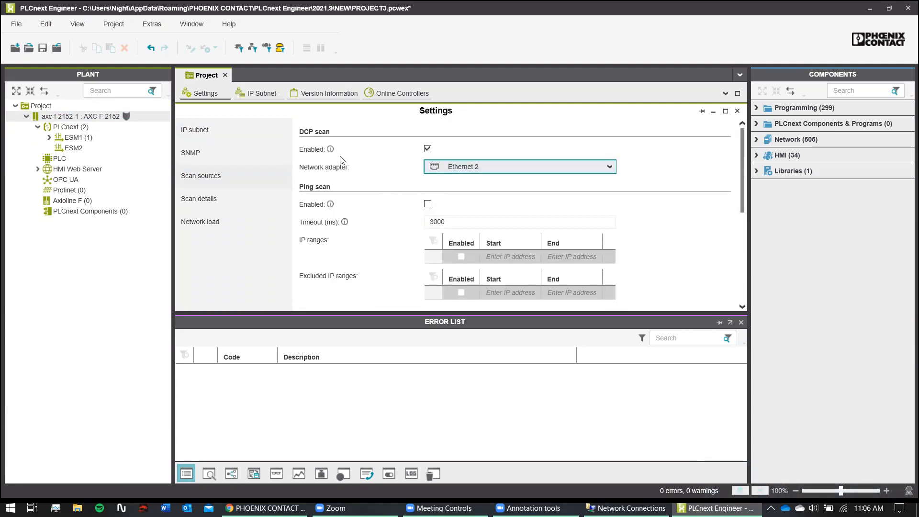
mouse_move(332, 153)
left_click(429, 203)
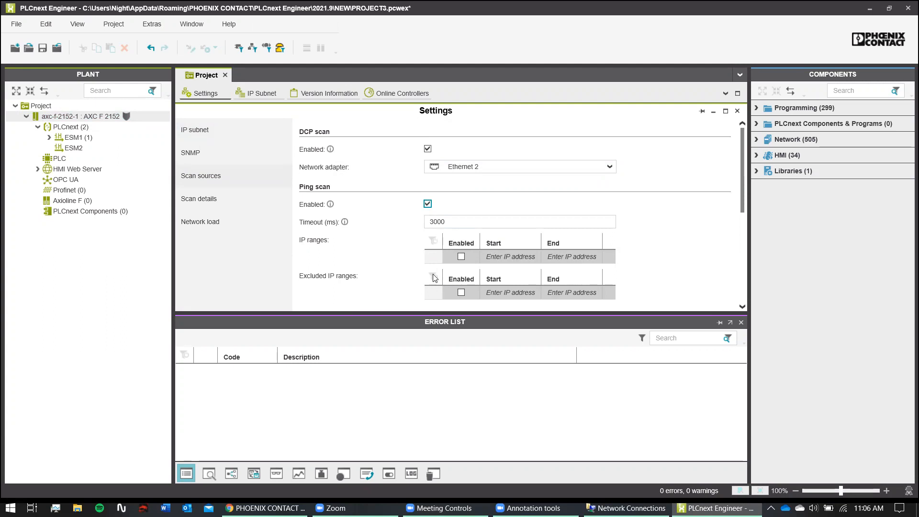
left_click(461, 256)
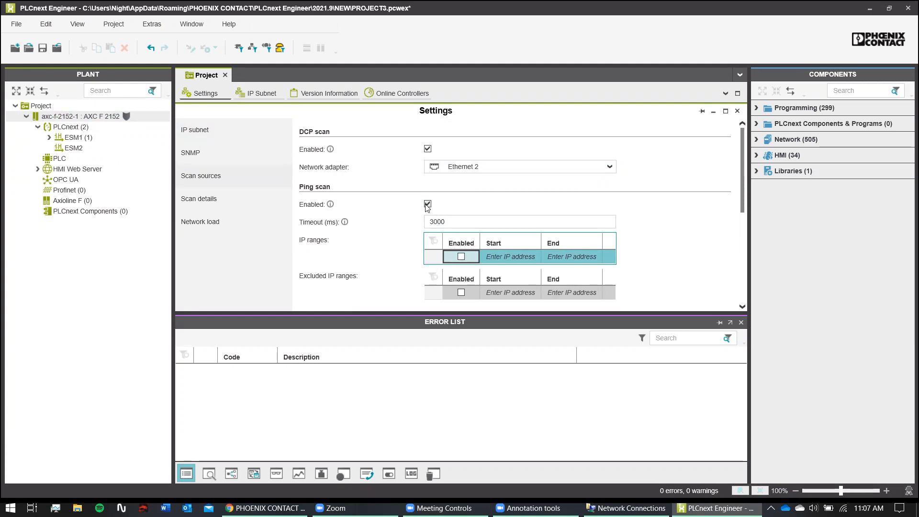
left_click(234, 198)
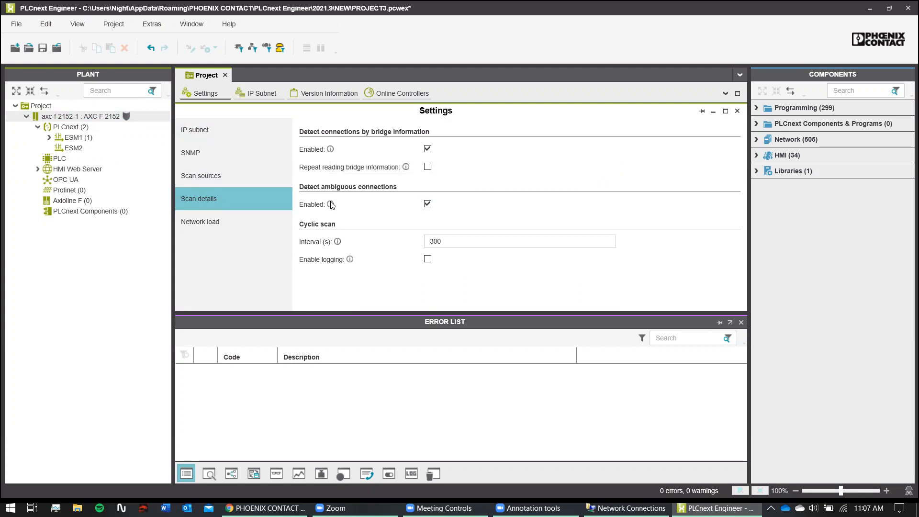
- Review the network load settings and the IP subnet overview, checking controller address 192.168.1.10
mouse_move(332, 206)
left_click(243, 219)
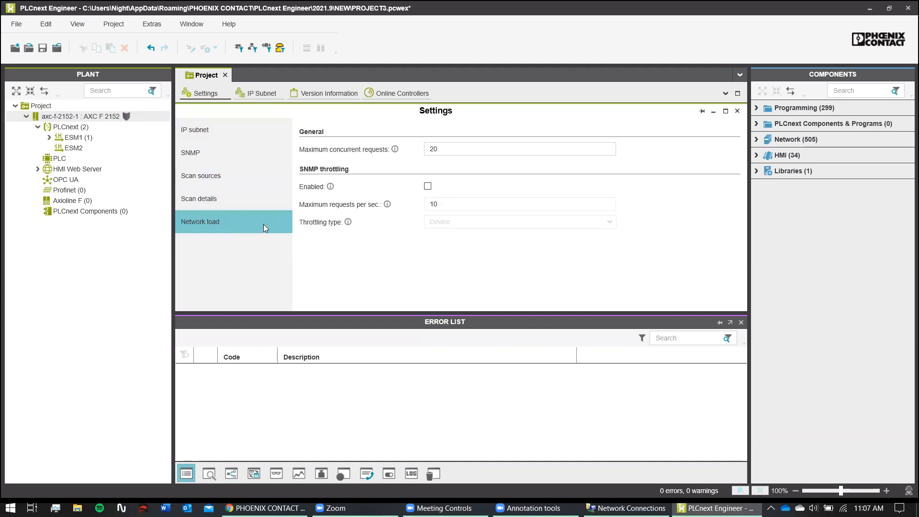
left_click(261, 94)
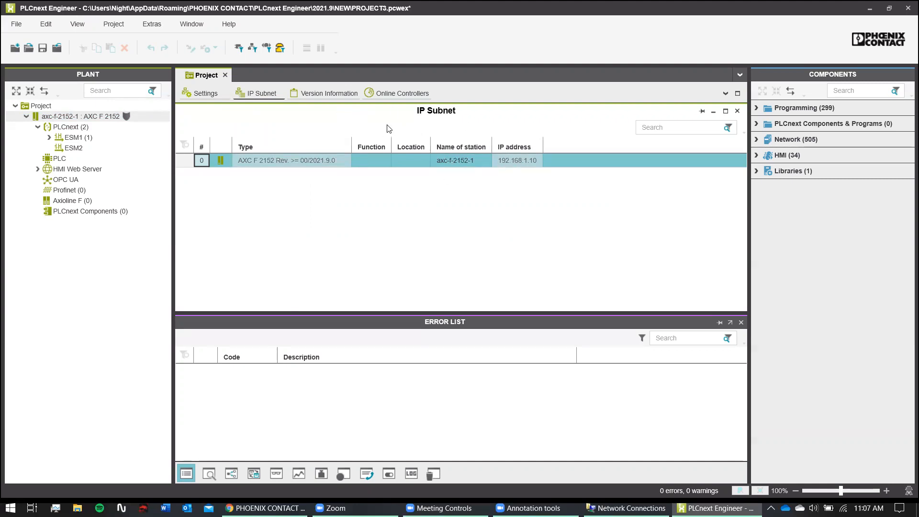
left_click(516, 160)
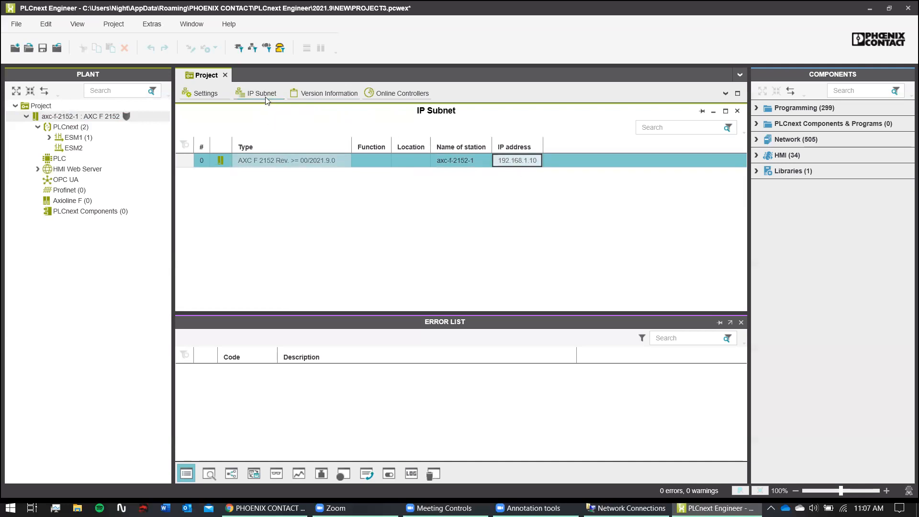
- Scroll through the project's Version Information page
left_click(319, 92)
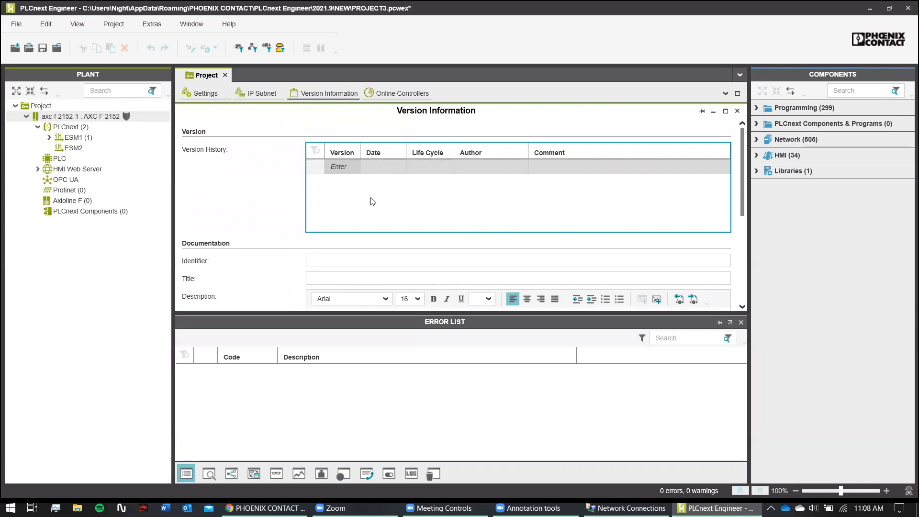
scroll(268, 210, "down", 5)
scroll(311, 182, "up", 5)
scroll(341, 239, "down", 3)
scroll(341, 240, "up", 3)
scroll(345, 244, "down", 3)
scroll(352, 252, "up", 3)
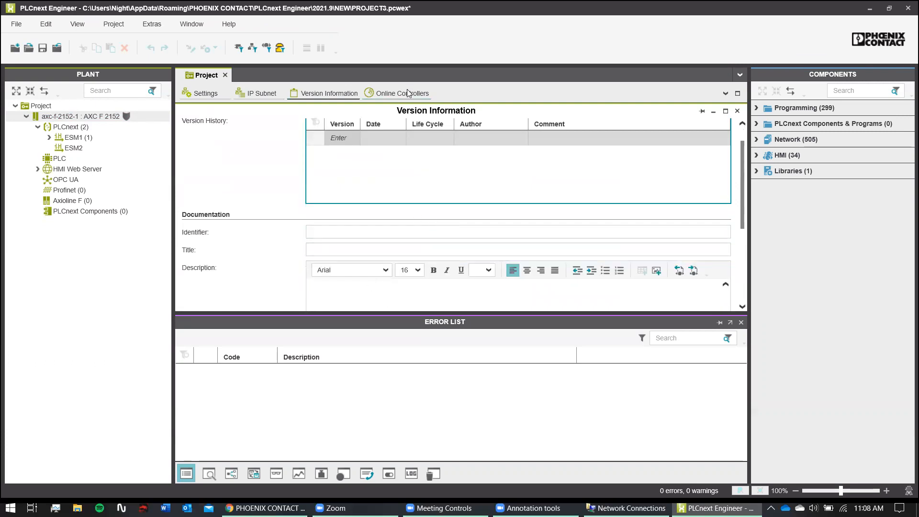
scroll(364, 144, "up", 1)
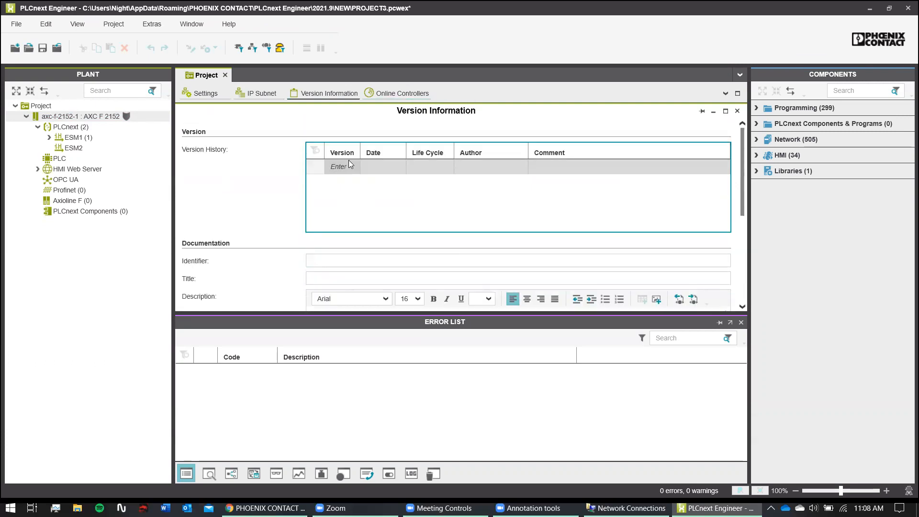
- Scan the network for online controllers and rename station axc-f-2152-1 to main_plc
left_click(383, 93)
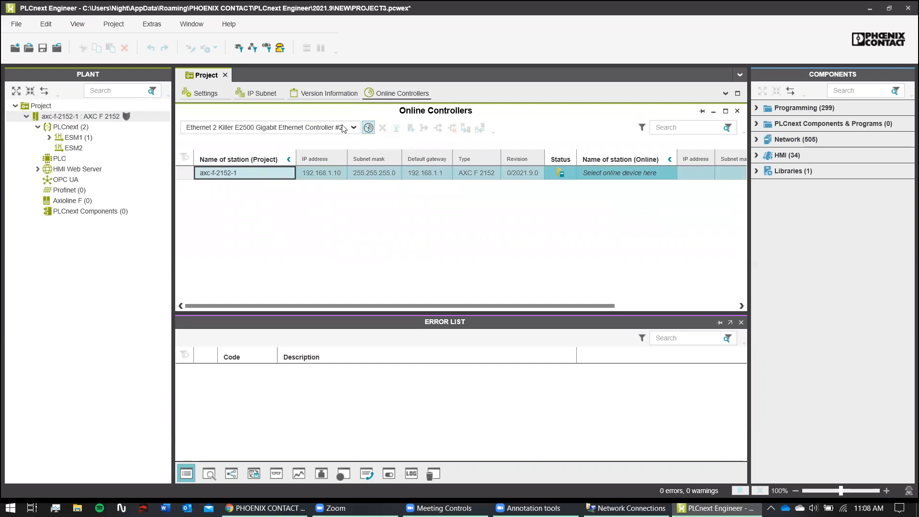
left_click(369, 127)
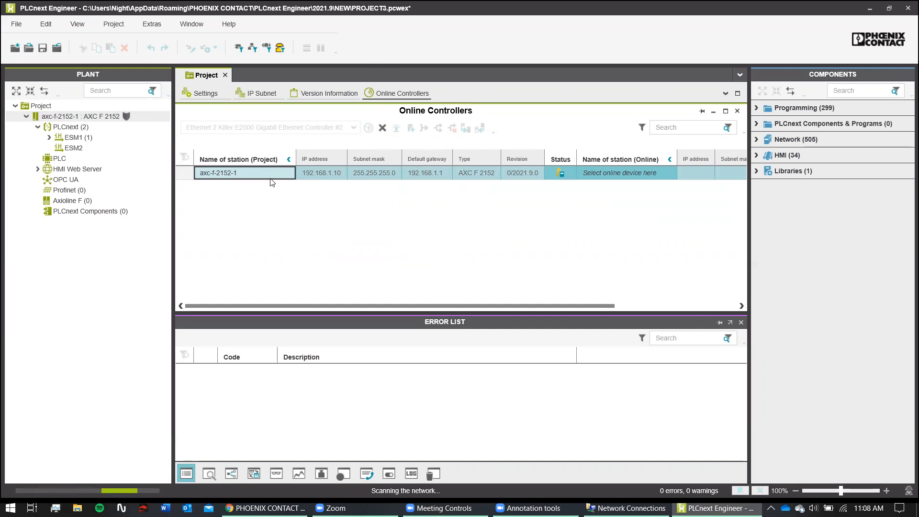
left_click(245, 172)
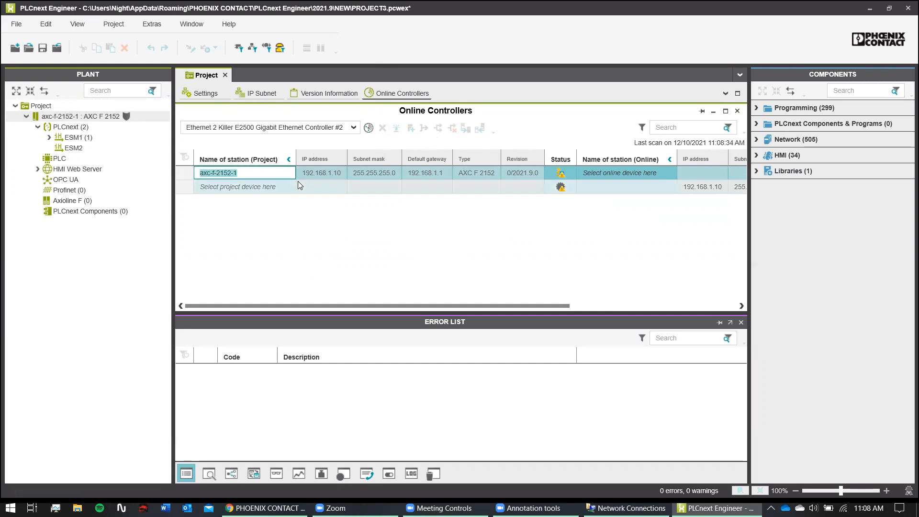
key("BackSpace")
type("Main_PLC")
left_click(630, 174)
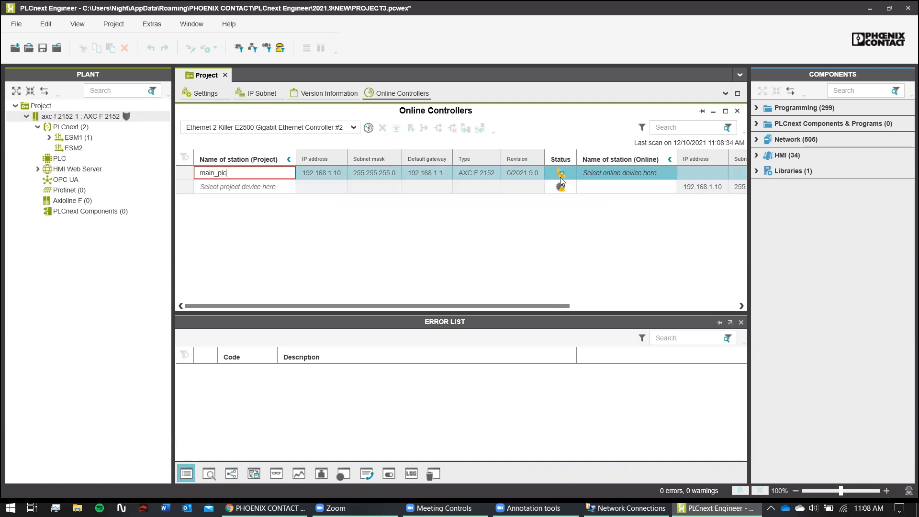
left_click(247, 188)
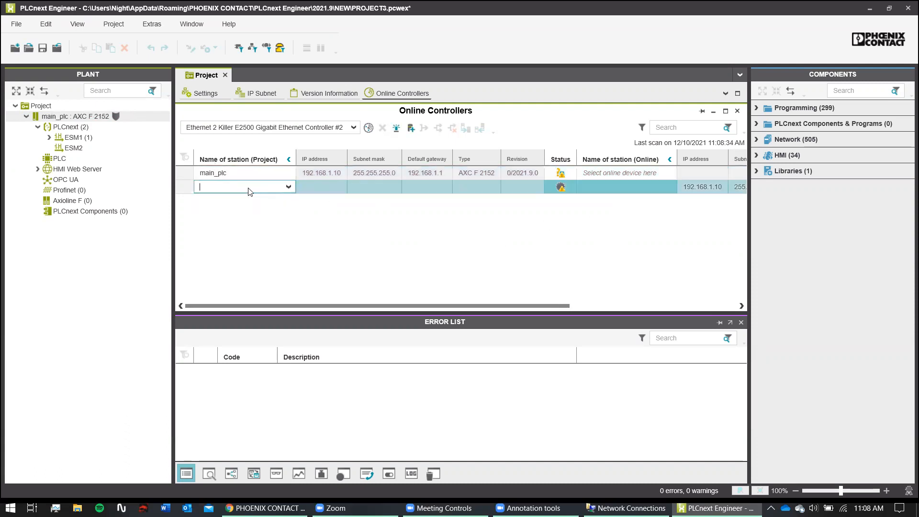
- Assign the controller found online at 192.168.1.10 to main_plc
left_click(588, 173)
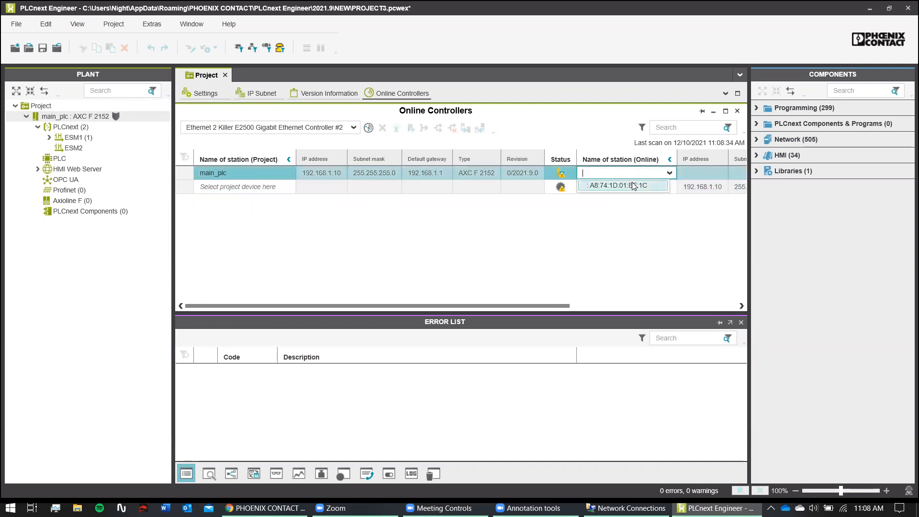
left_click_drag(425, 307, 513, 304)
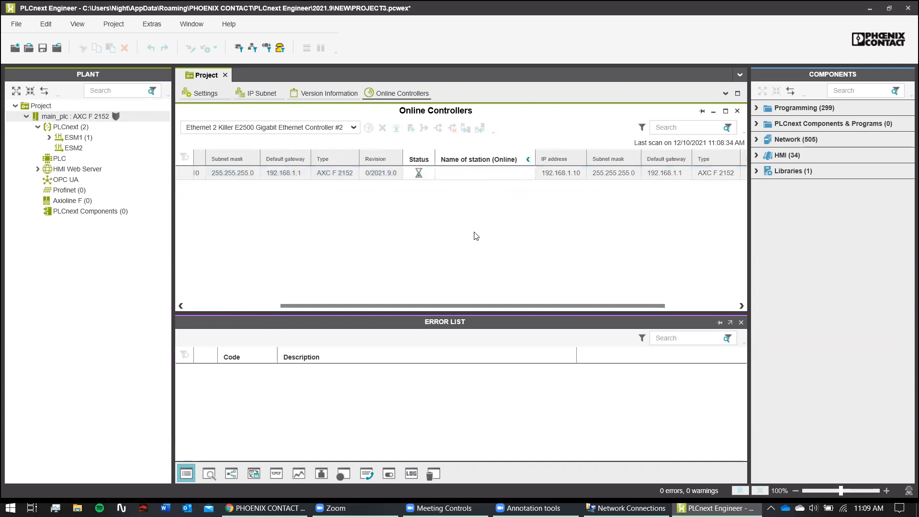
left_click_drag(400, 305, 328, 304)
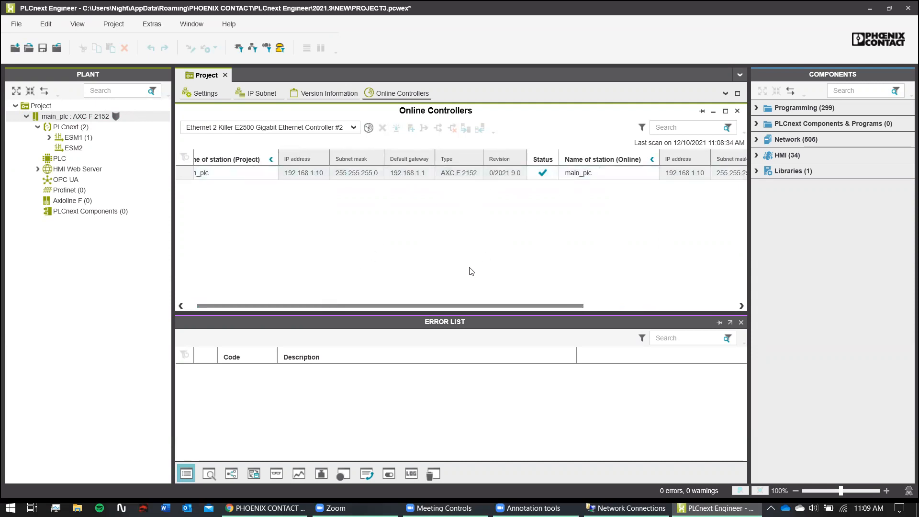
left_click_drag(450, 305, 539, 287)
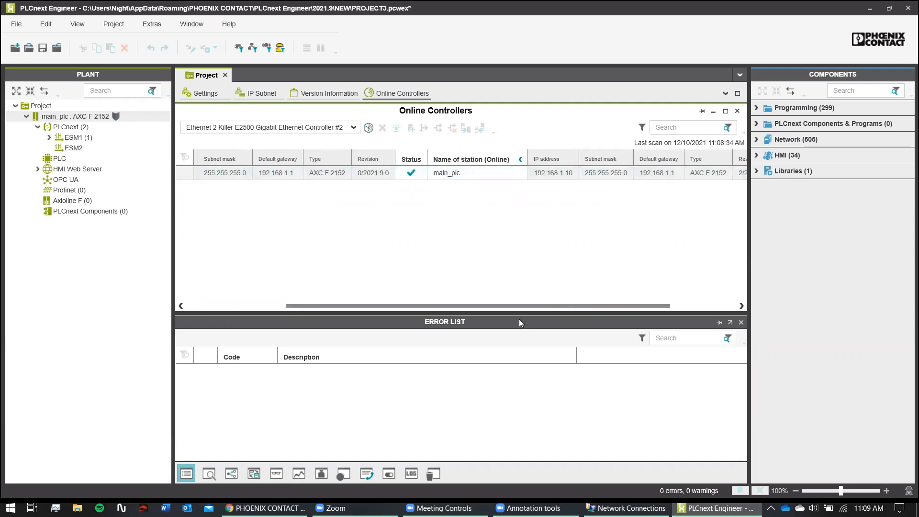
left_click_drag(530, 308, 383, 330)
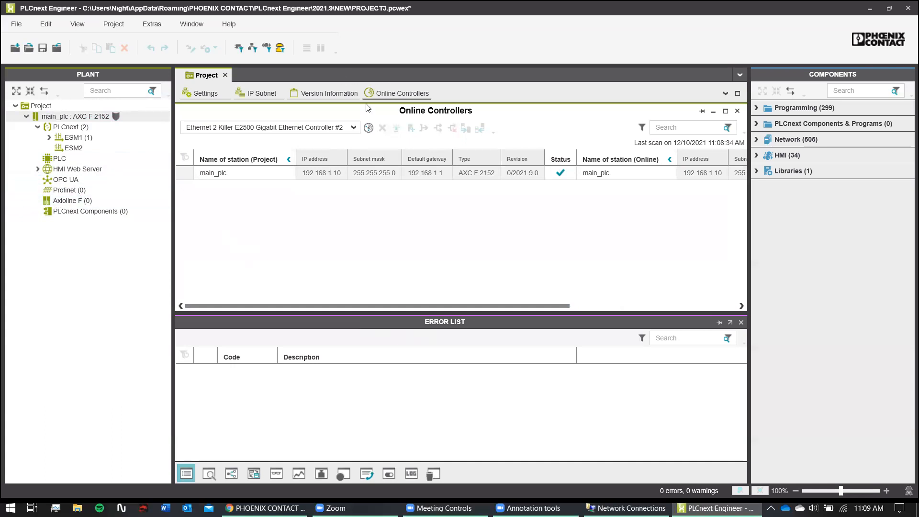
- Open the main_plc controller's settings on its diagnostics Overview
left_click(95, 201)
double_click(95, 202)
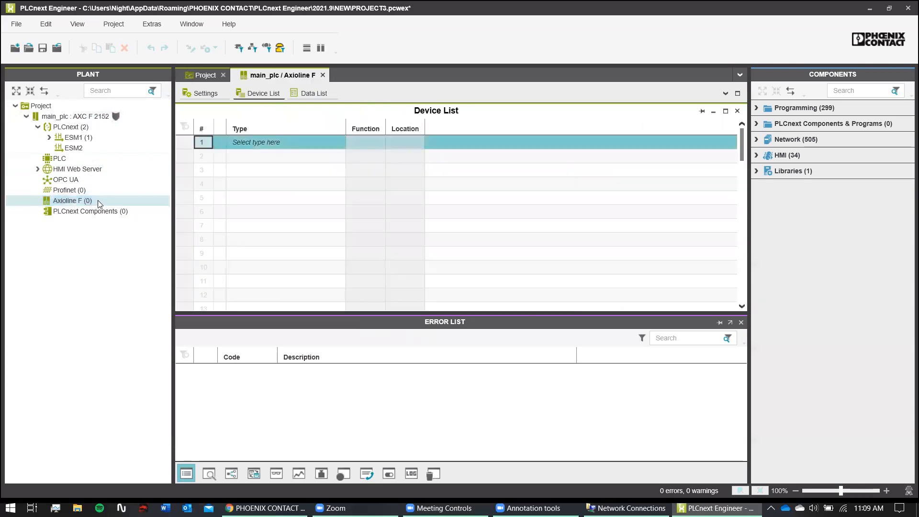
right_click(98, 203)
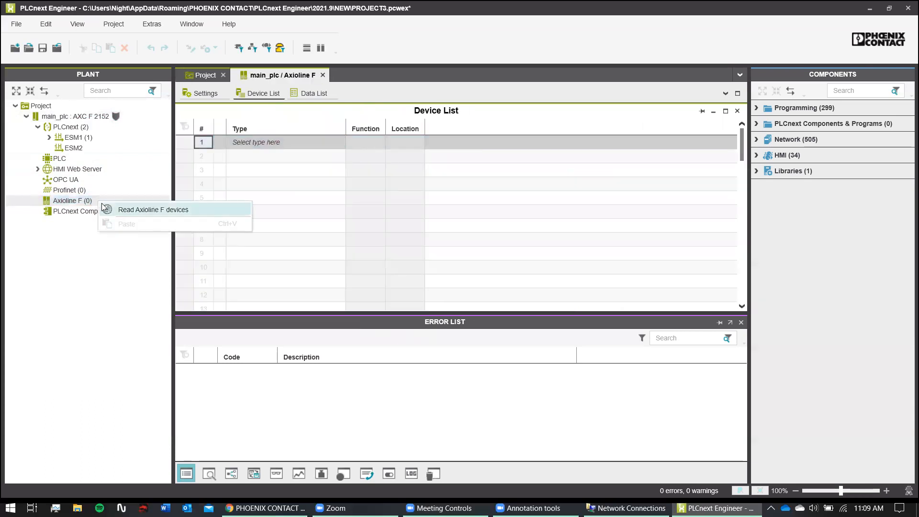
left_click(100, 117)
double_click(99, 117)
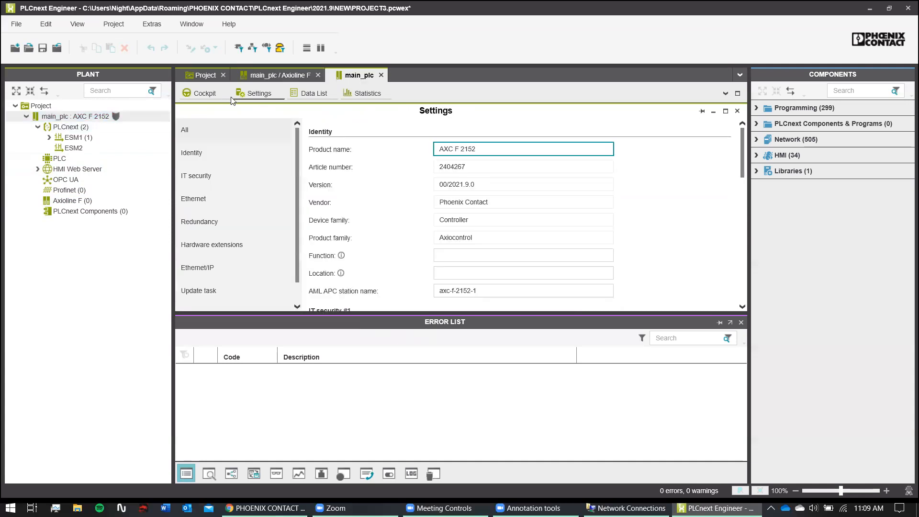
left_click(205, 92)
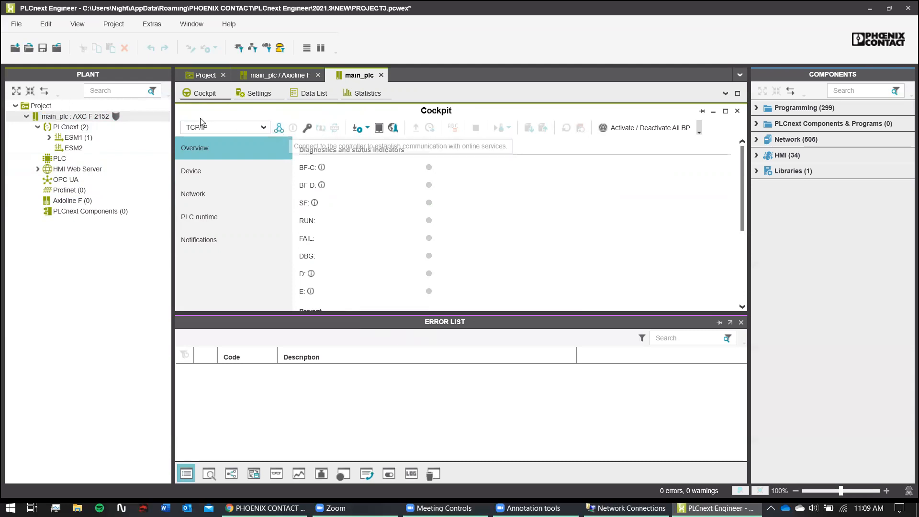
- Connect online to main_plc, logging in with the administrator credentials and remembering them
left_click(278, 128)
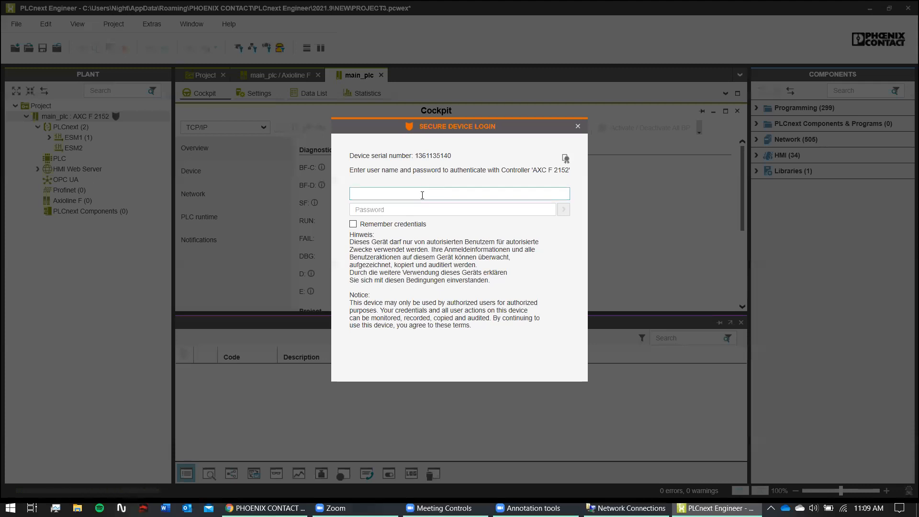
left_click(353, 223)
left_click(407, 196)
type("admin")
left_click(465, 208)
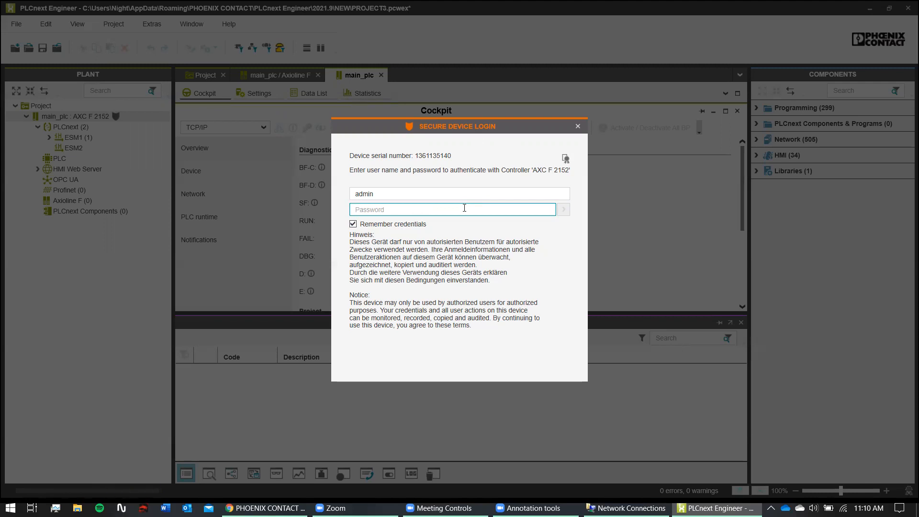
left_click(578, 126)
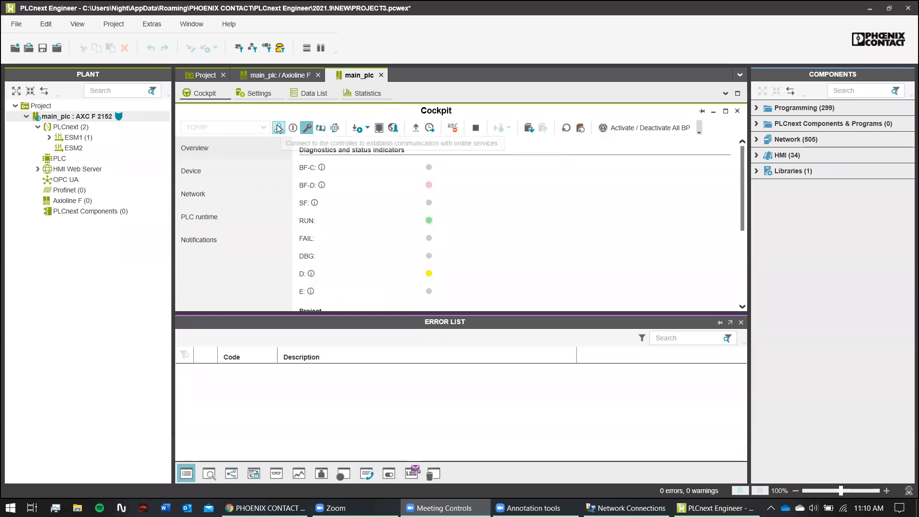
mouse_move(38, 119)
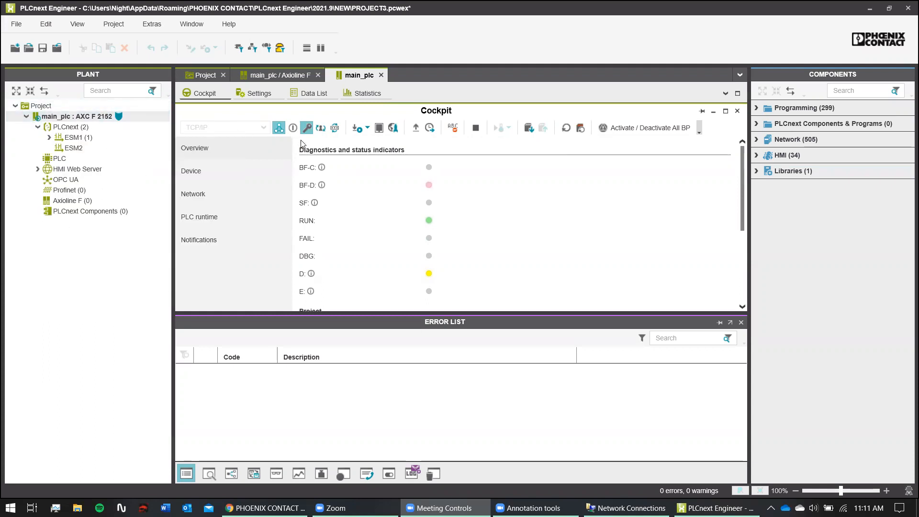
- Open WBM and proceed past Chrome's certificate warning to 192.168.1.10
left_click(392, 128)
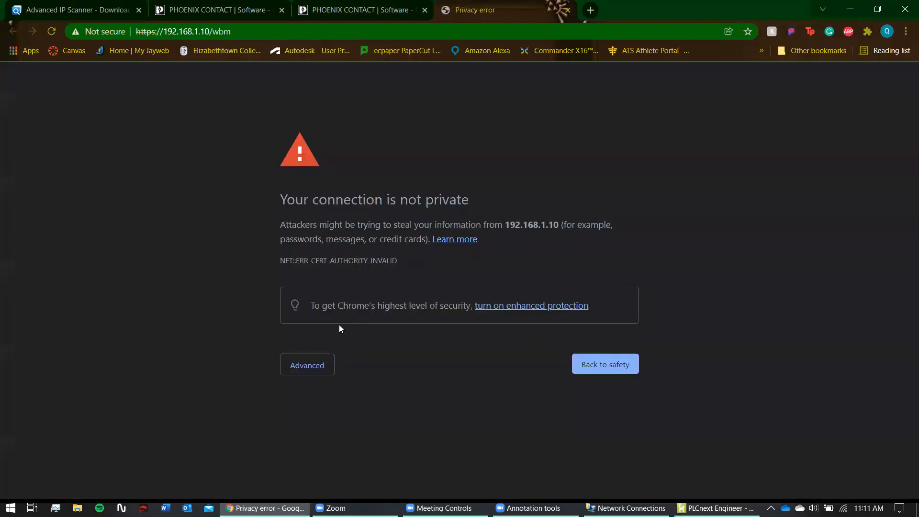
left_click(308, 365)
left_click(314, 370)
left_click(321, 365)
left_click(322, 460)
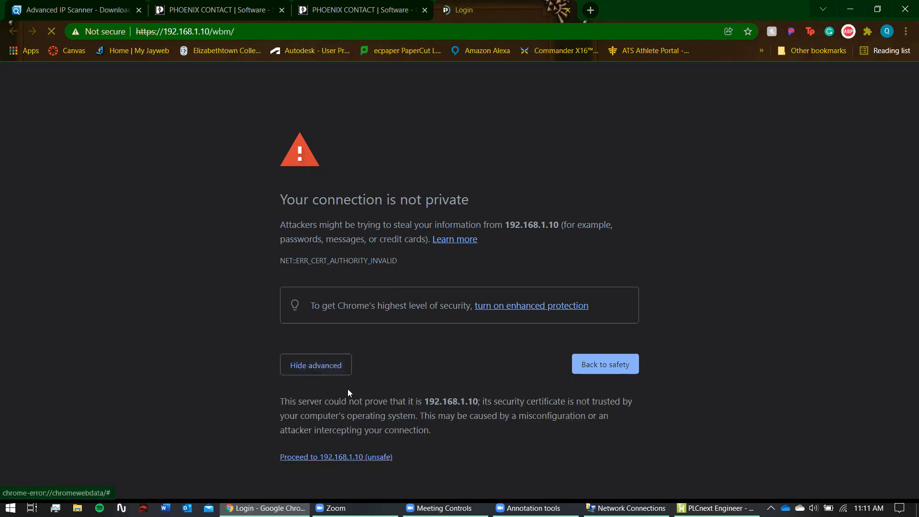
- Fill in the saved administrator username and the account password on the WBM login page
left_click(433, 183)
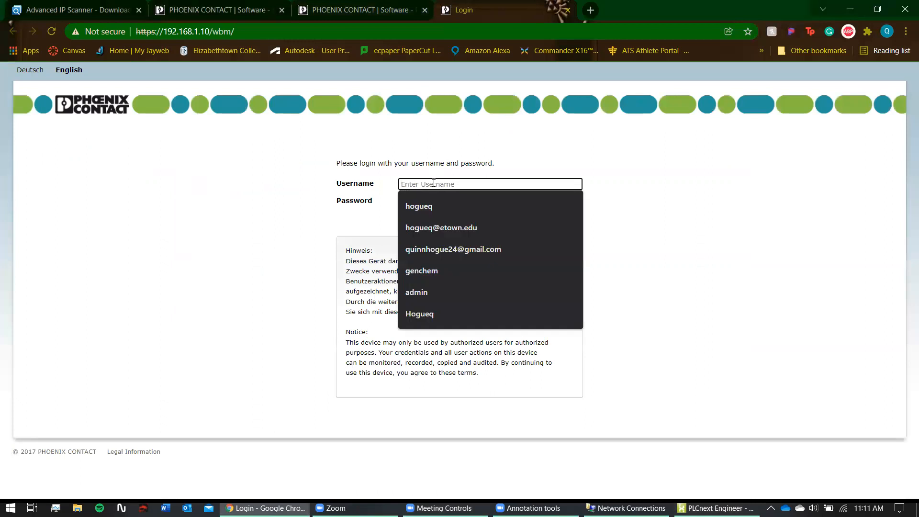
type("ad")
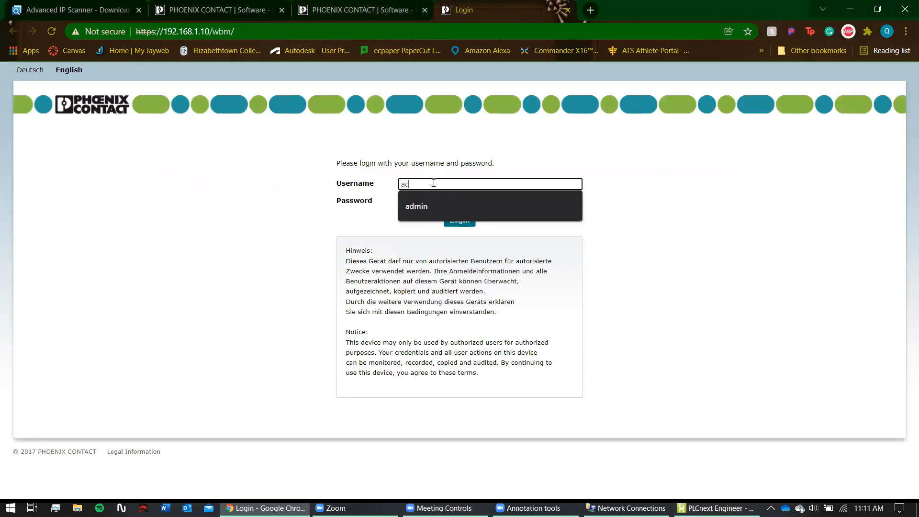
left_click(463, 207)
left_click(438, 200)
type("••")
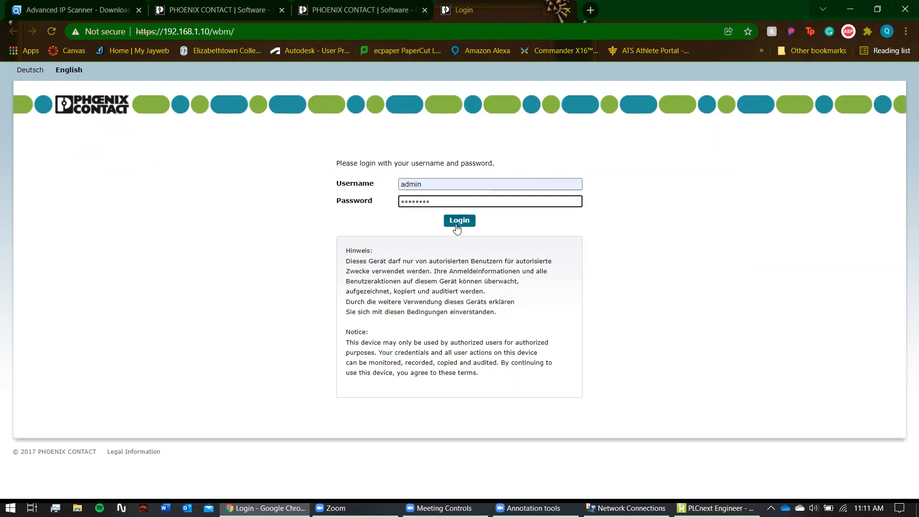
key("BackSpace")
key("BackSpace")
type("•••")
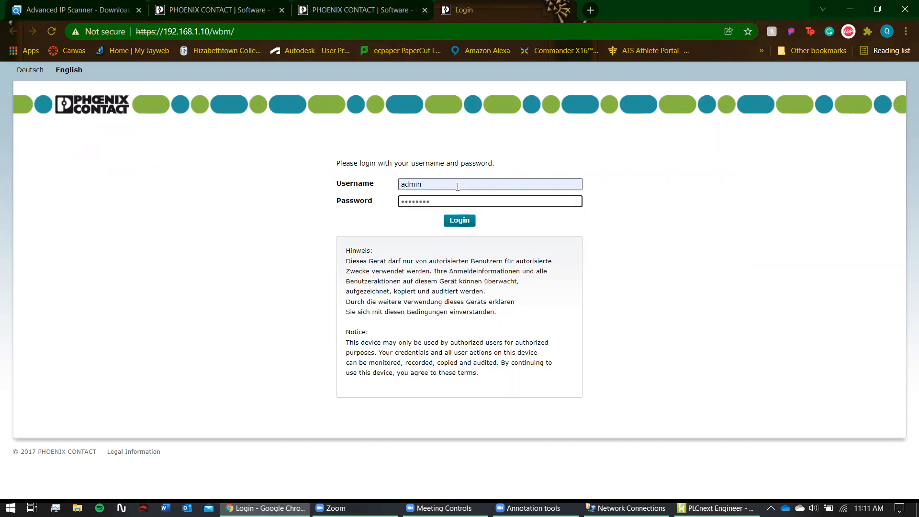
- Log in to WBM and inspect PROFINET diagnostics with the AXC F 2152 entry expanded
left_click(461, 223)
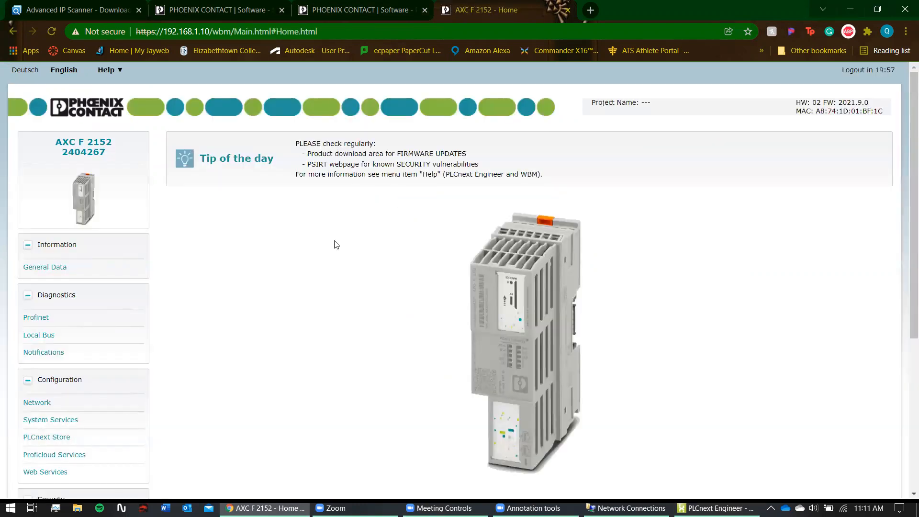
scroll(536, 144, "down", 2)
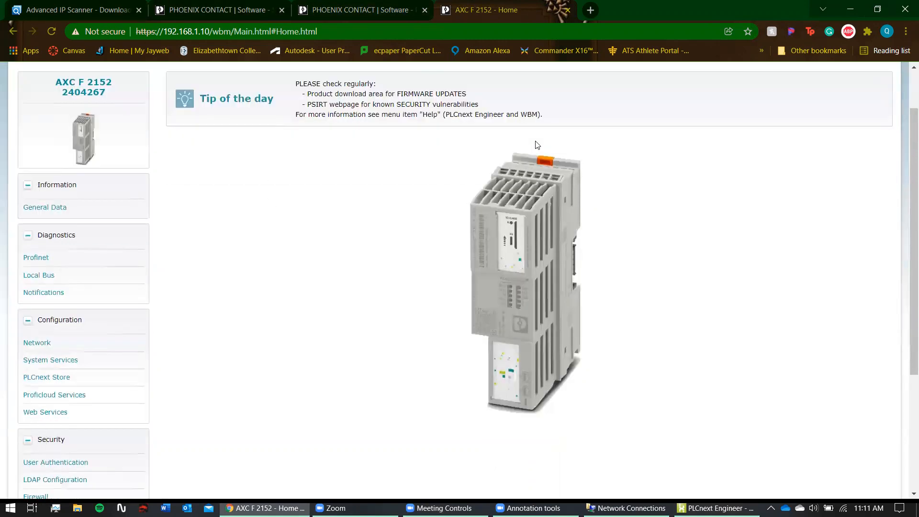
scroll(71, 175, "up", 1)
left_click(36, 262)
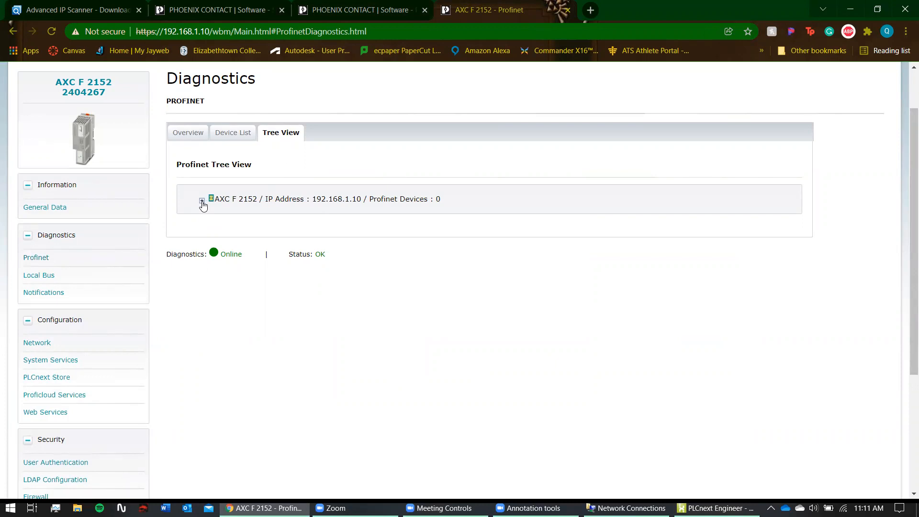
left_click(202, 201)
- Check the Local Bus diagnostics and Network configuration, ending on System Services
left_click(41, 275)
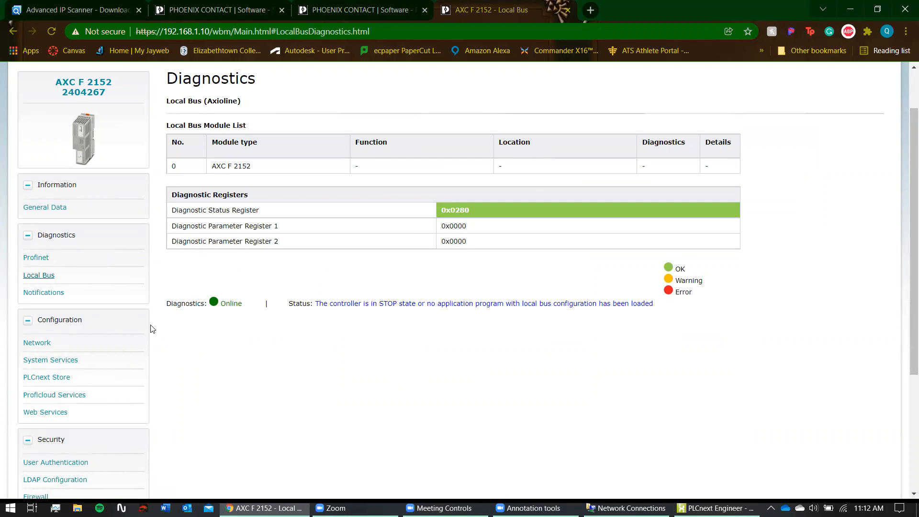
scroll(76, 316, "down", 2)
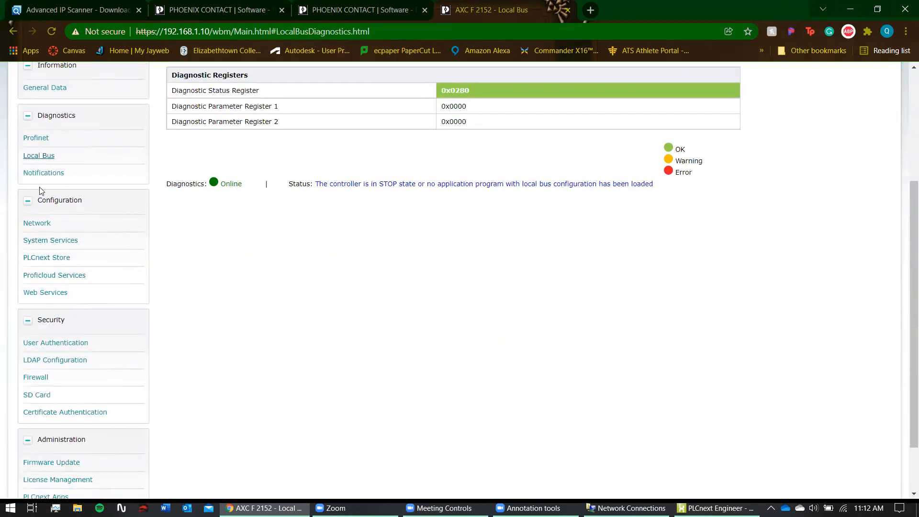
scroll(258, 138, "up", 2)
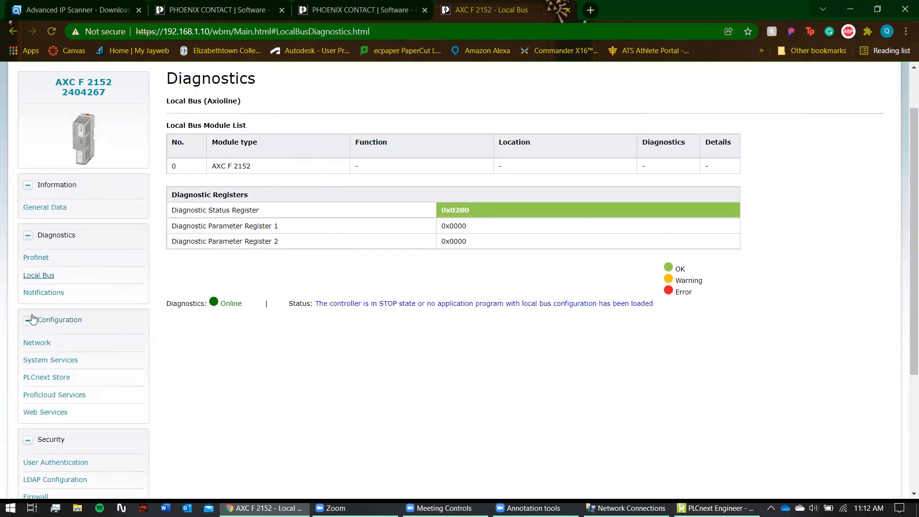
left_click(38, 344)
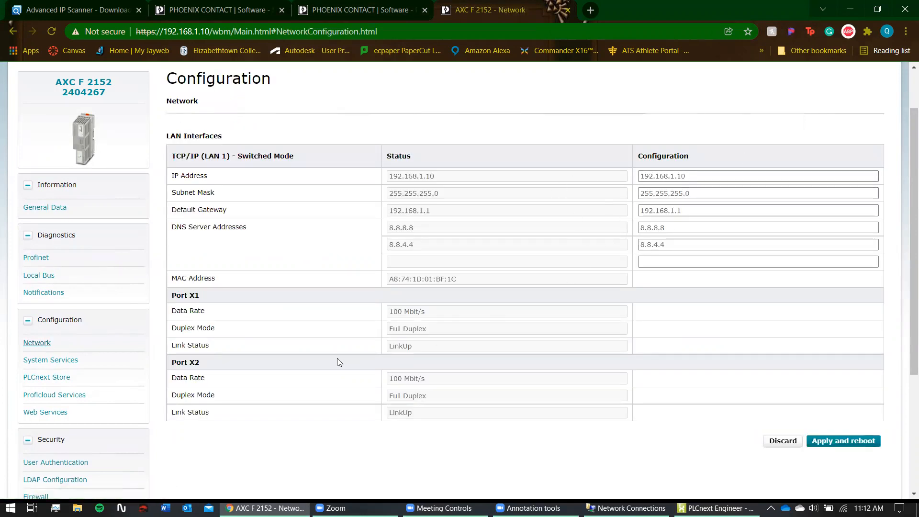
left_click(50, 360)
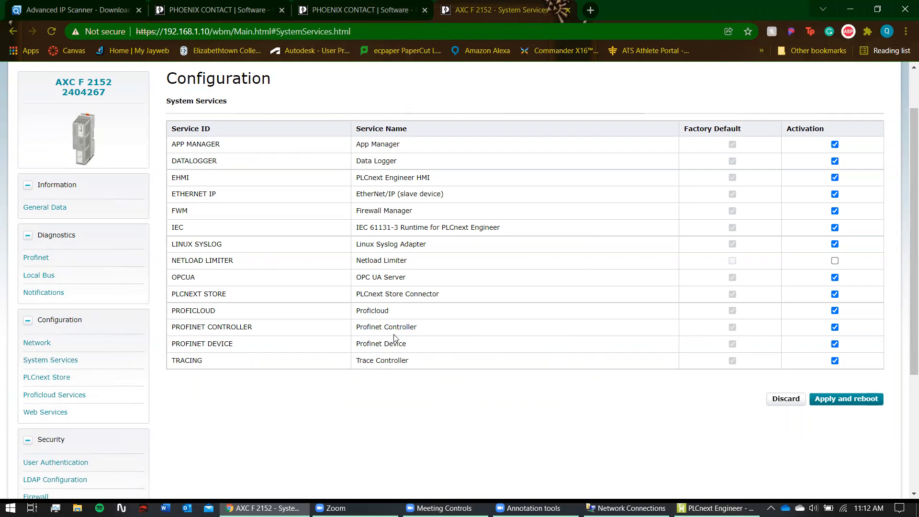
- Deactivate the PROFINET DEVICE service, then view the admin account under Security > User Authentication
left_click_drag(419, 349, 359, 346)
left_click(835, 344)
scroll(570, 371, "down", 1)
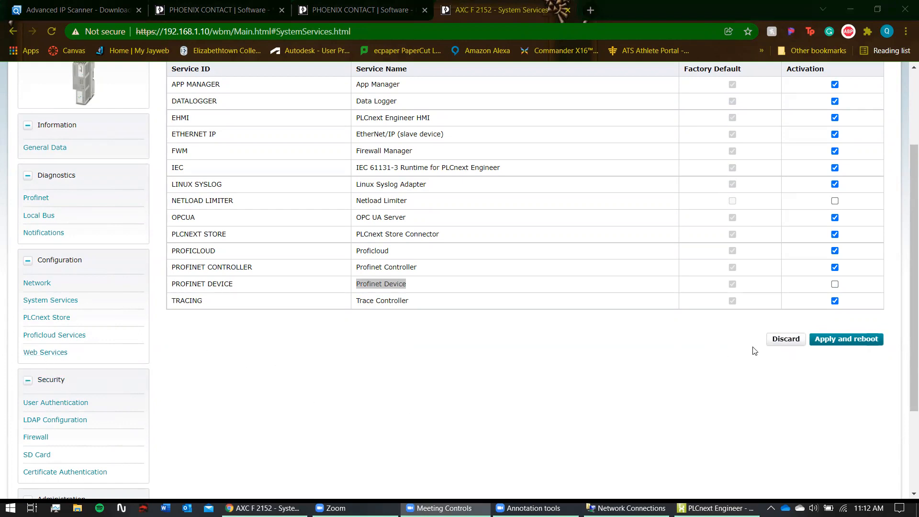
scroll(137, 387, "down", 3)
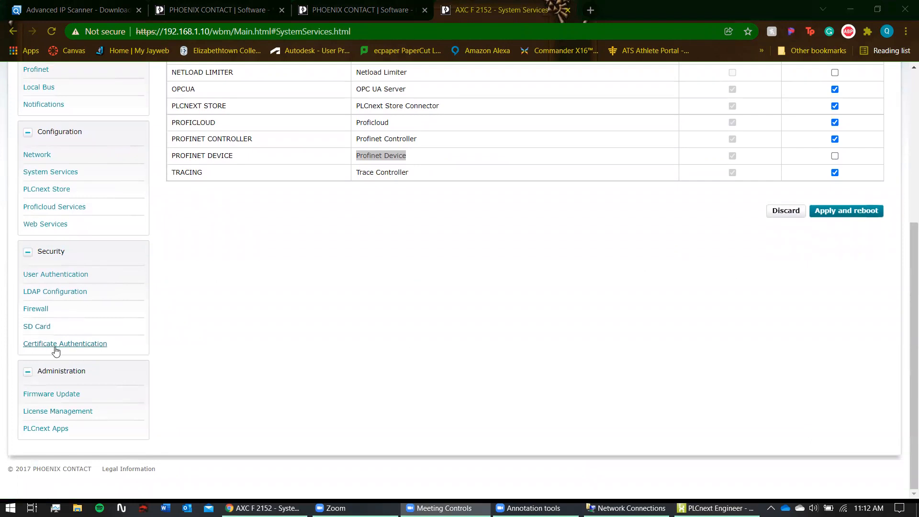
scroll(81, 293, "up", 3)
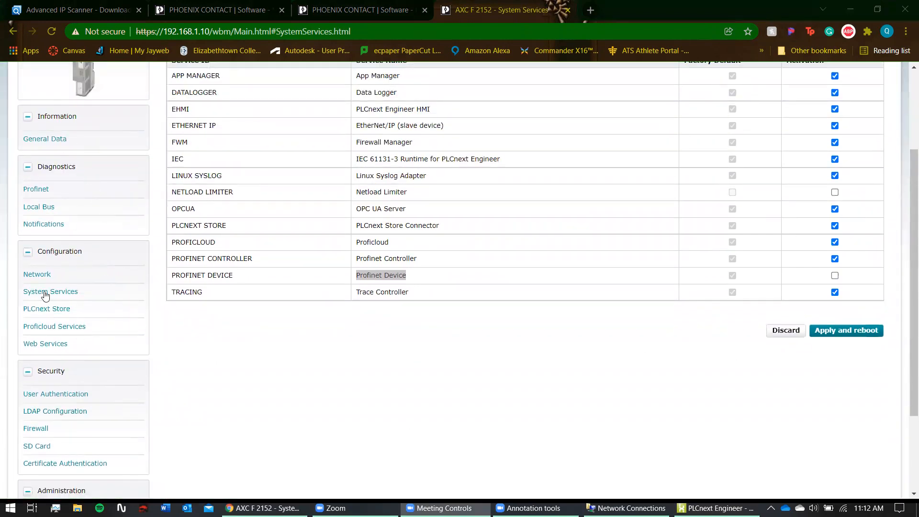
scroll(431, 326, "up", 2)
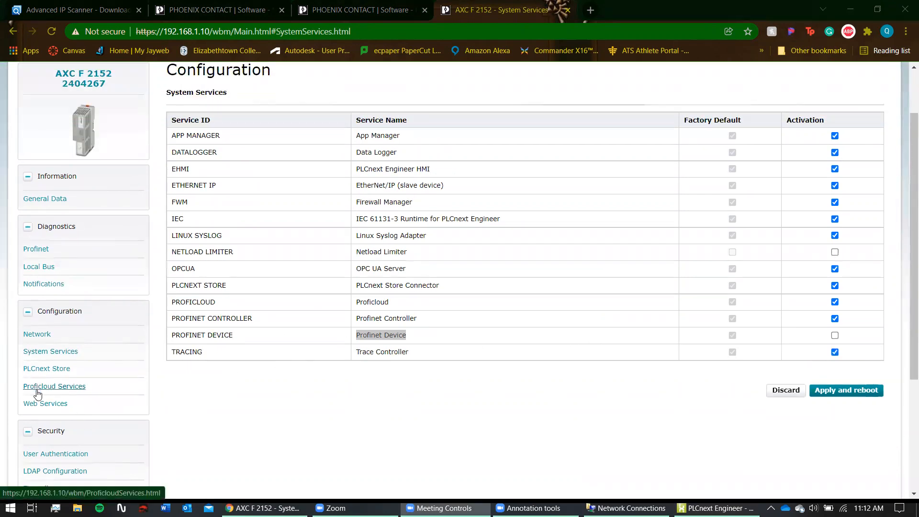
scroll(36, 407, "down", 2)
scroll(38, 408, "down", 1)
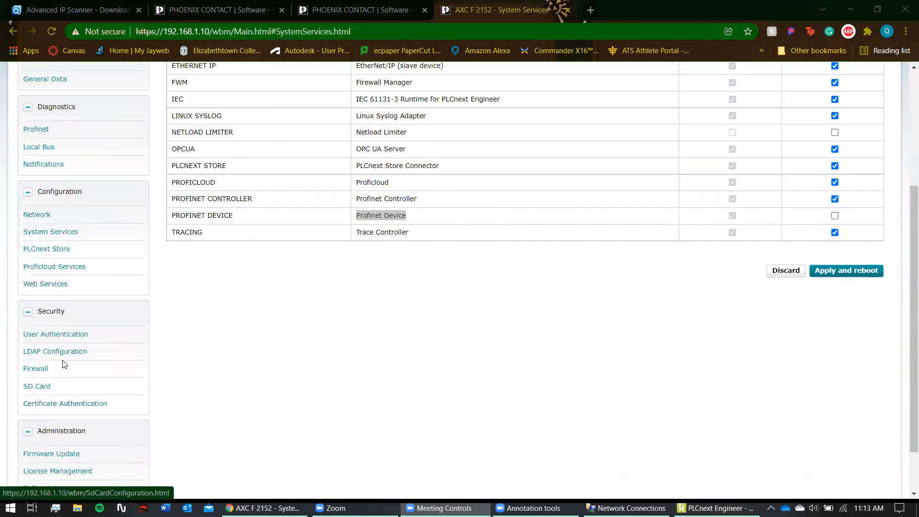
left_click(72, 333)
scroll(352, 287, "up", 3)
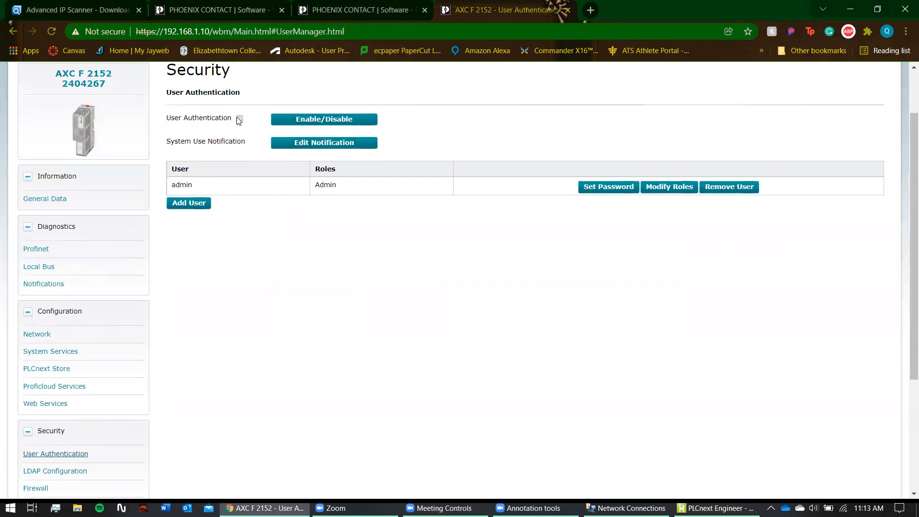
- Turn off User Authentication in the WBM and save the change
left_click(301, 123)
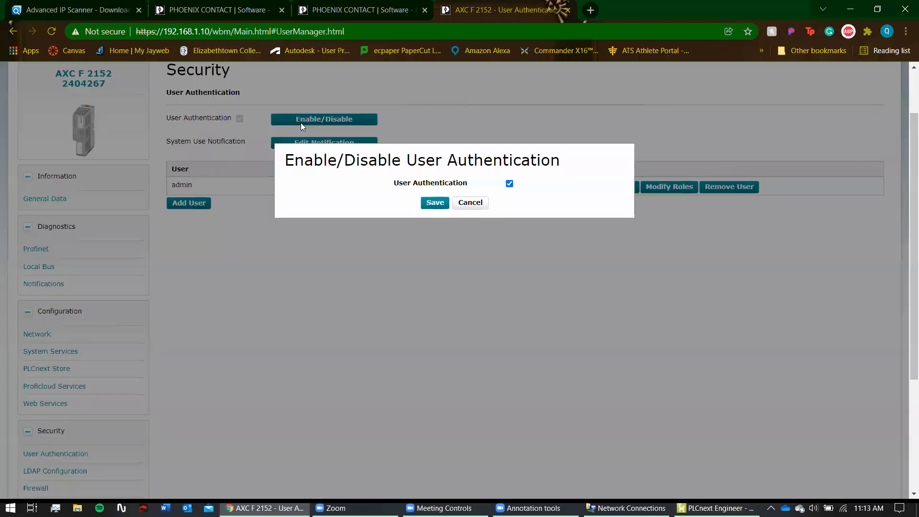
left_click(509, 185)
left_click(434, 202)
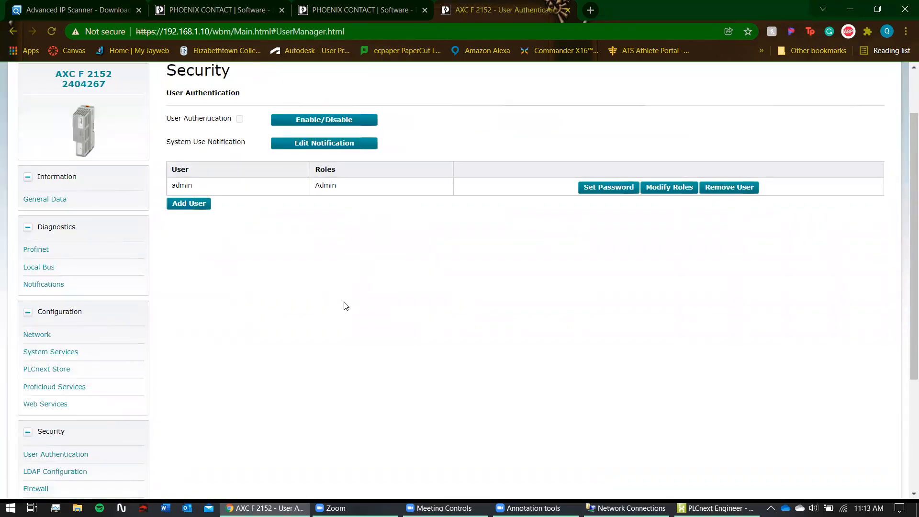
- Deactivate the PROFINET DEVICE system service and apply it, rebooting the controller
left_click(46, 354)
left_click(833, 335)
left_click(862, 392)
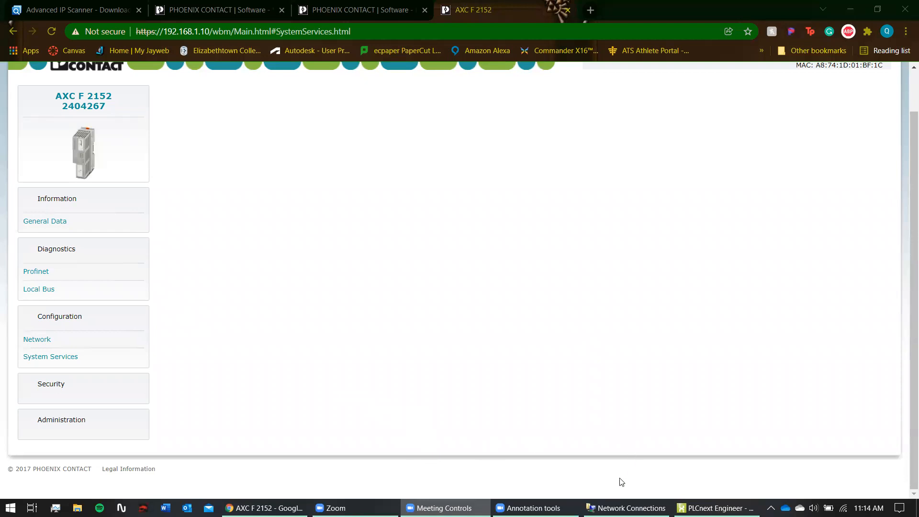
- Reload the WBM after the reboot and check the firmware version under General Data
scroll(244, 234, "up", 1)
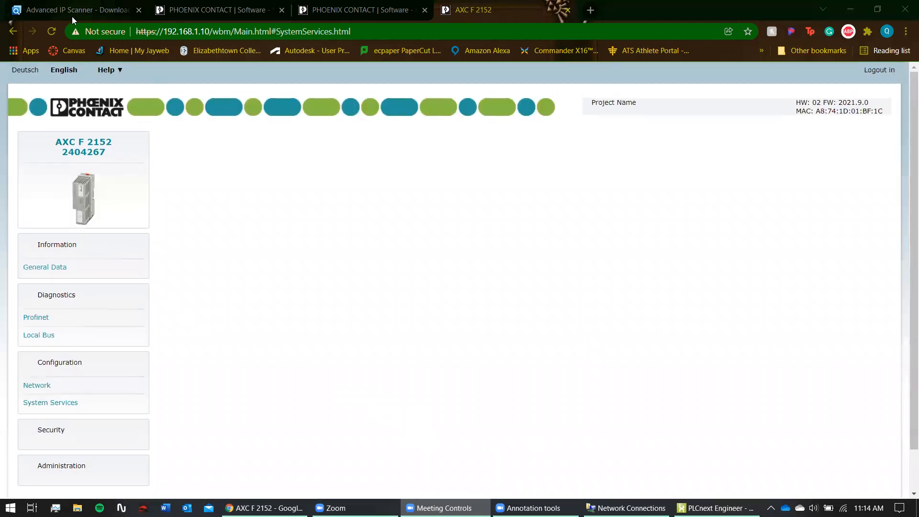
left_click(52, 32)
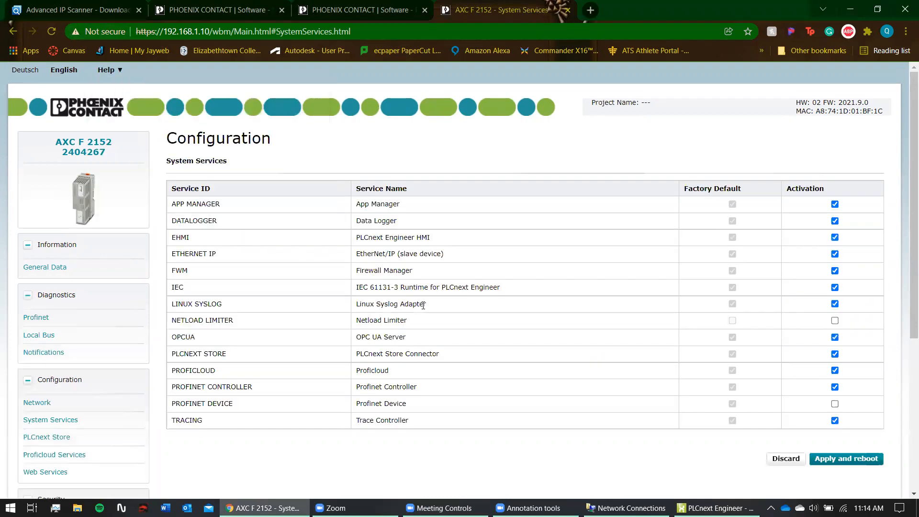
scroll(49, 190, "down", 1)
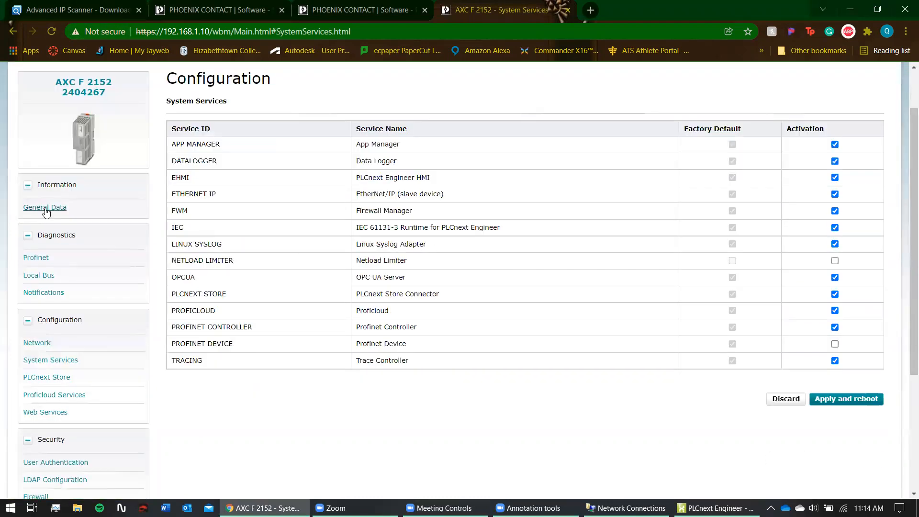
left_click(45, 209)
scroll(476, 160, "down", 1)
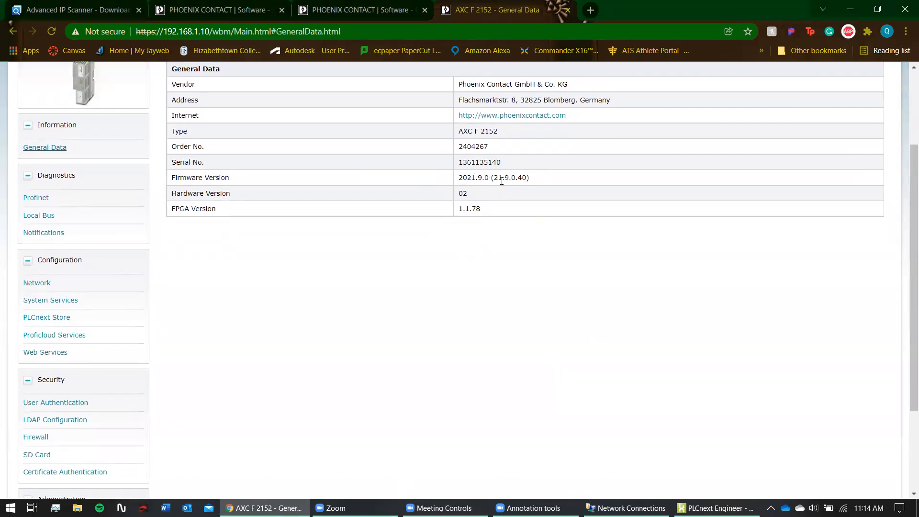
left_click_drag(485, 179, 458, 181)
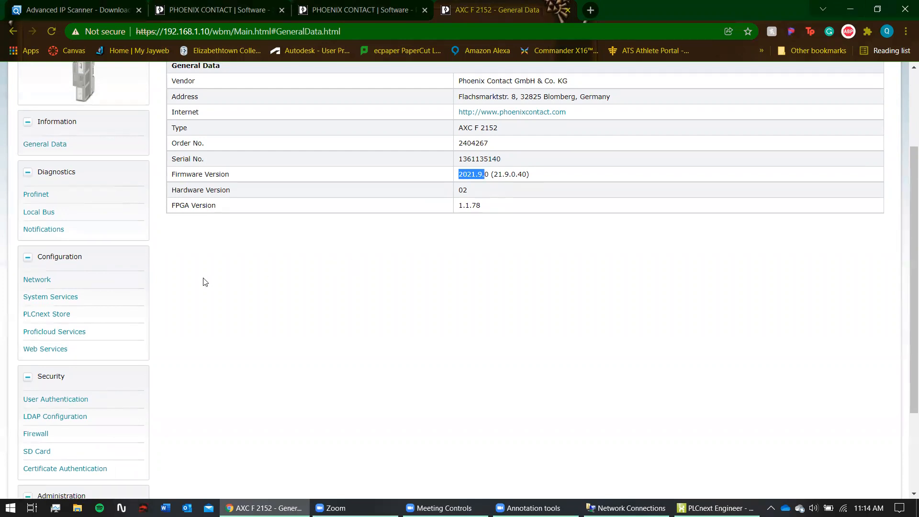
- View the Firmware Update page, then return to the main_plc Cockpit in PLCnext Engineer
scroll(203, 281, "down", 3)
left_click(61, 393)
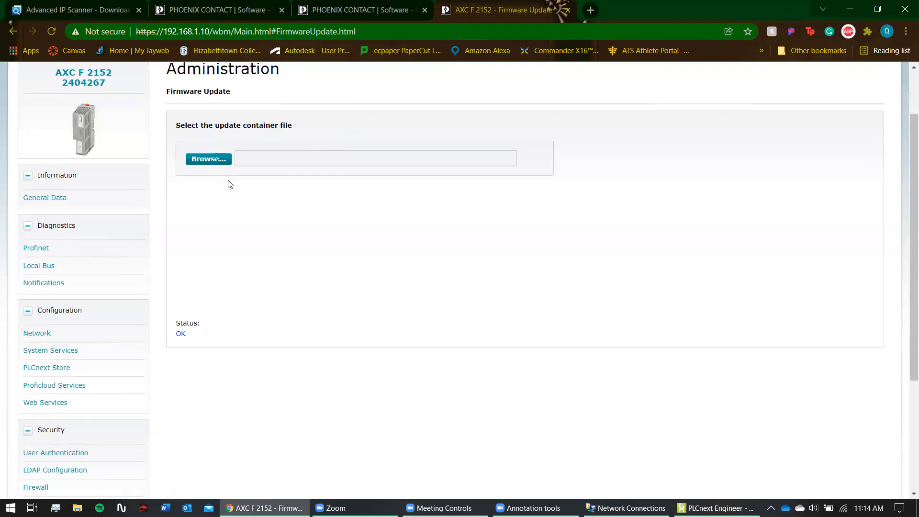
scroll(203, 287, "down", 3)
scroll(76, 268, "up", 5)
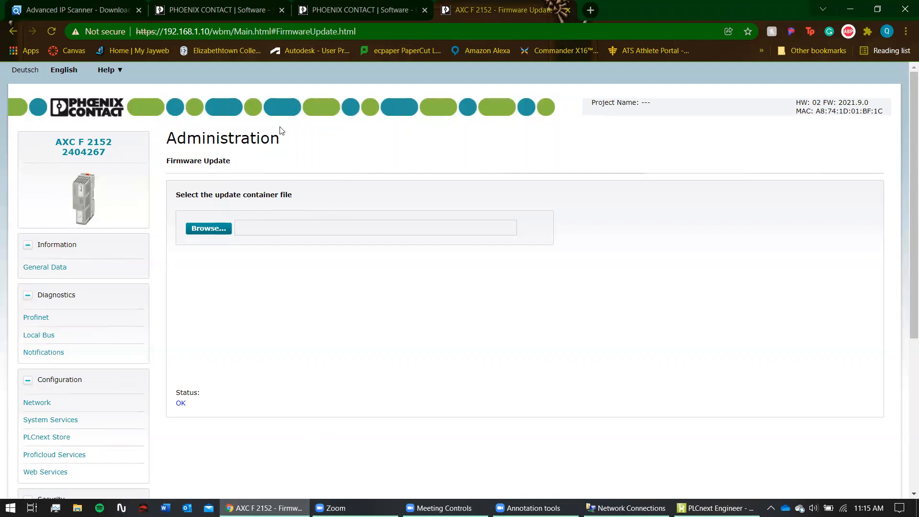
key("alt+Tab")
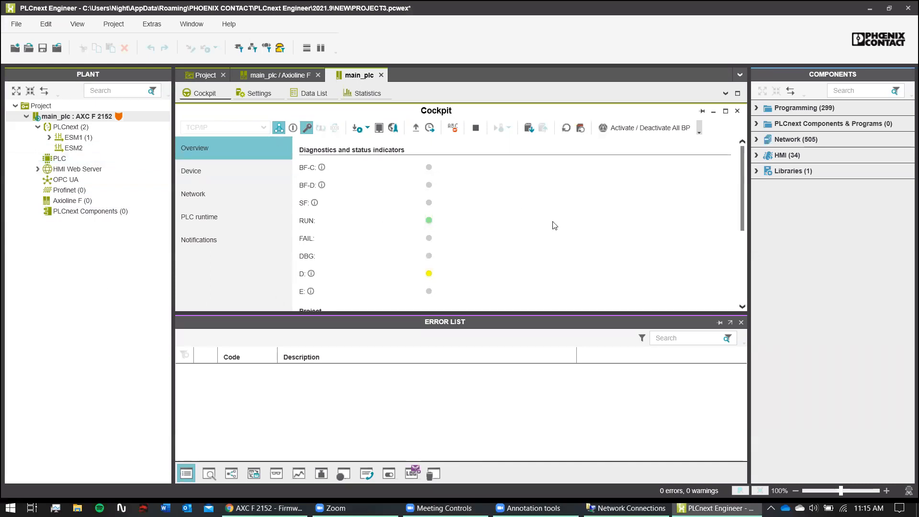
- Check the single library in Components, log on to the controller, and open the Axioline F device list
left_click(758, 170)
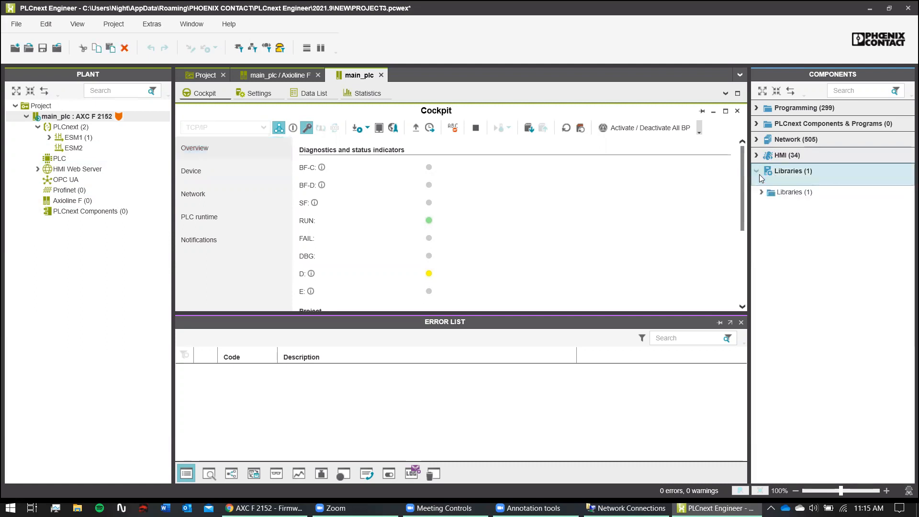
left_click(765, 192)
left_click(760, 192)
left_click(760, 192)
left_click(757, 171)
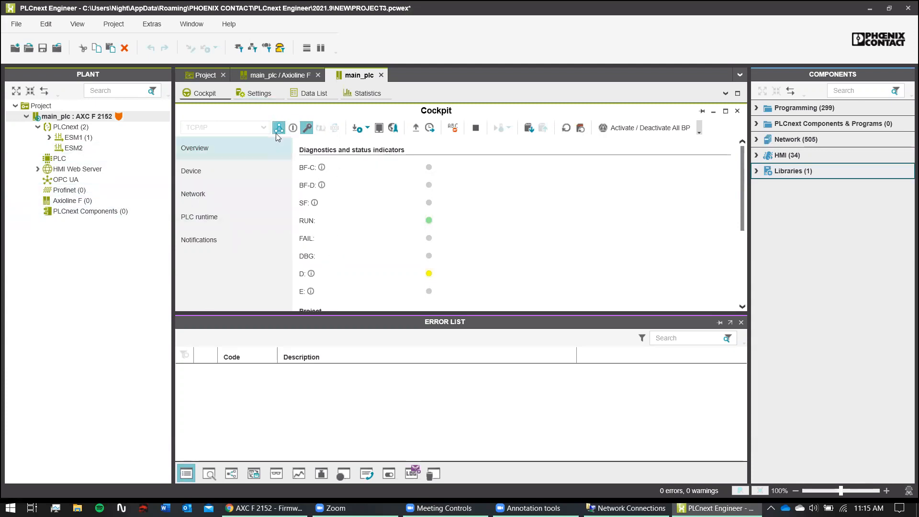
left_click(306, 128)
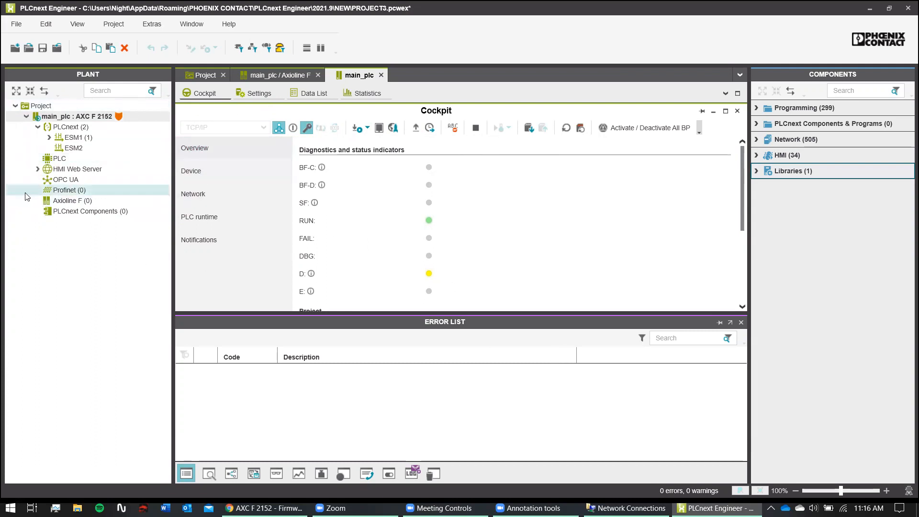
double_click(99, 198)
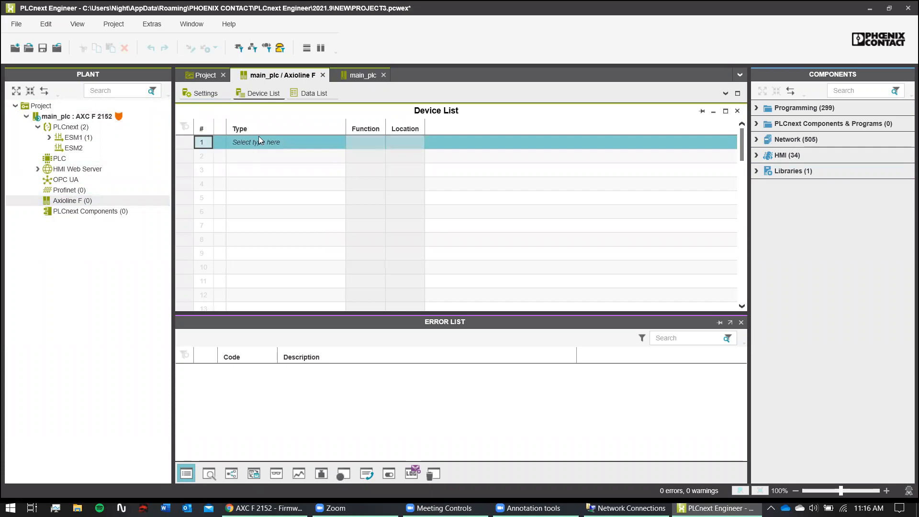
- Read the AXL F DI8/1 DO8/1 1H and AXL F AI2 AO2 1H modules into Axioline F
left_click(243, 142)
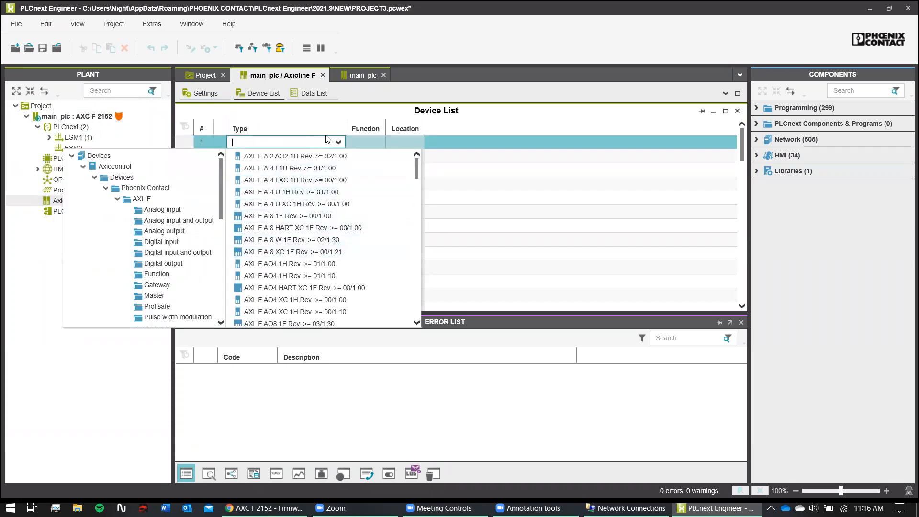
left_click(339, 143)
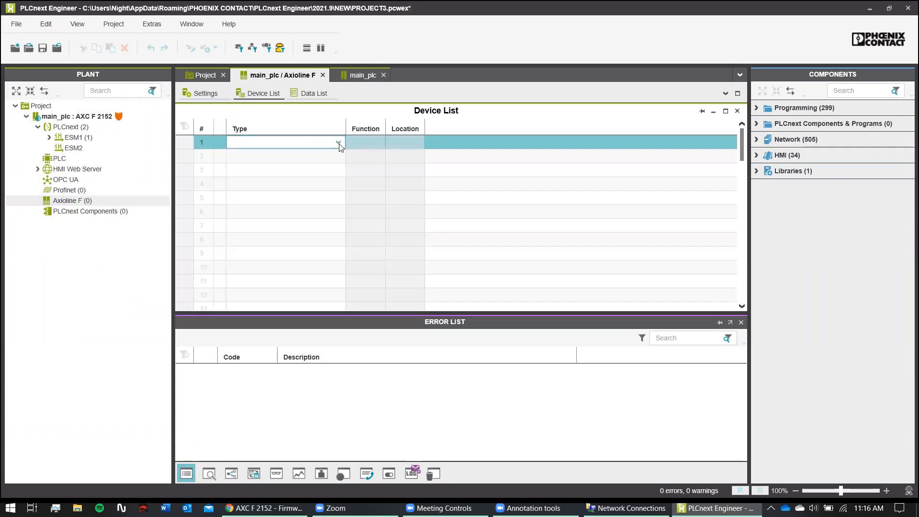
right_click(84, 201)
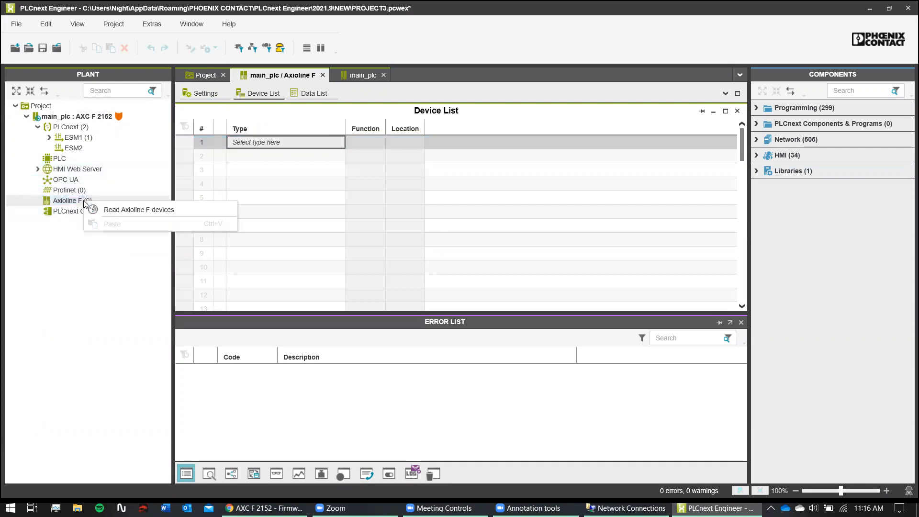
left_click(115, 210)
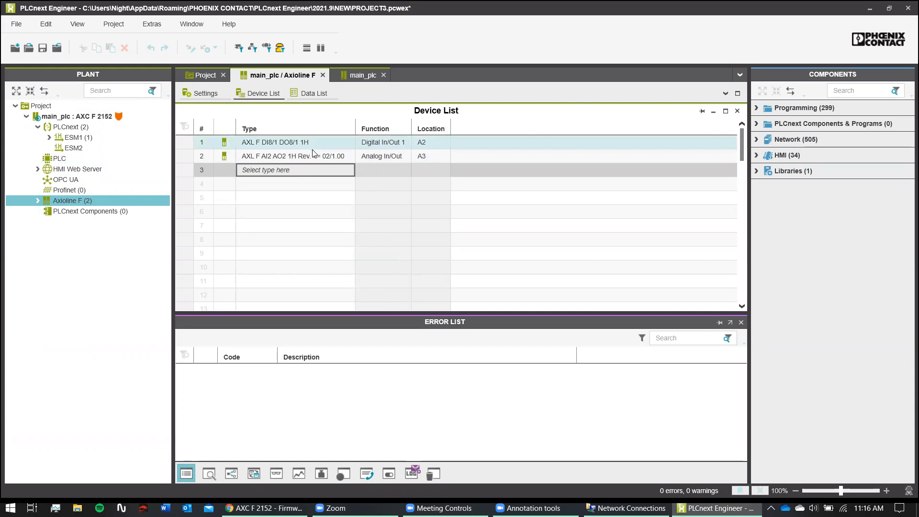
- Open the empty Profinet device list
right_click(71, 188)
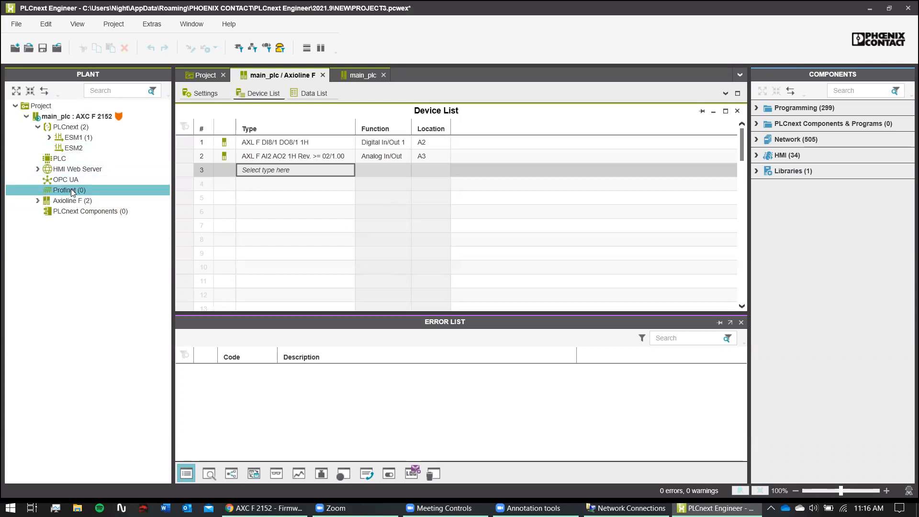
left_click(61, 191)
double_click(61, 191)
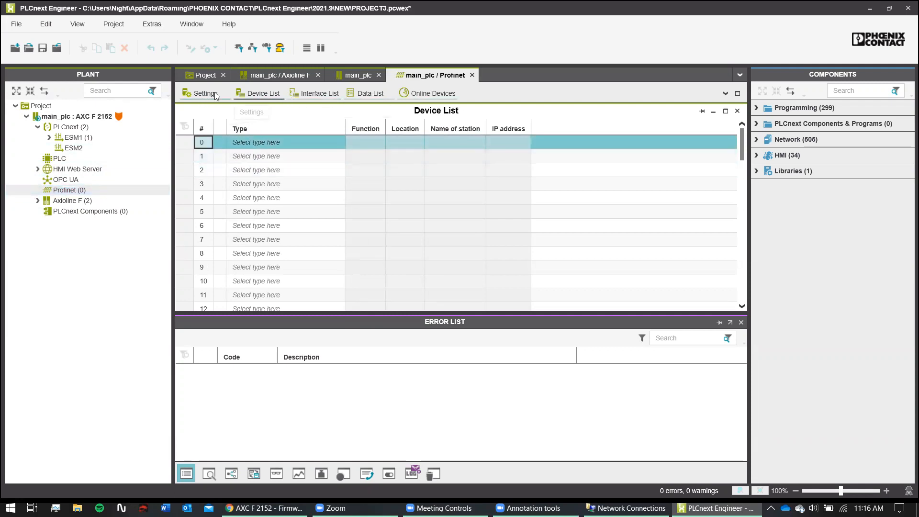
- Scan Online Devices, select local_exp at 192.168.1.11, and preview its station structure
left_click(424, 93)
left_click(369, 127)
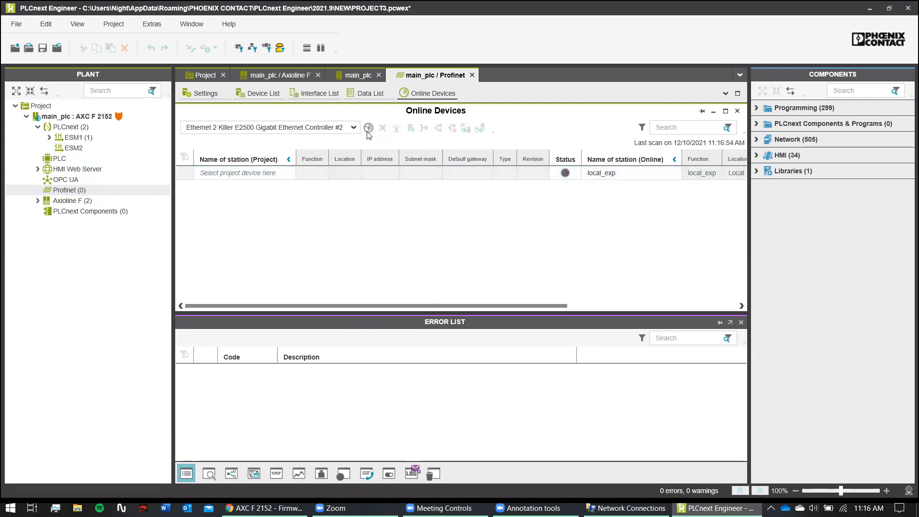
left_click(637, 172)
left_click(250, 172)
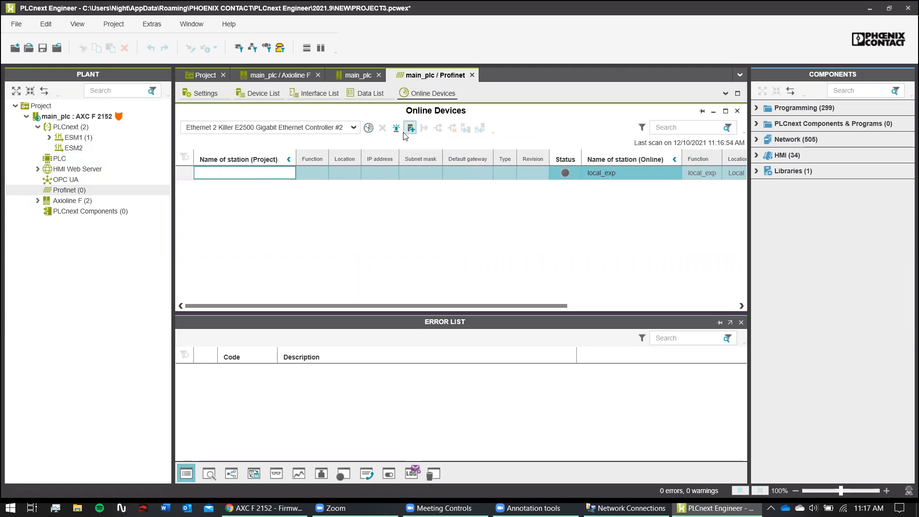
left_click_drag(397, 305, 634, 325)
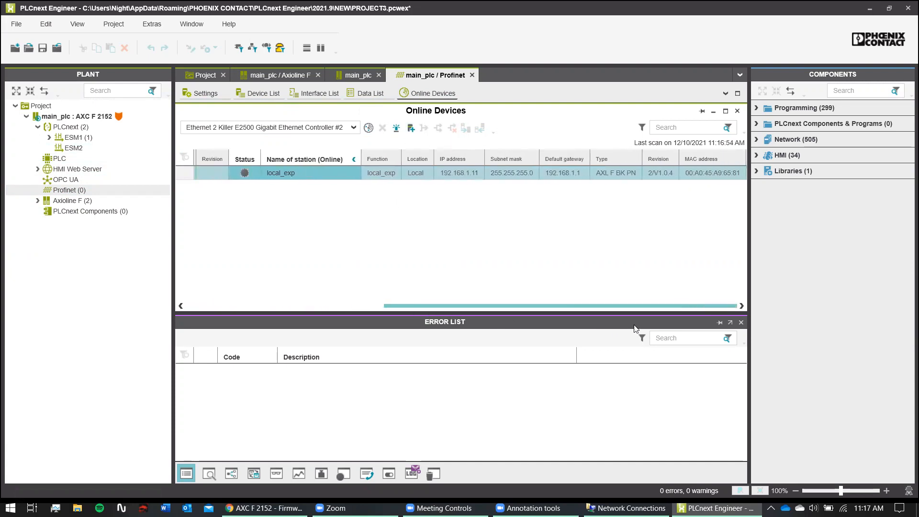
left_click(368, 174)
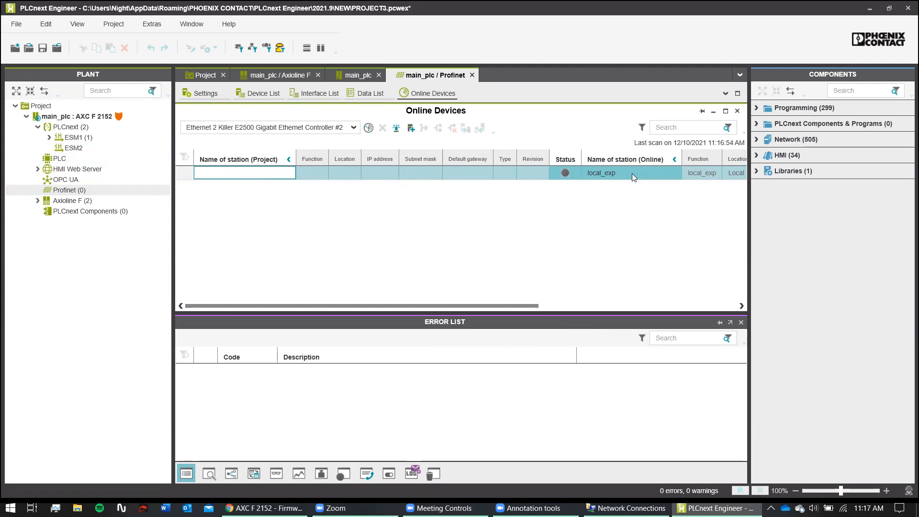
left_click_drag(421, 305, 613, 306)
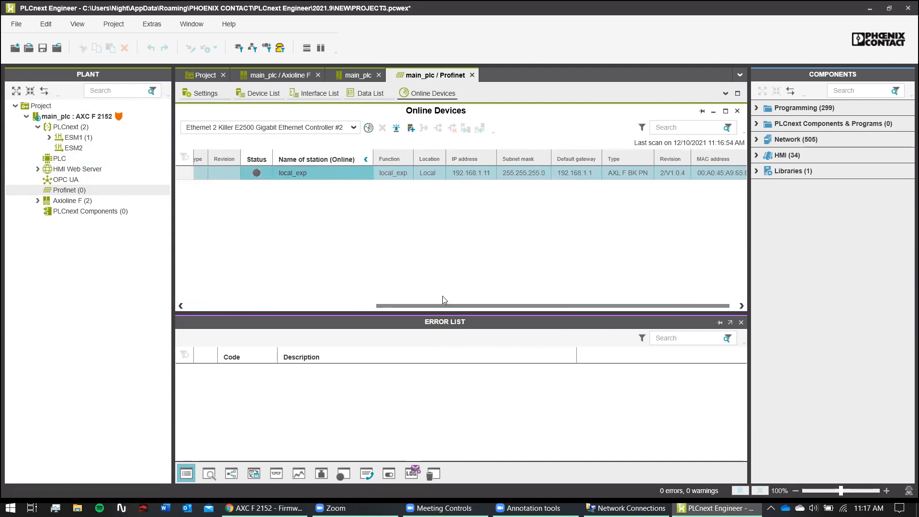
left_click_drag(443, 306, 133, 310)
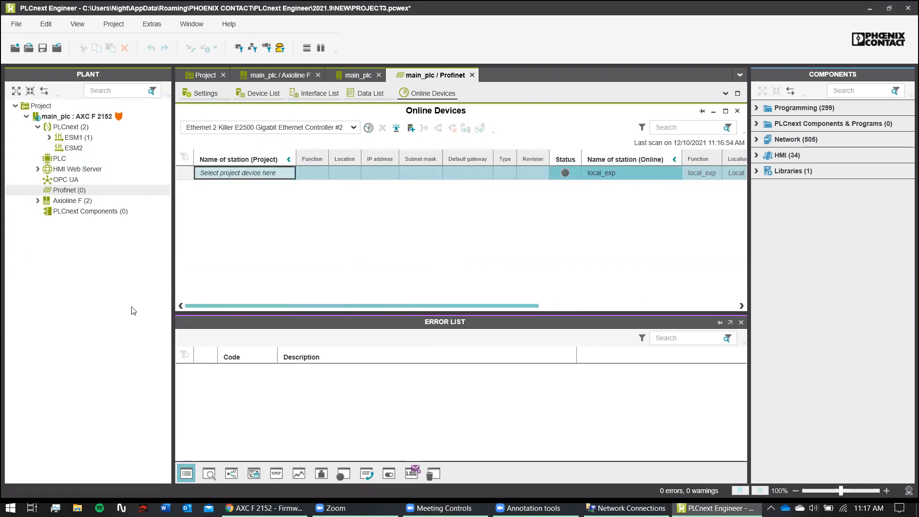
left_click(411, 128)
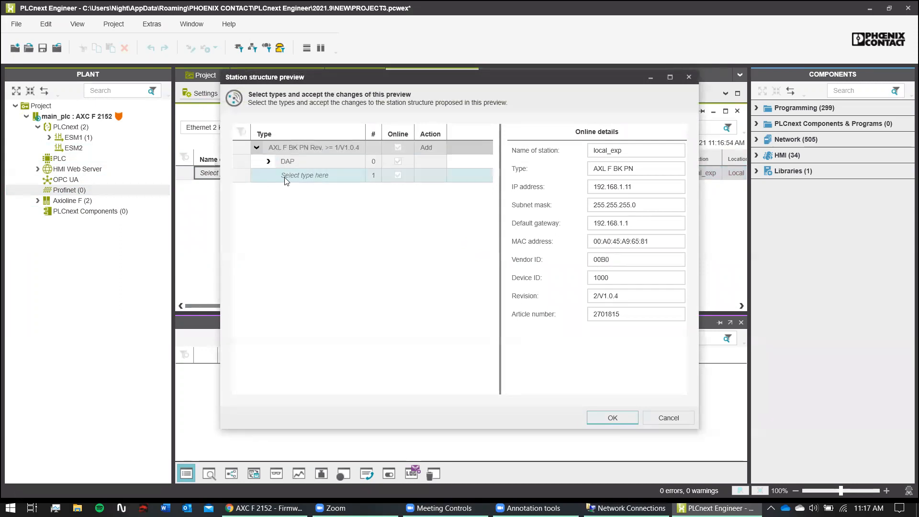
- Set local_exp's slot 1 to AXL F DI8/1 DO8/1 1H and accept the station structure
left_click(284, 163)
left_click(297, 177)
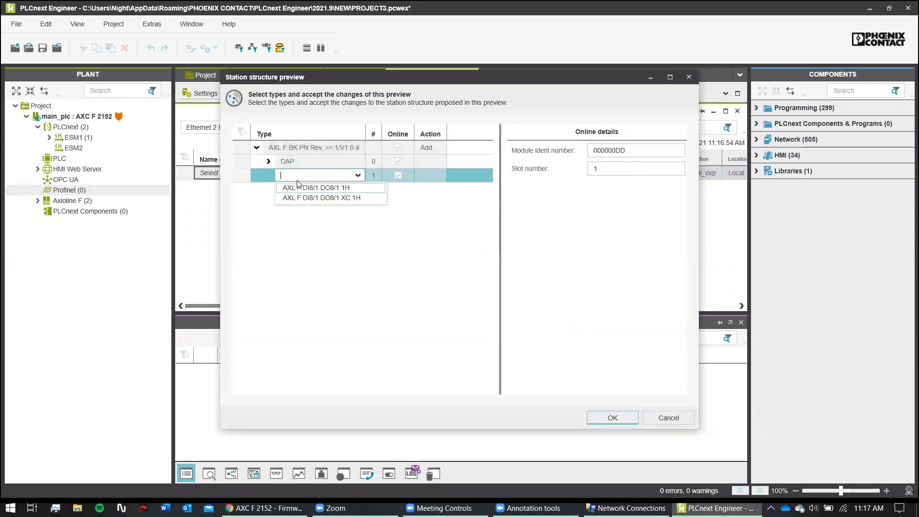
left_click(323, 188)
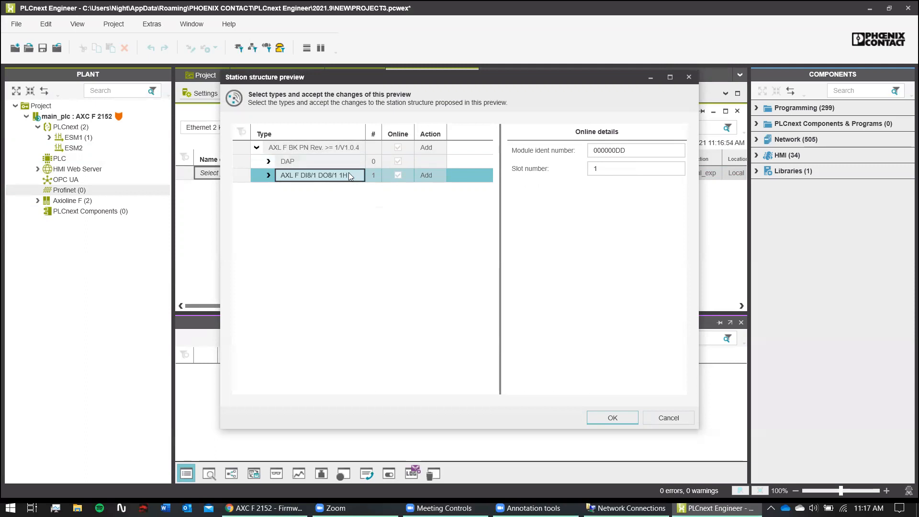
left_click(613, 418)
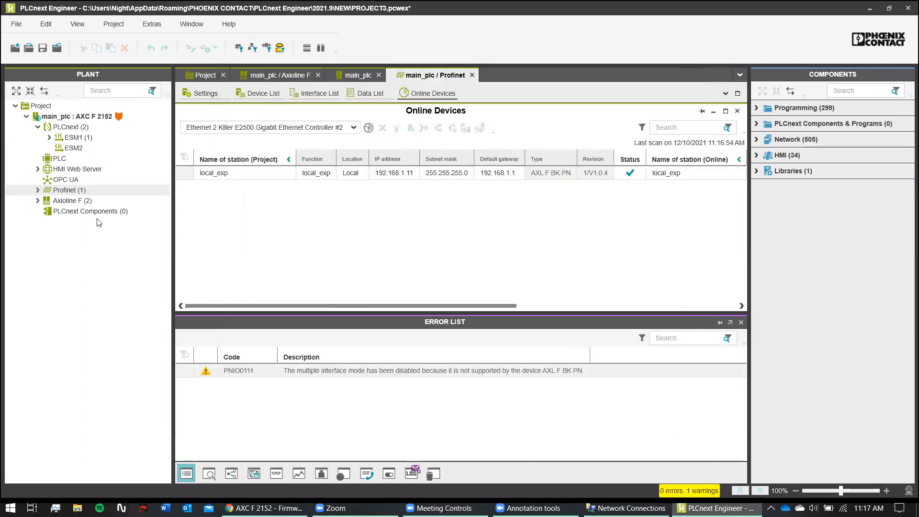
- Confirm local_exp under Profinet, then review main_plc's Cockpit overview and device information
left_click(34, 190)
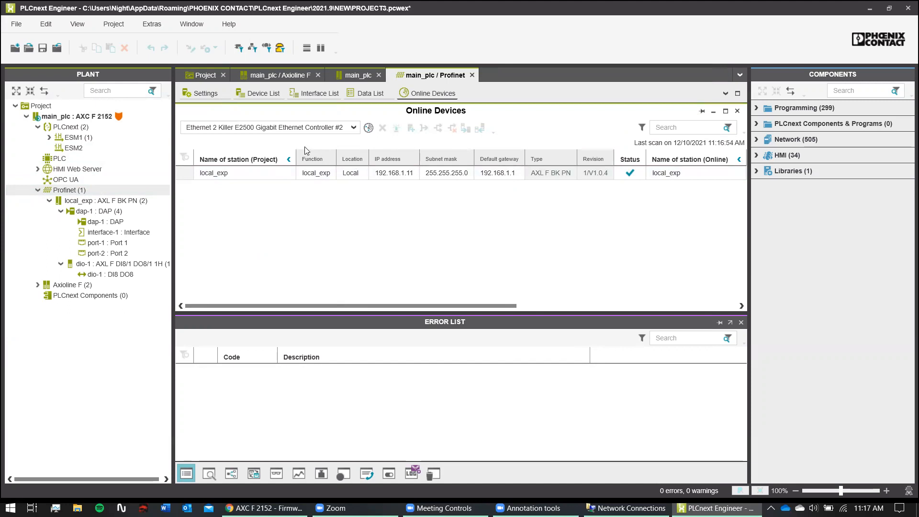
left_click(267, 78)
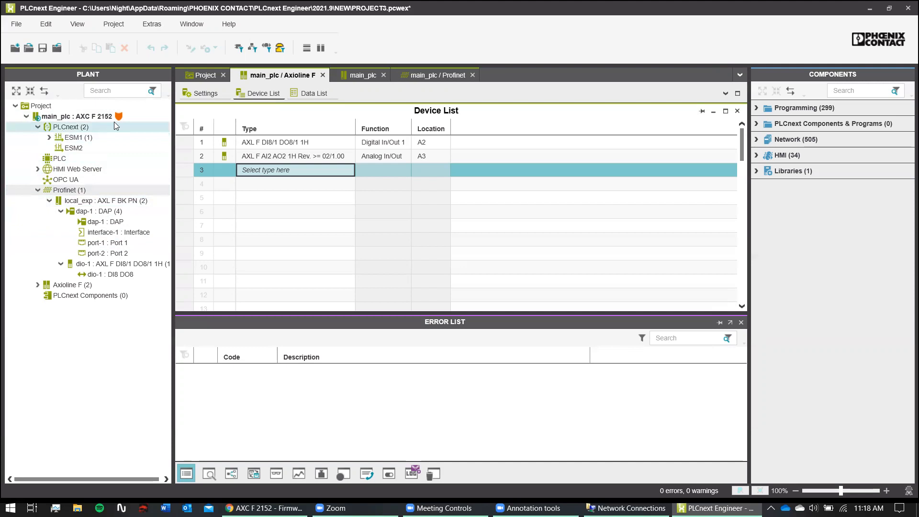
double_click(76, 117)
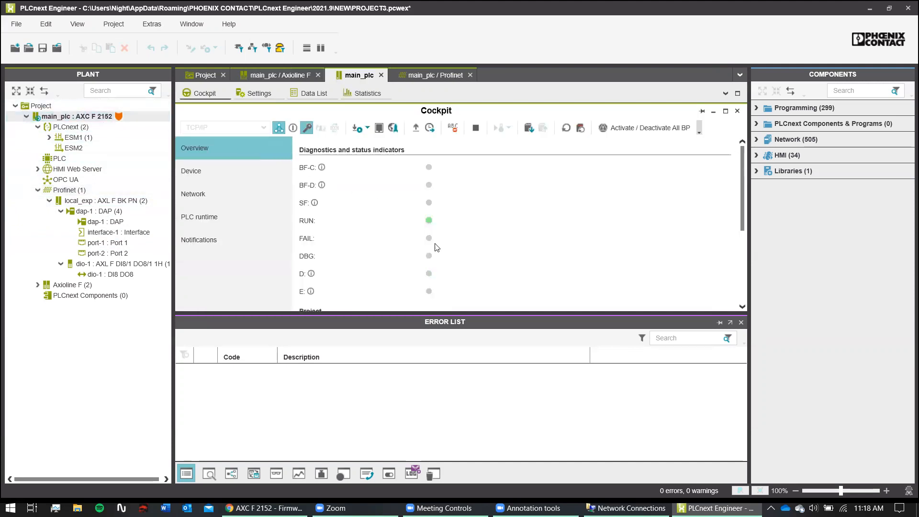
scroll(436, 248, "down", 1)
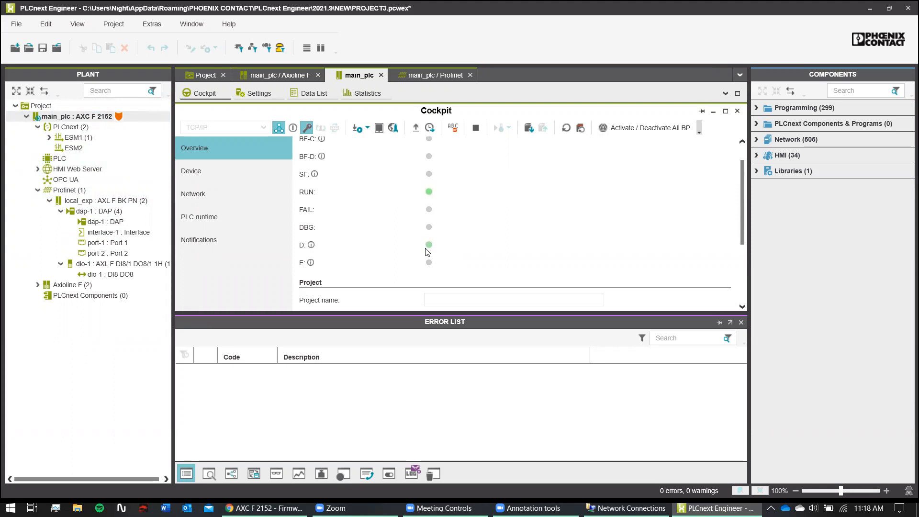
scroll(370, 263, "down", 4)
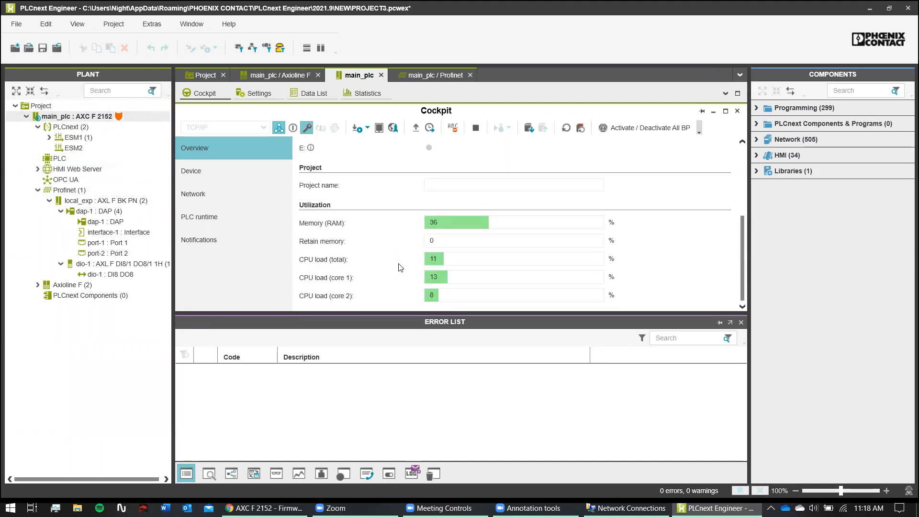
left_click(516, 188)
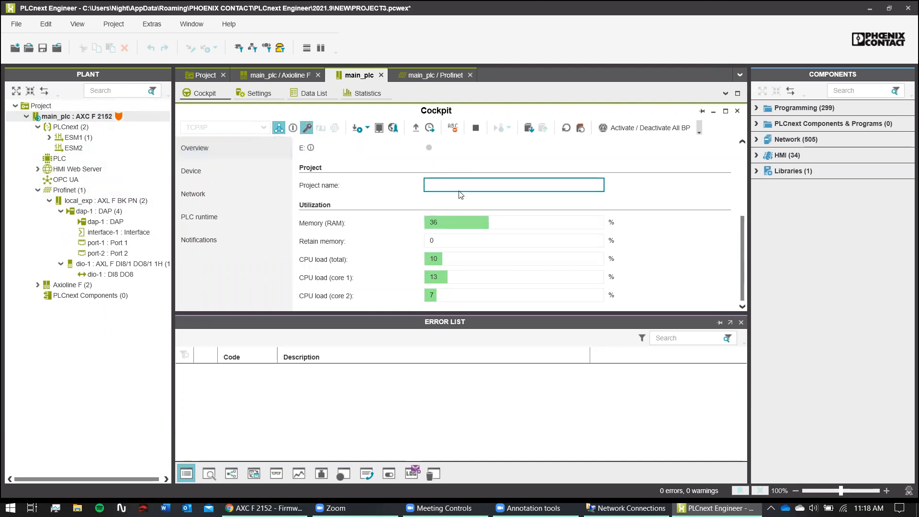
left_click(186, 170)
left_click(215, 153)
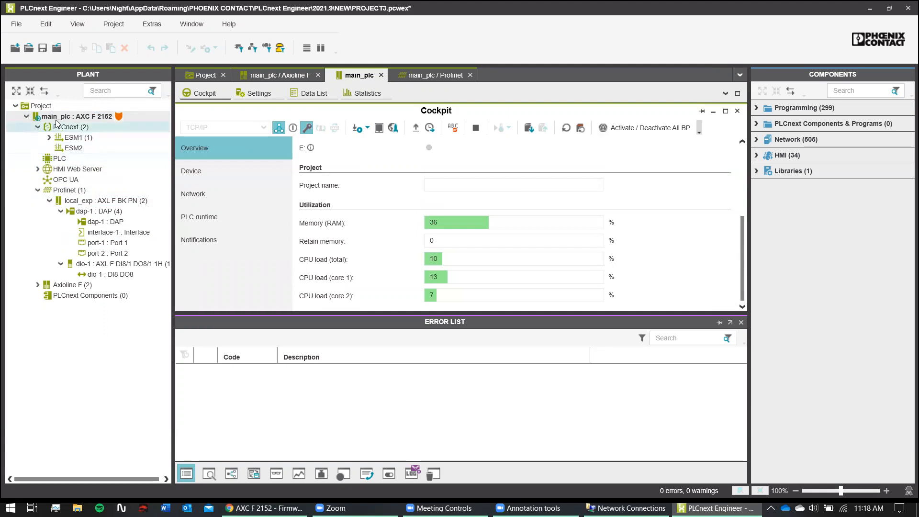
- Check the project's IP subnet settings and the controller's health info, then open its Settings
double_click(64, 103)
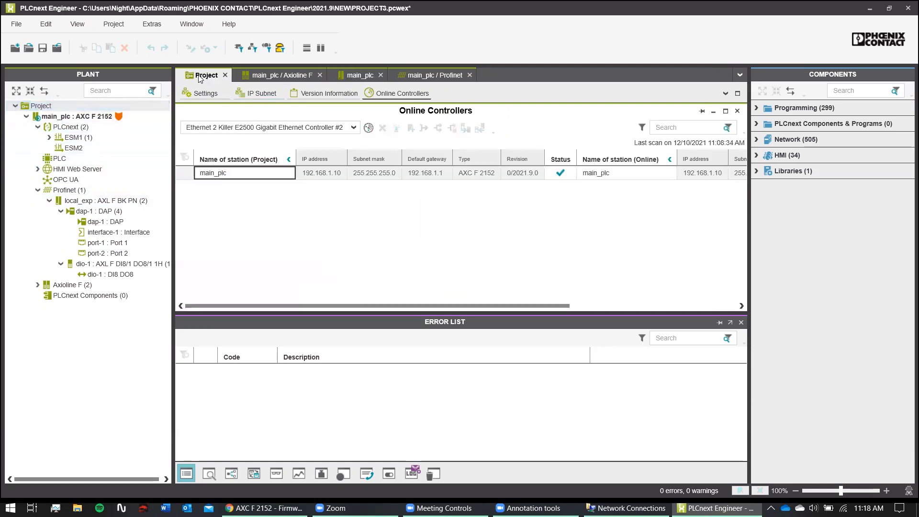
left_click(205, 93)
left_click(226, 137)
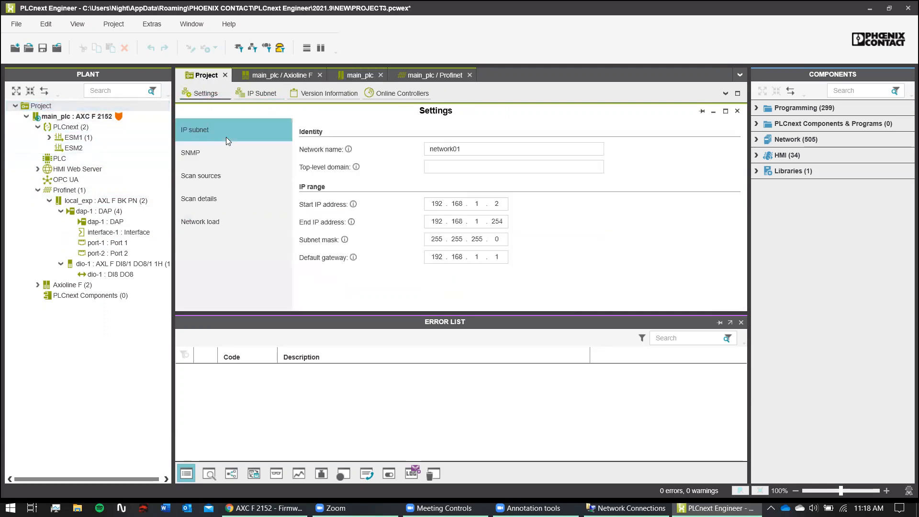
left_click(257, 75)
left_click(361, 75)
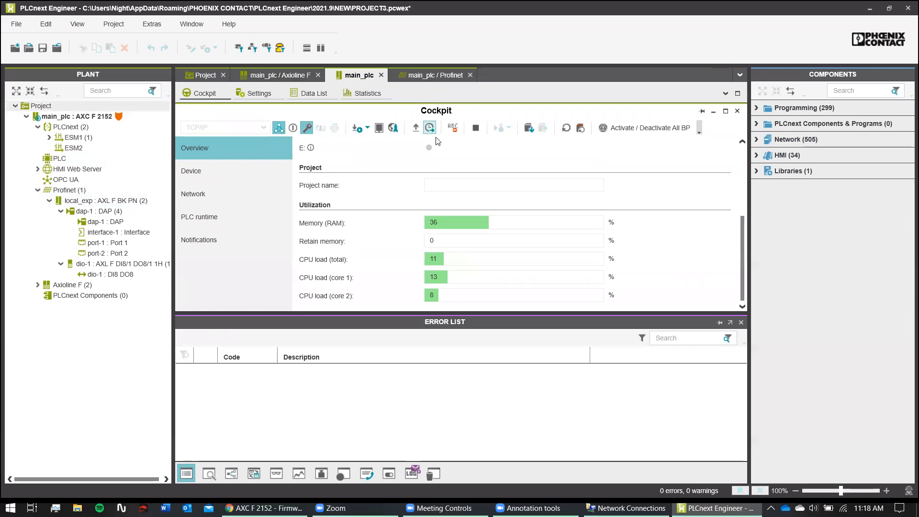
left_click(464, 185)
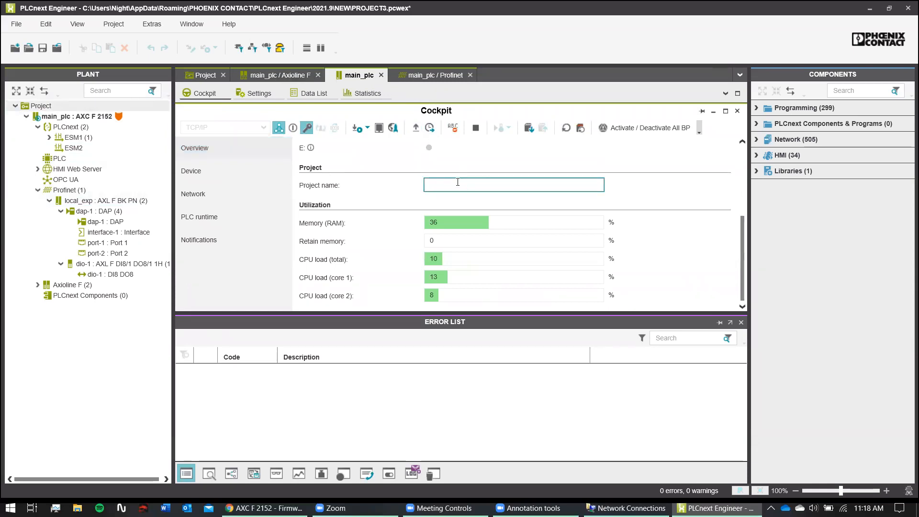
left_click(251, 161)
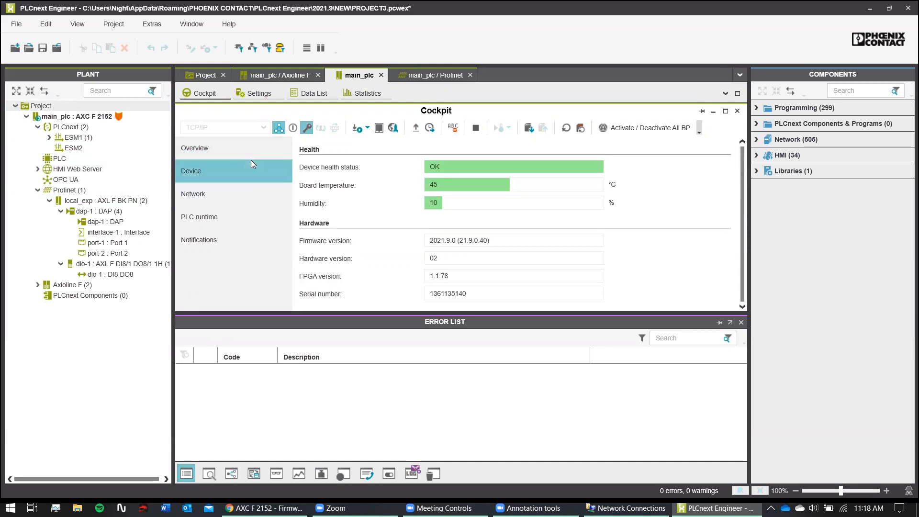
left_click(273, 98)
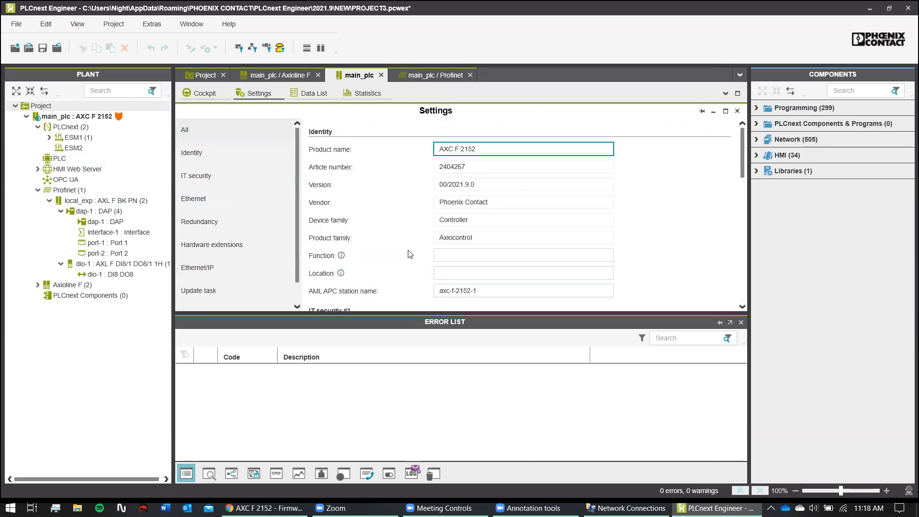
- Set the controller's IP address assignment mode to manual in TCP/IP settings
scroll(410, 254, "down", 1)
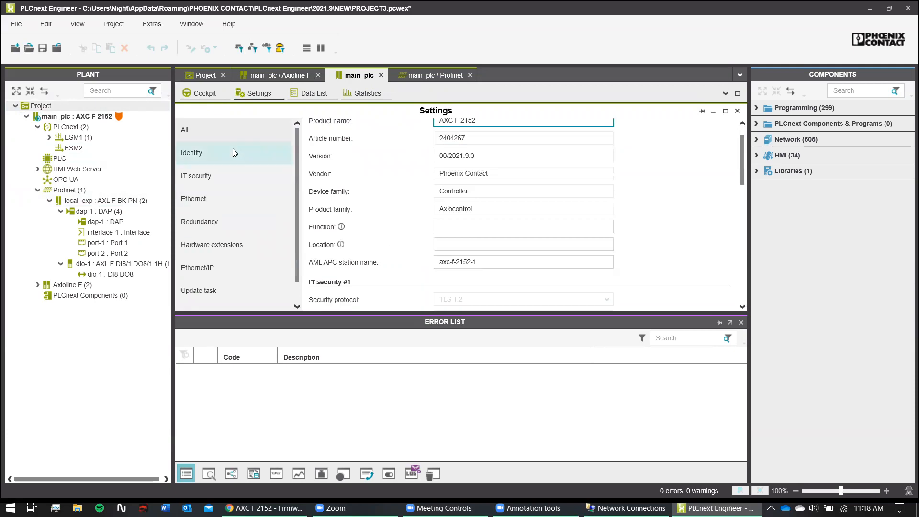
left_click(253, 205)
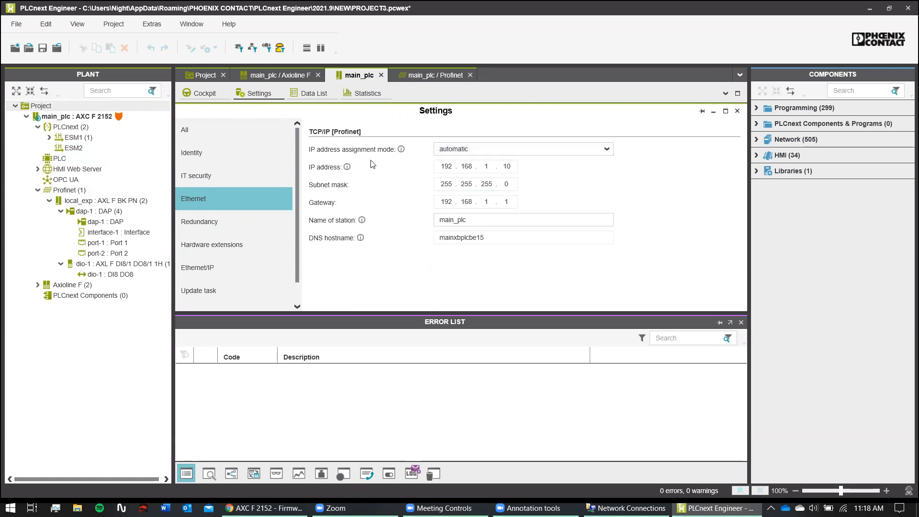
mouse_move(402, 149)
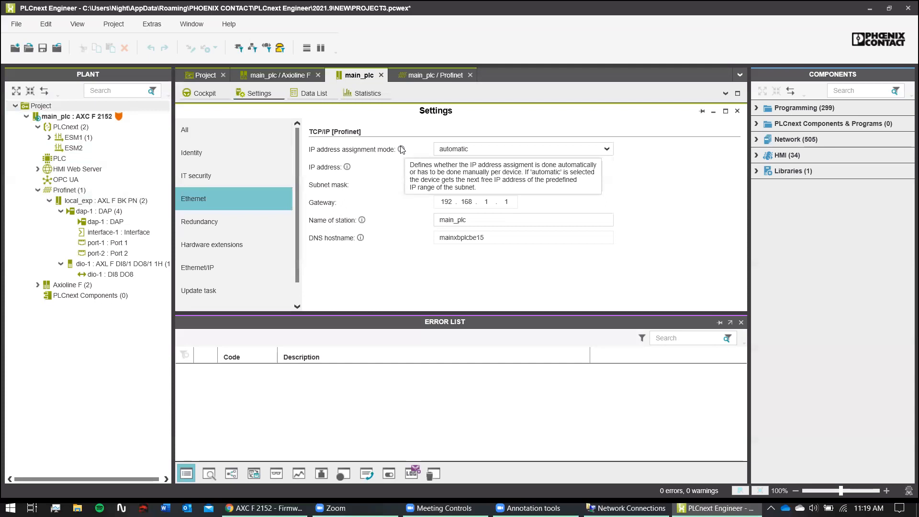
left_click(496, 147)
left_click(496, 146)
left_click(496, 146)
left_click(479, 172)
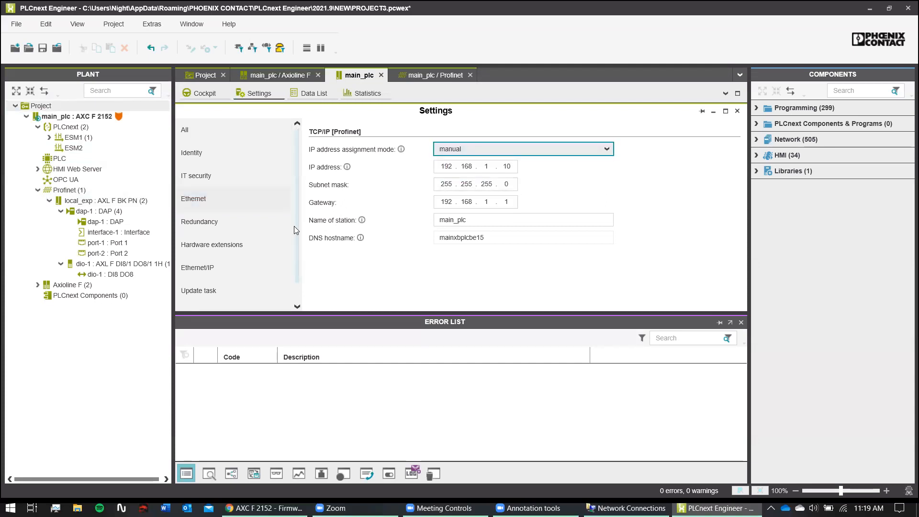
- Review Redundancy, Hardware extensions and Ethernet/IP, leaving redundancy, Interbus and extension module as None
left_click(242, 232)
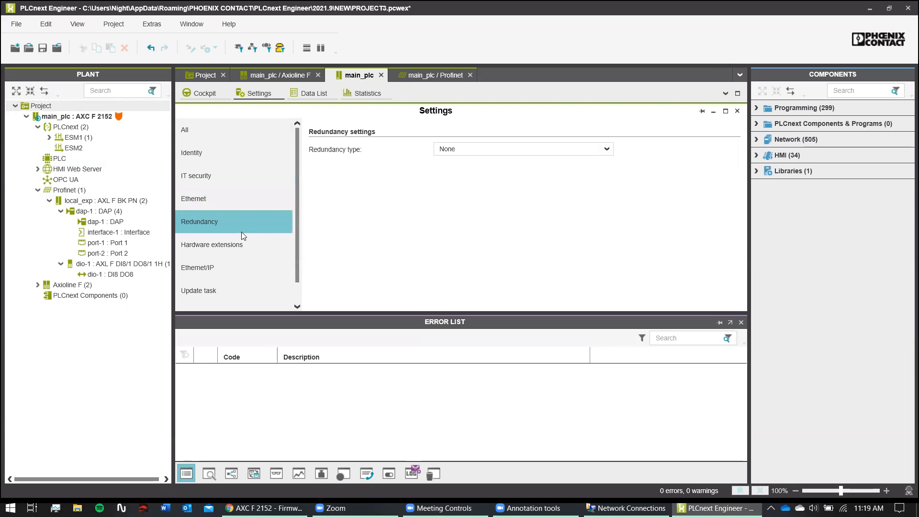
left_click(449, 154)
left_click(450, 161)
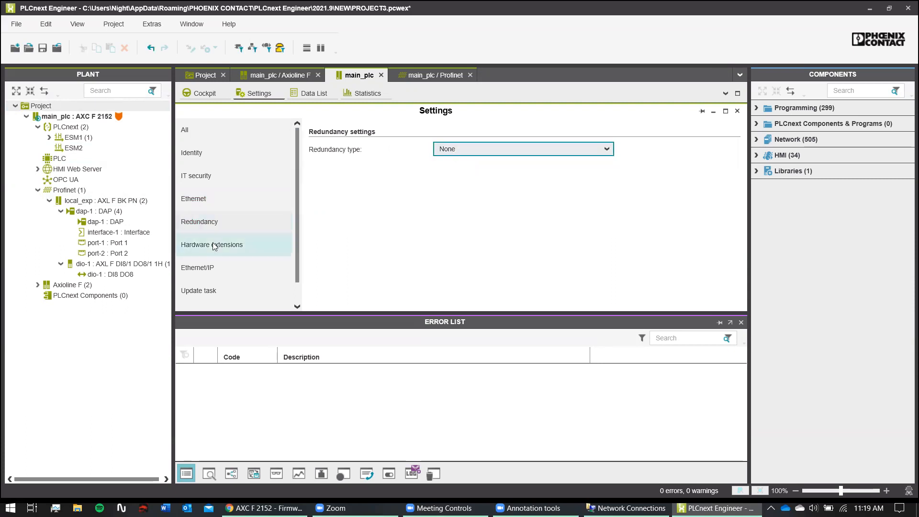
left_click(222, 245)
left_click(470, 150)
left_click(470, 150)
left_click(467, 169)
left_click(468, 171)
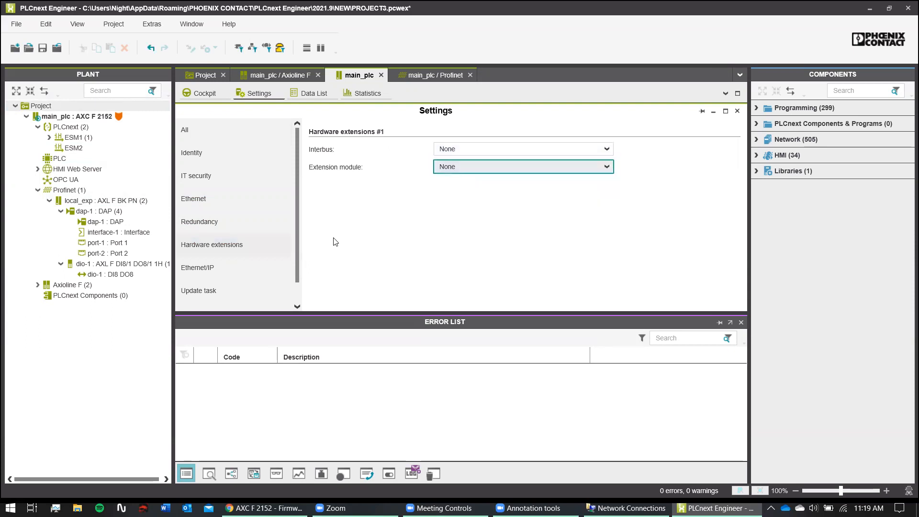
left_click(198, 269)
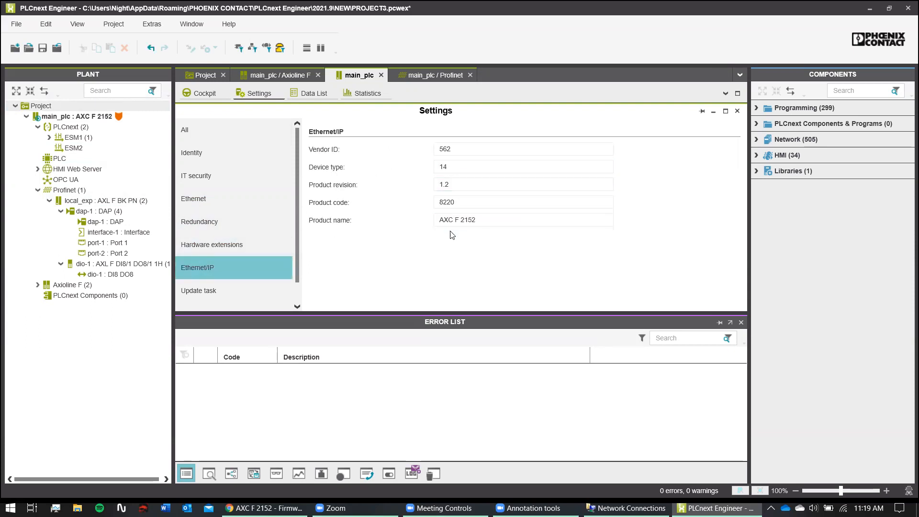
- Assign the Cyclic100 update task to the ESM system variables
left_click(227, 290)
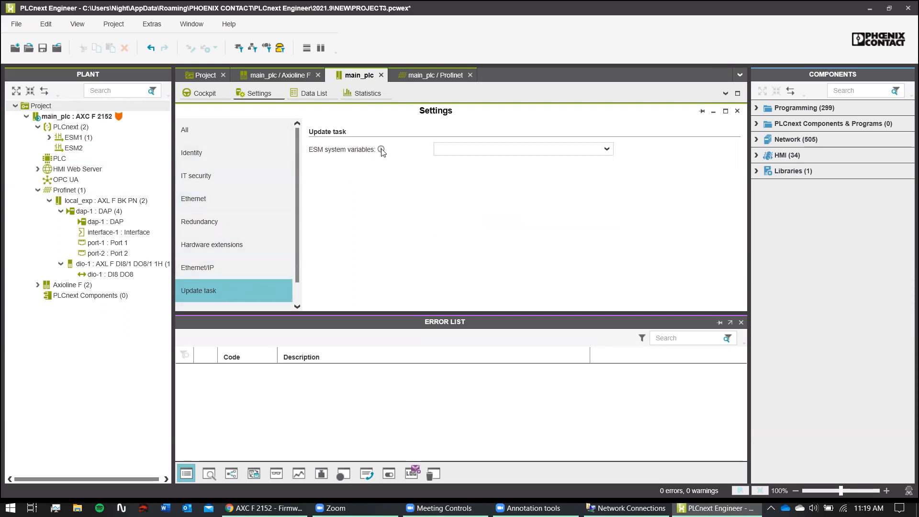
left_click(492, 153)
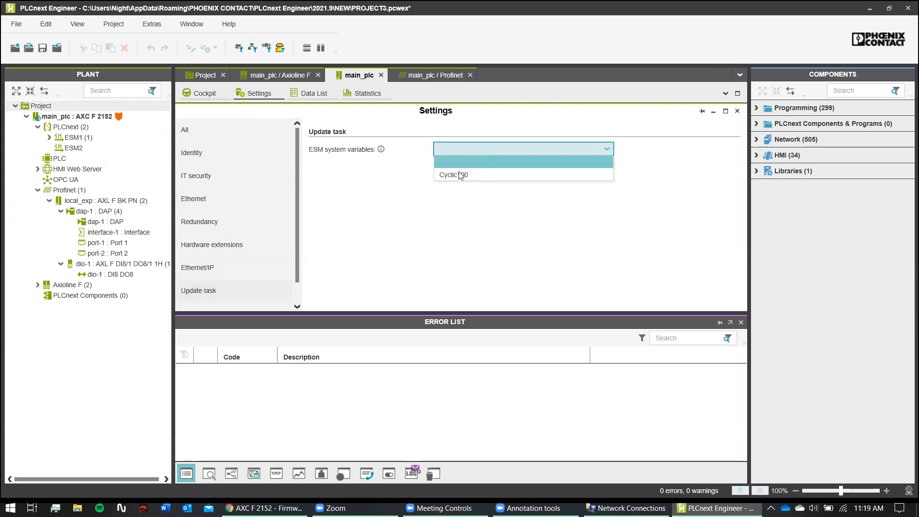
left_click(451, 175)
left_click(215, 159)
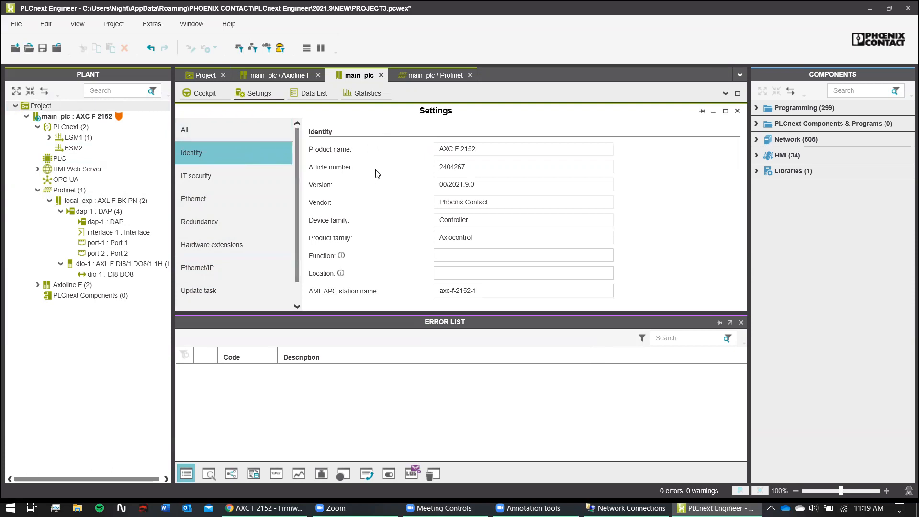
- Enter Function MainControl and Location Local in the controller's settings
left_click(193, 134)
left_click(491, 226)
scroll(491, 226, "down", 3)
scroll(478, 216, "up", 2)
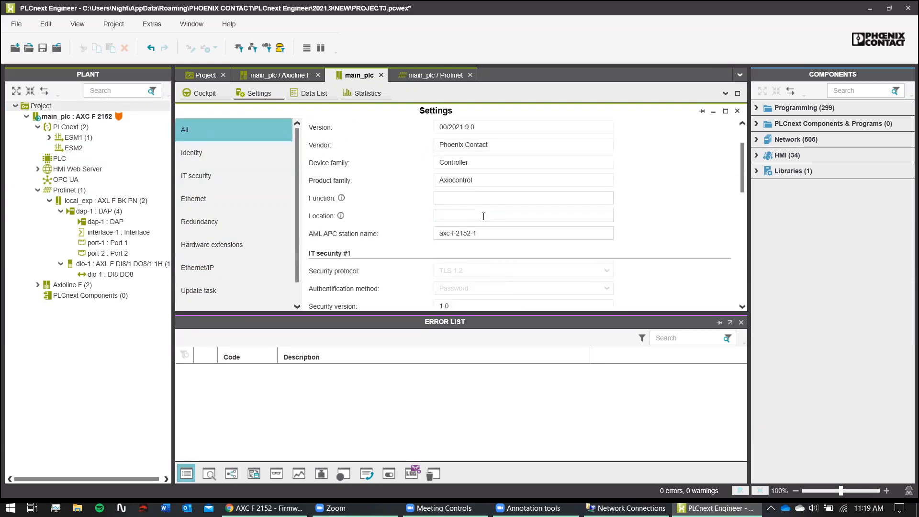
scroll(531, 208, "up", 1)
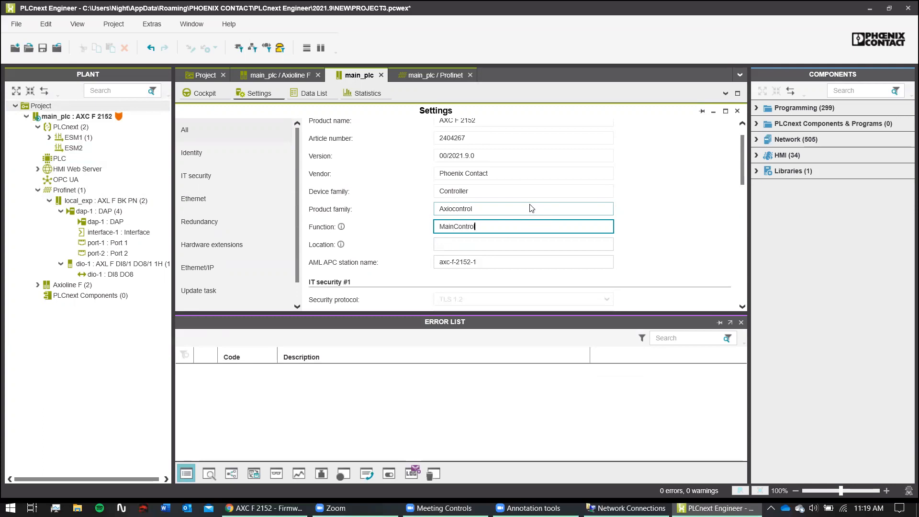
left_click(548, 244)
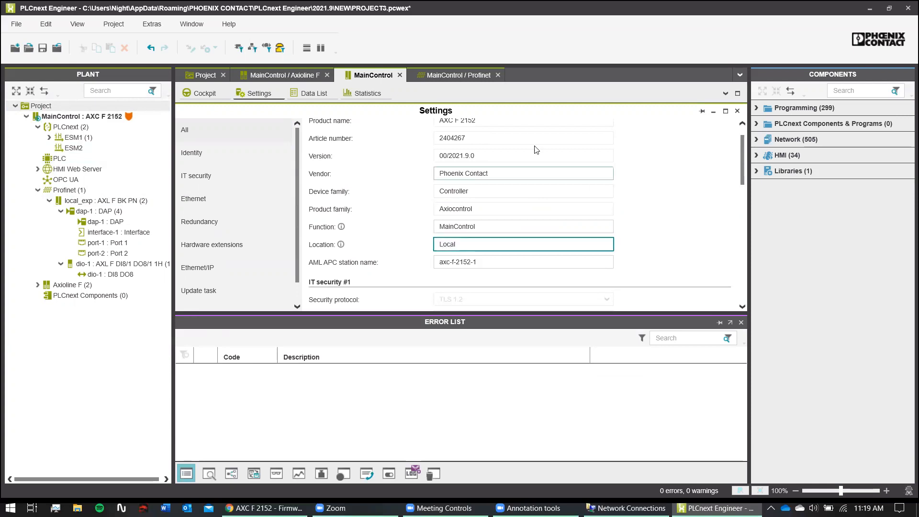
left_click(606, 191)
- Review the remaining settings sections and the Data List, then return to the Cockpit
scroll(621, 211, "down", 2)
scroll(565, 210, "down", 4)
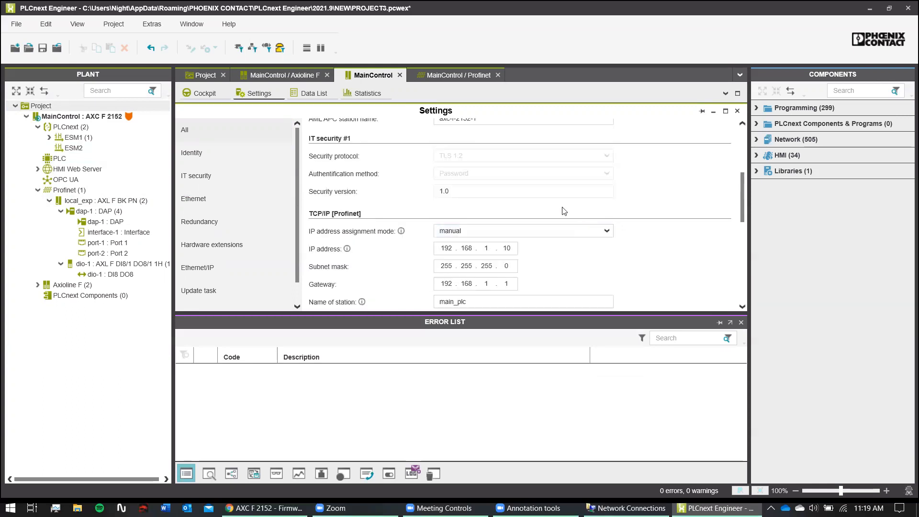
scroll(550, 207, "down", 6)
scroll(549, 207, "down", 5)
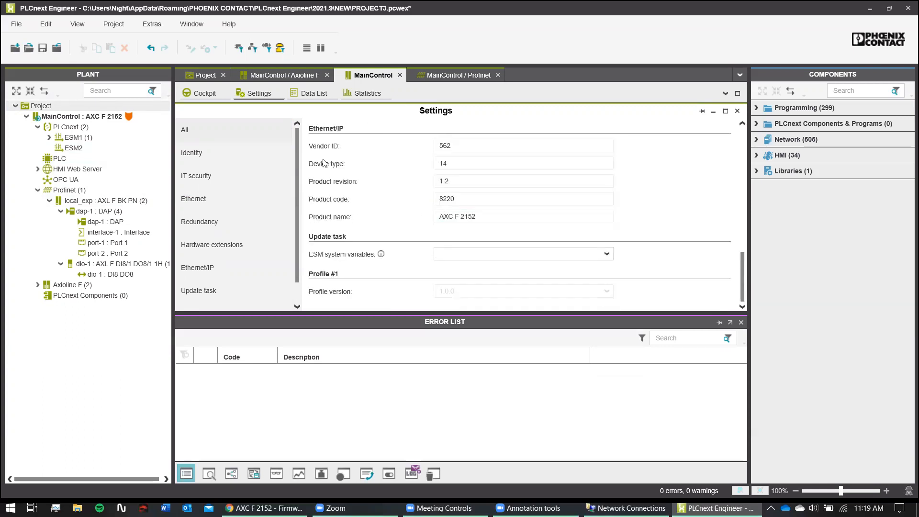
left_click(307, 94)
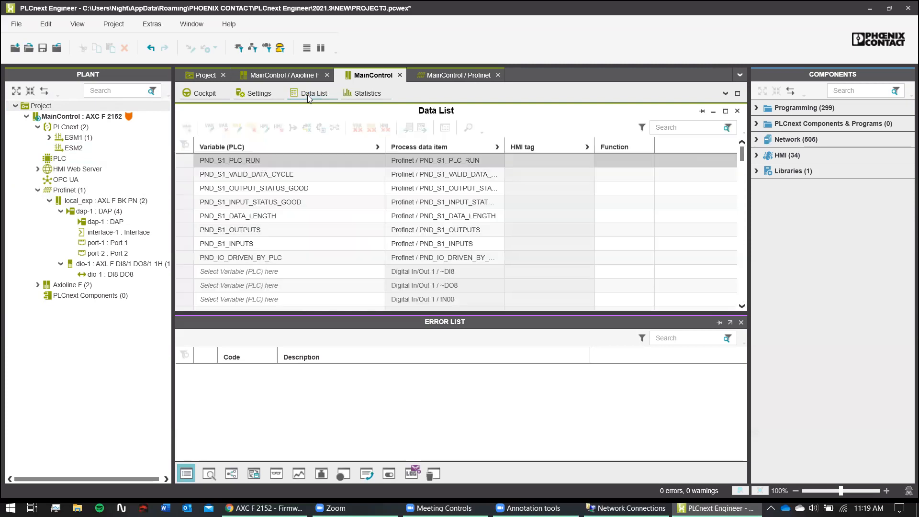
left_click(208, 93)
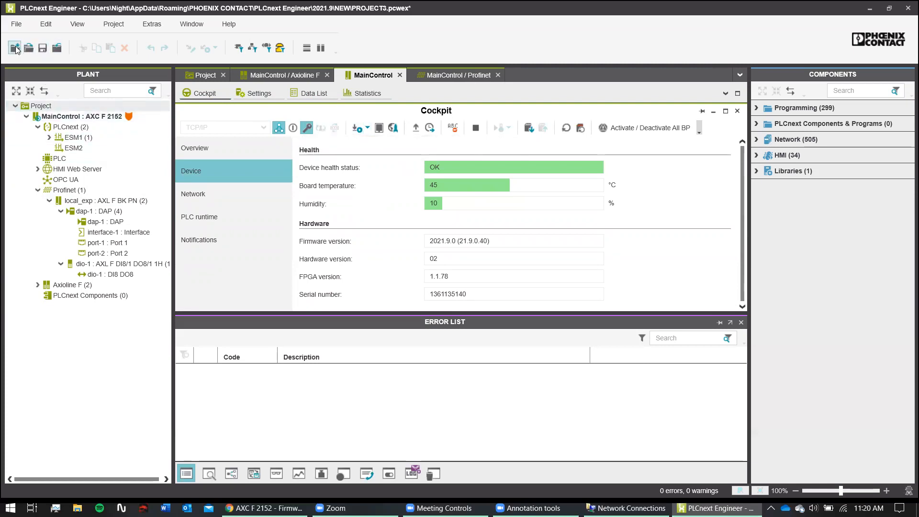
- Use File > Save Project As to store the project as PROJECT3.pcwex in Projects
left_click(16, 24)
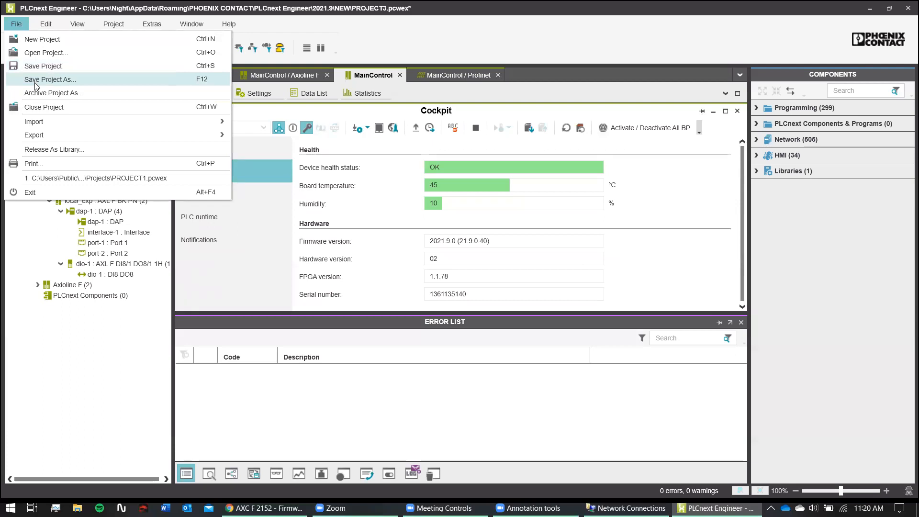
left_click(75, 78)
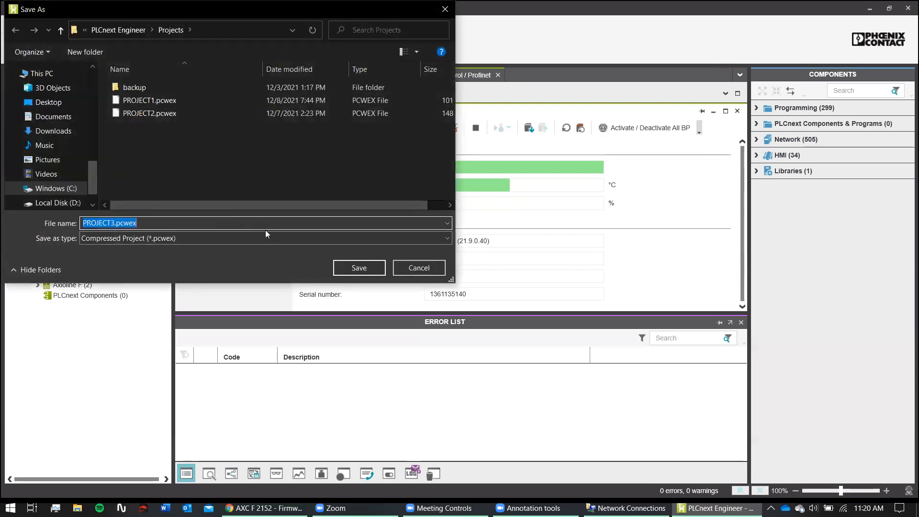
left_click(364, 266)
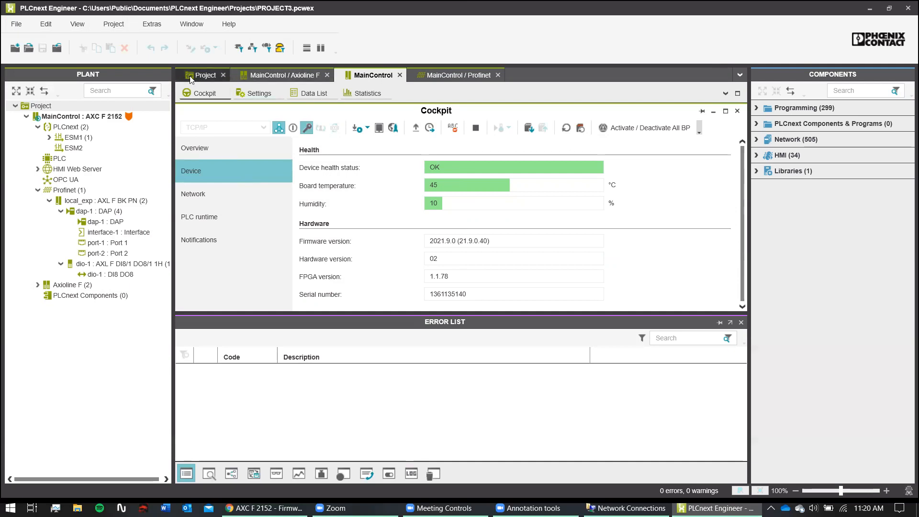
left_click(205, 95)
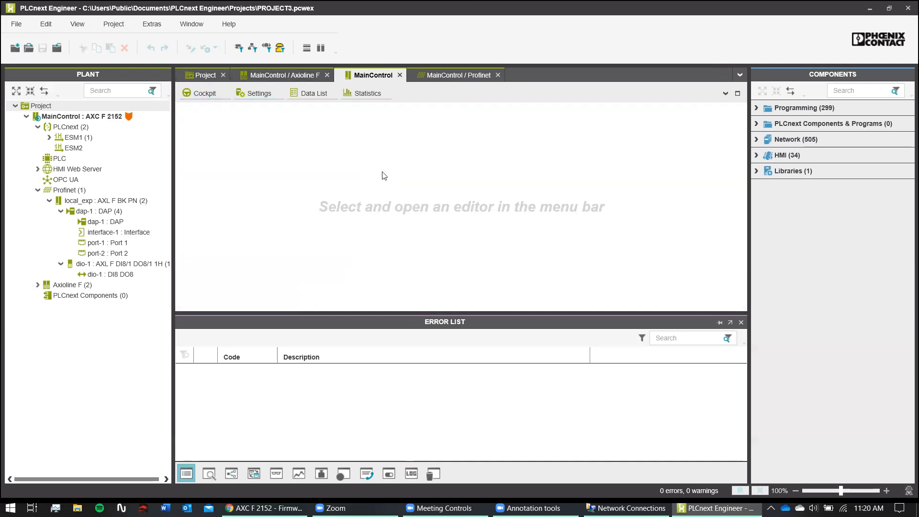
left_click(201, 94)
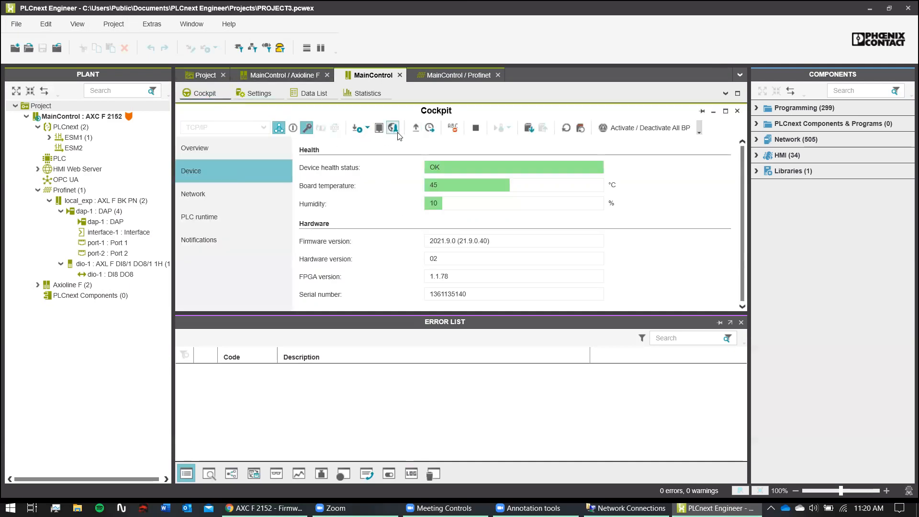
left_click(357, 130)
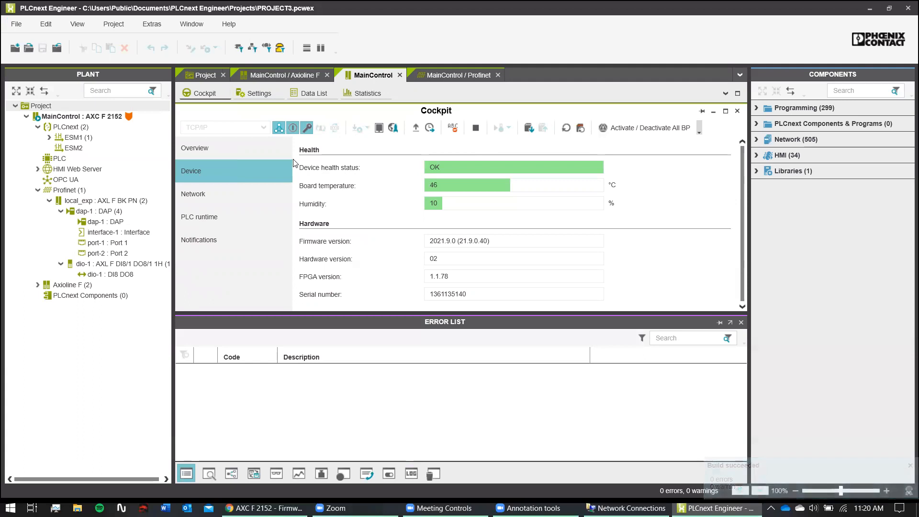
left_click(228, 157)
scroll(334, 196, "down", 2)
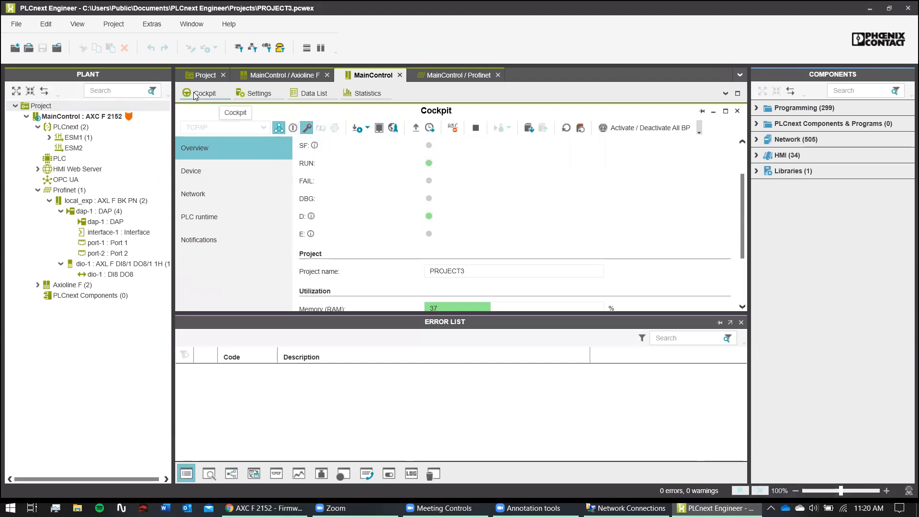
right_click(41, 116)
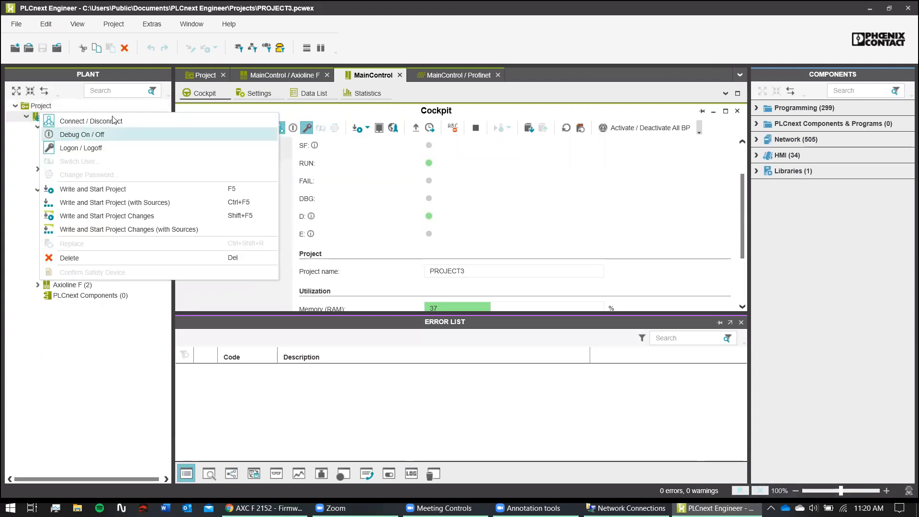
left_click(438, 195)
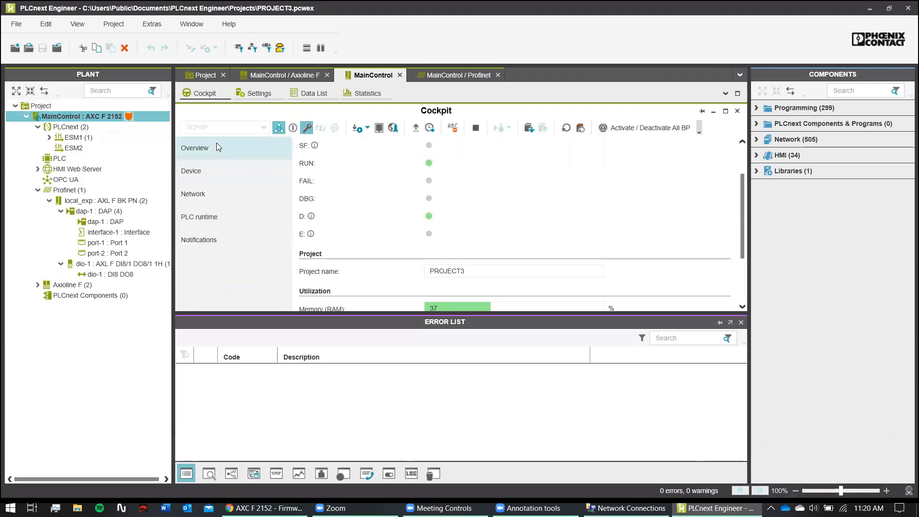
left_click(489, 272)
left_click_drag(489, 271, 426, 272)
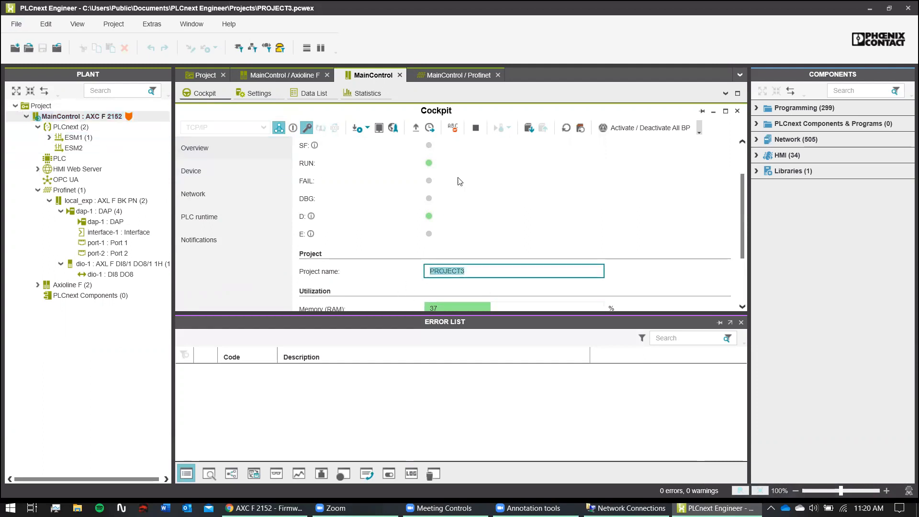
left_click(481, 270)
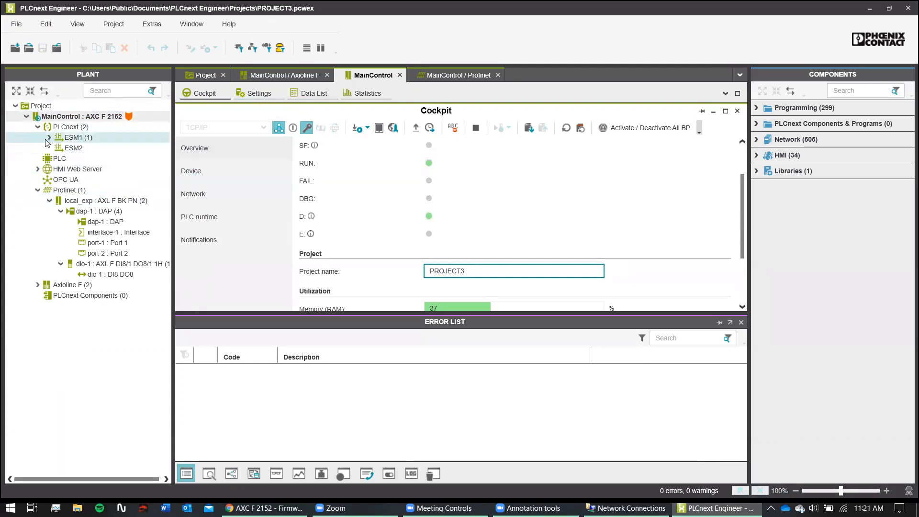
- Open the PLCnext Tasks and Events view and review the ESM1 Cyclic100 task settings
left_click(68, 128)
double_click(68, 128)
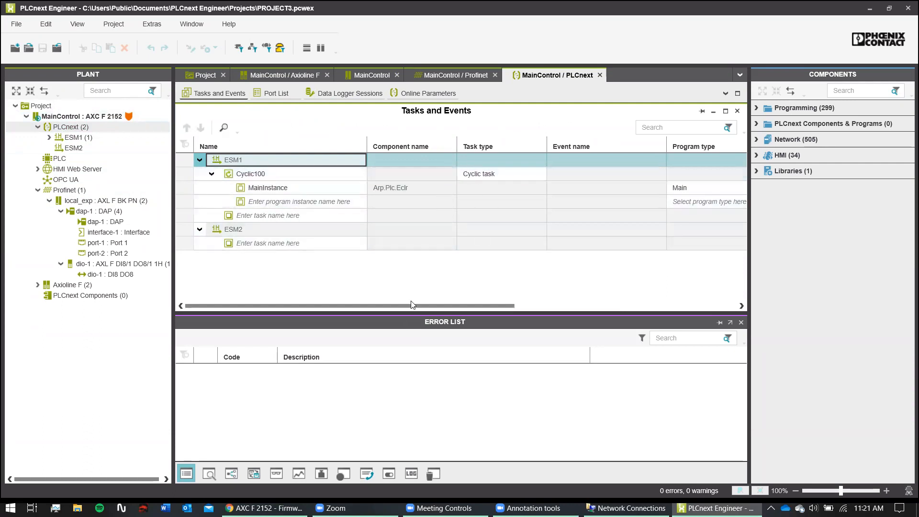
left_click_drag(412, 306, 622, 258)
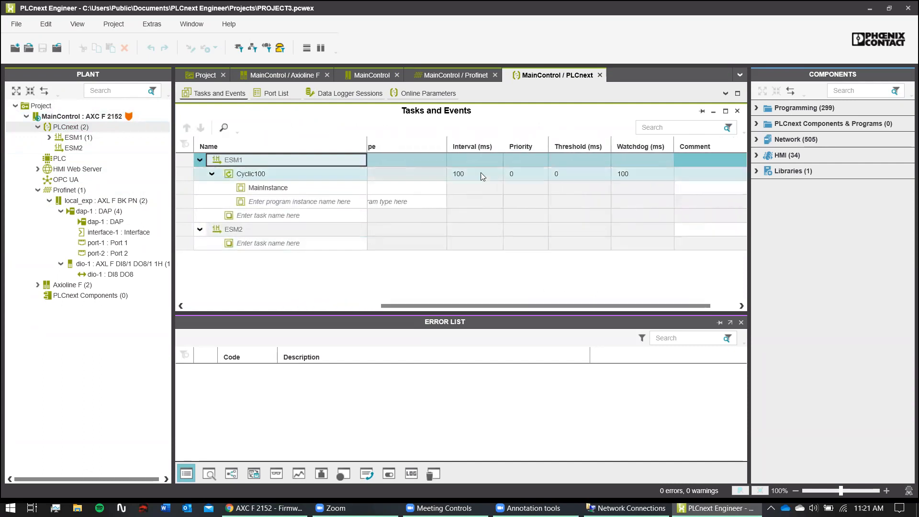
left_click_drag(610, 308, 661, 294)
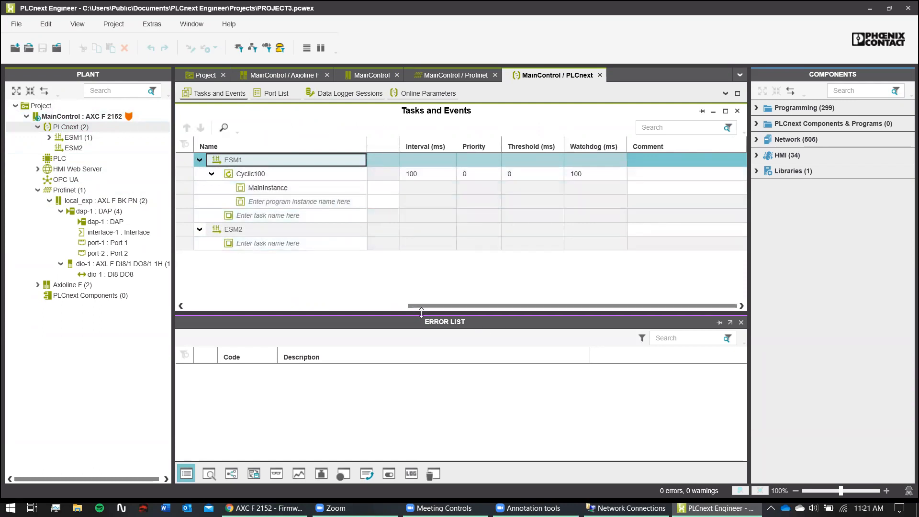
left_click_drag(431, 306, 181, 290)
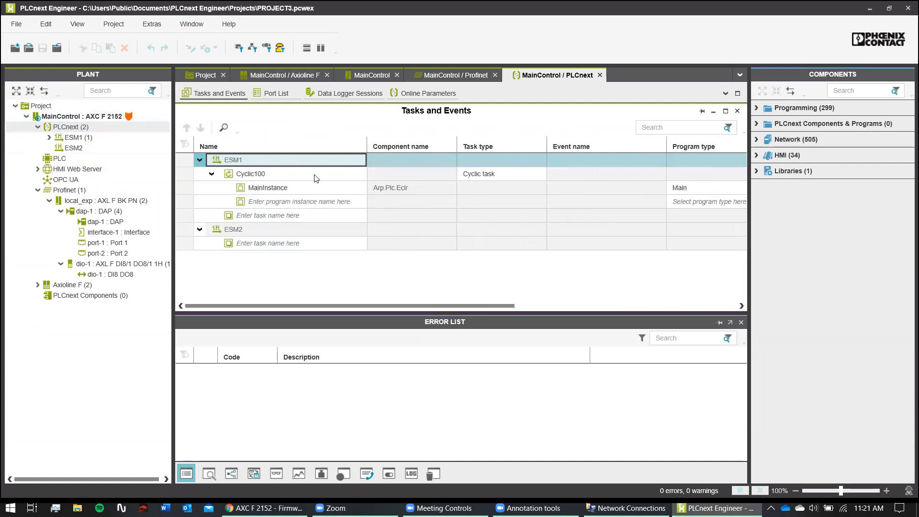
- Open the Main program from Components > Programming > Local > Programs
left_click(758, 108)
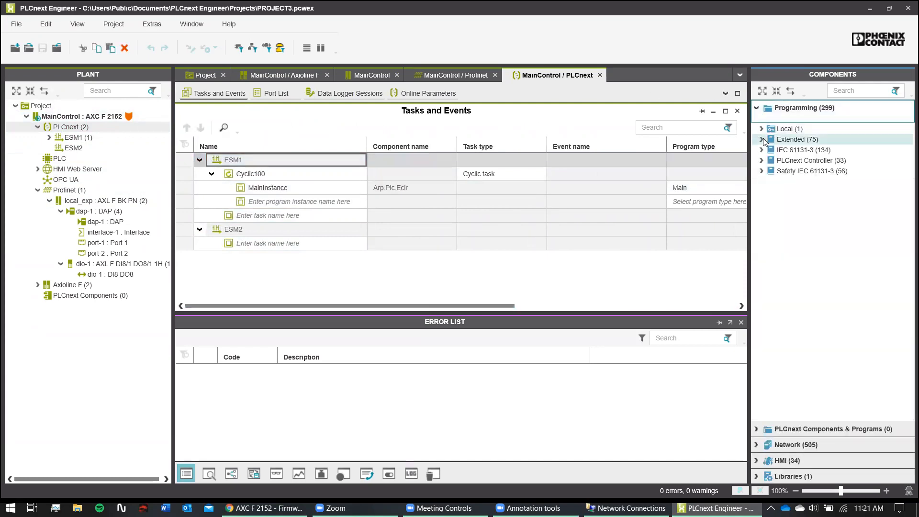
left_click(761, 128)
left_click(773, 160)
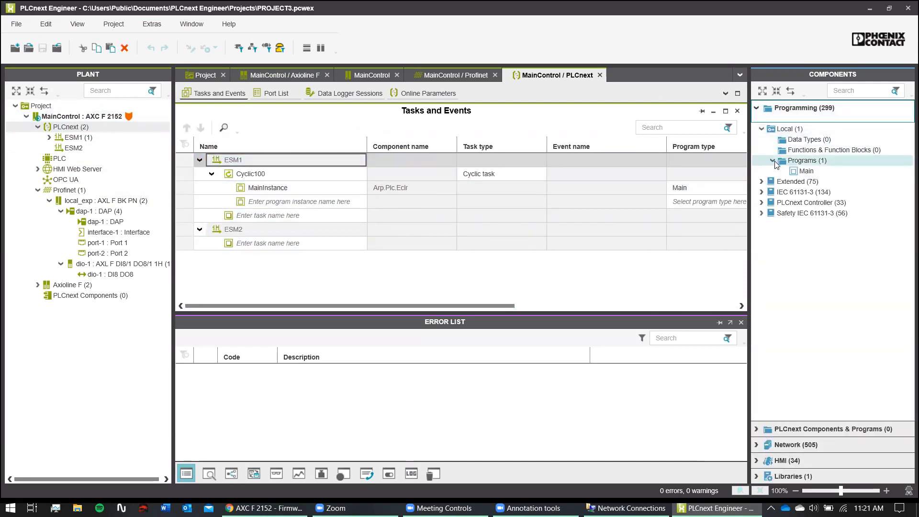
left_click(805, 172)
double_click(803, 171)
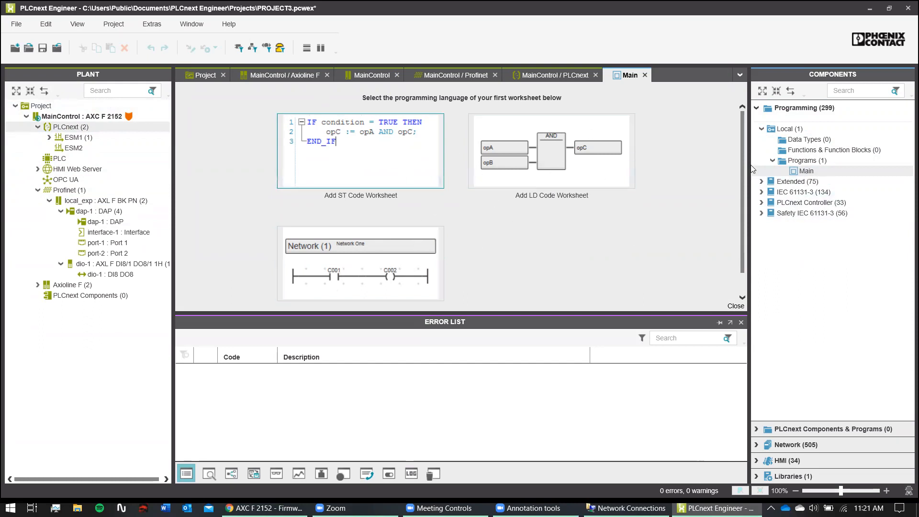
left_click(761, 181)
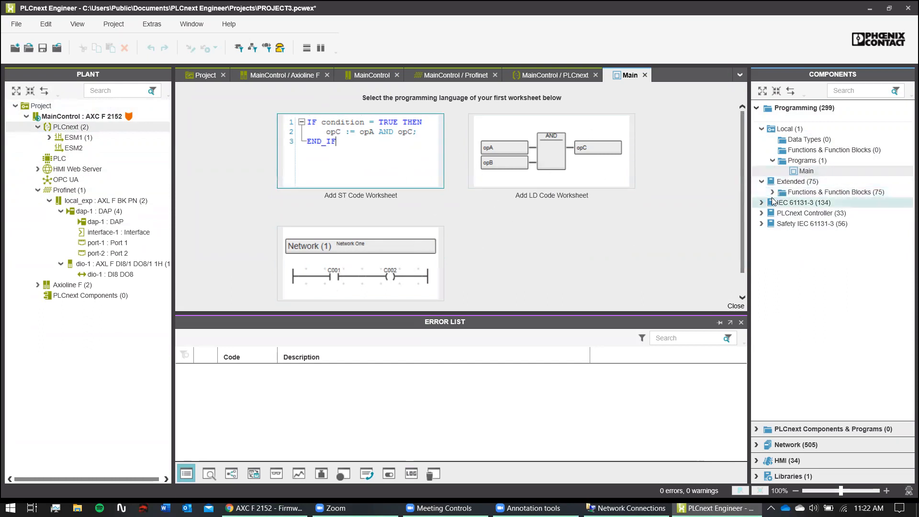
left_click(764, 202)
left_click(762, 203)
left_click(773, 213)
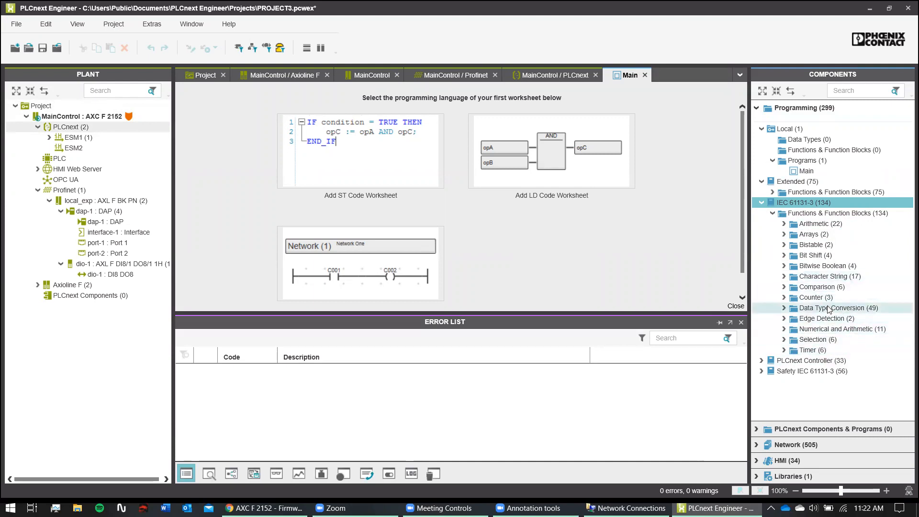
left_click(772, 211)
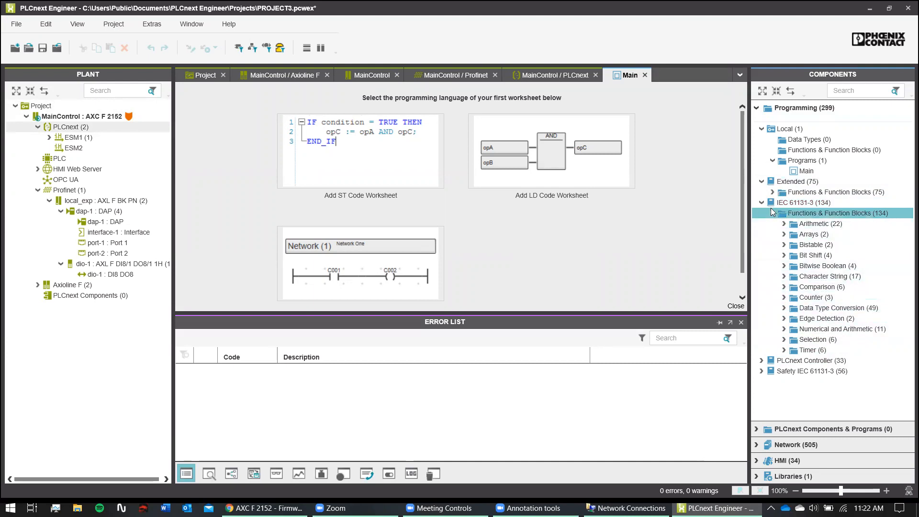
left_click(772, 213)
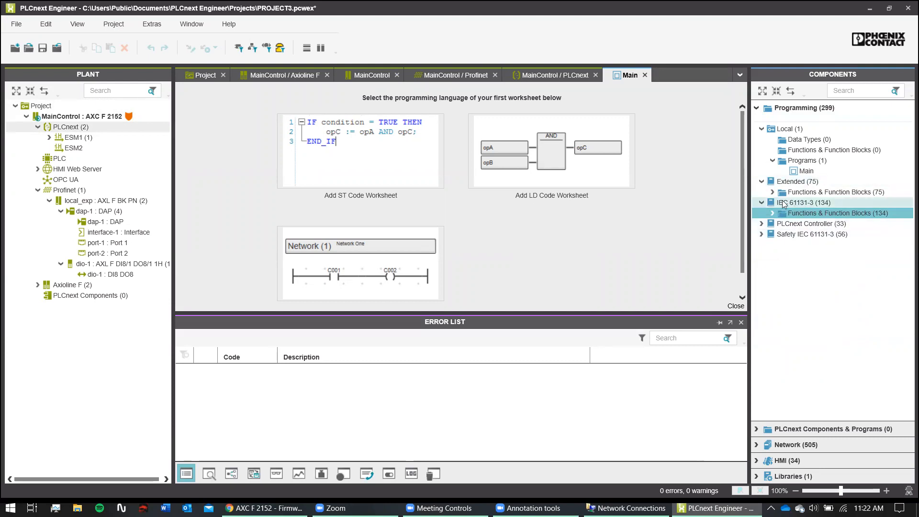
left_click(772, 192)
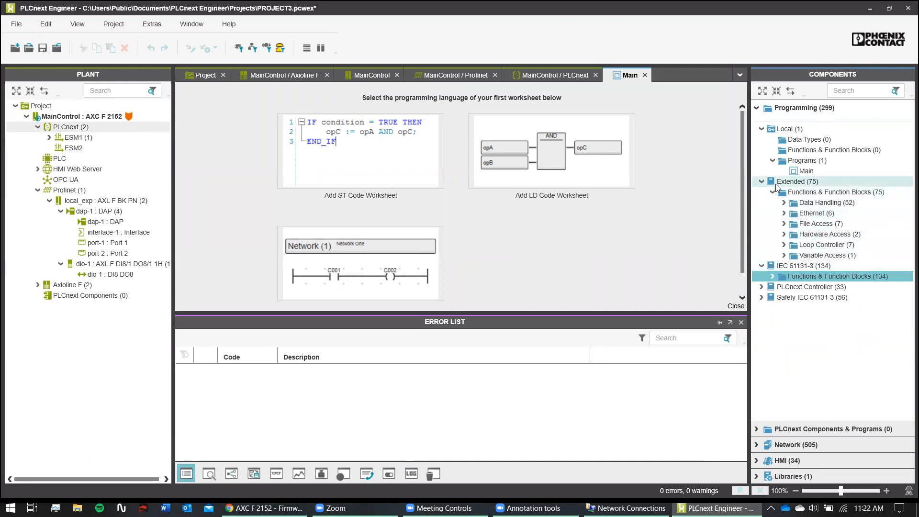
left_click(762, 182)
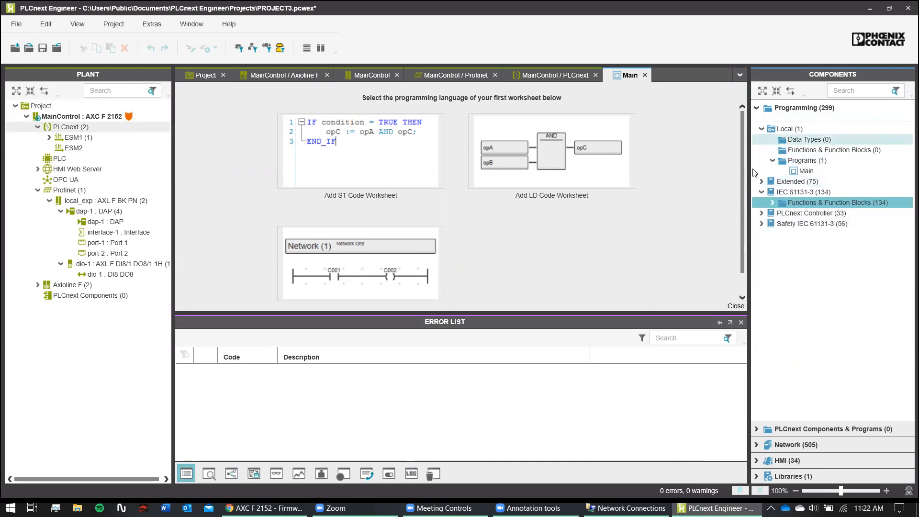
left_click(762, 214)
double_click(779, 225)
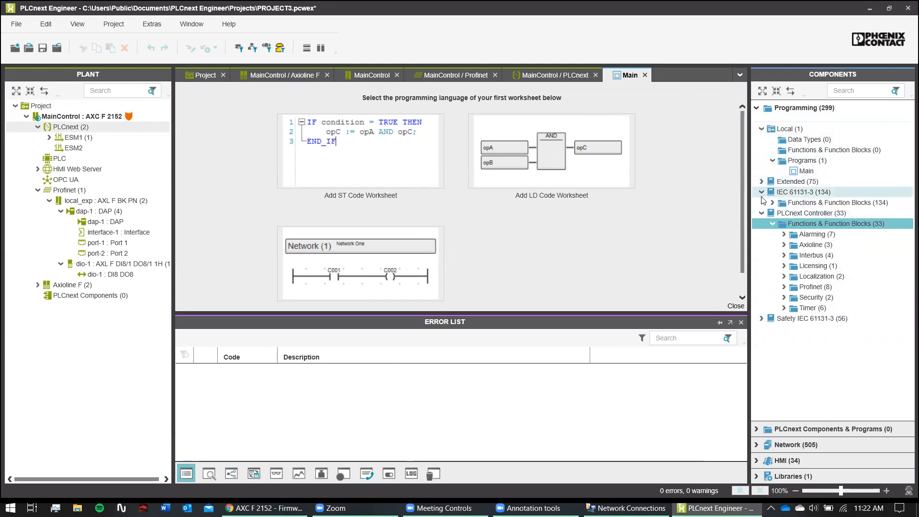
left_click(761, 213)
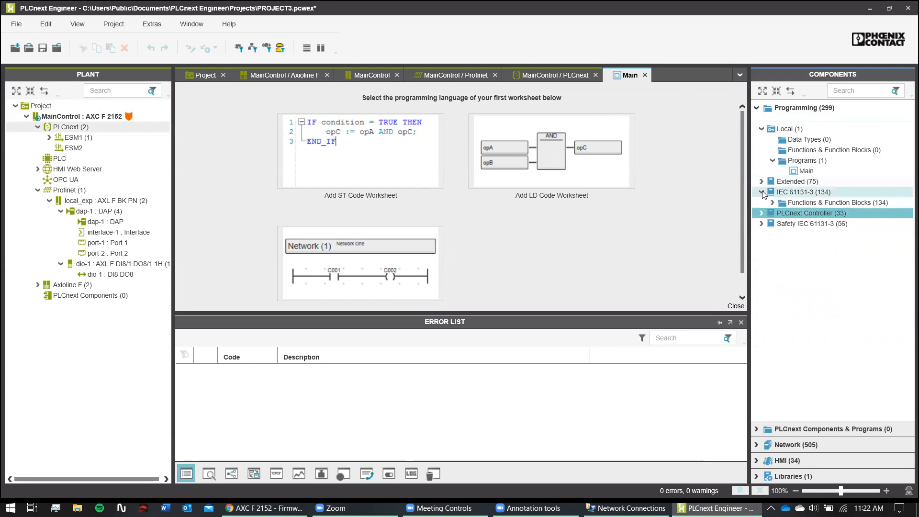
left_click(762, 192)
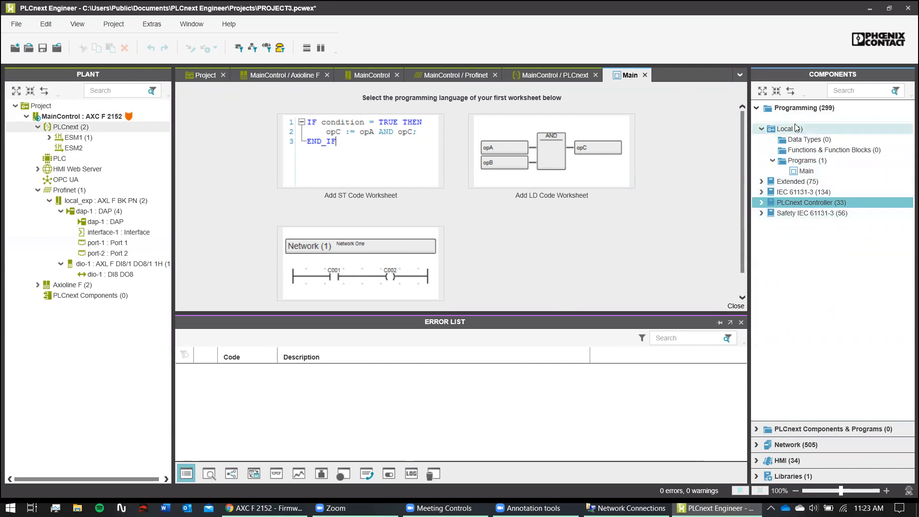
- Show the IP Subnet list: main_plc at 192.168.1.10 and local_exp at 192.168.1.11
left_click(765, 113)
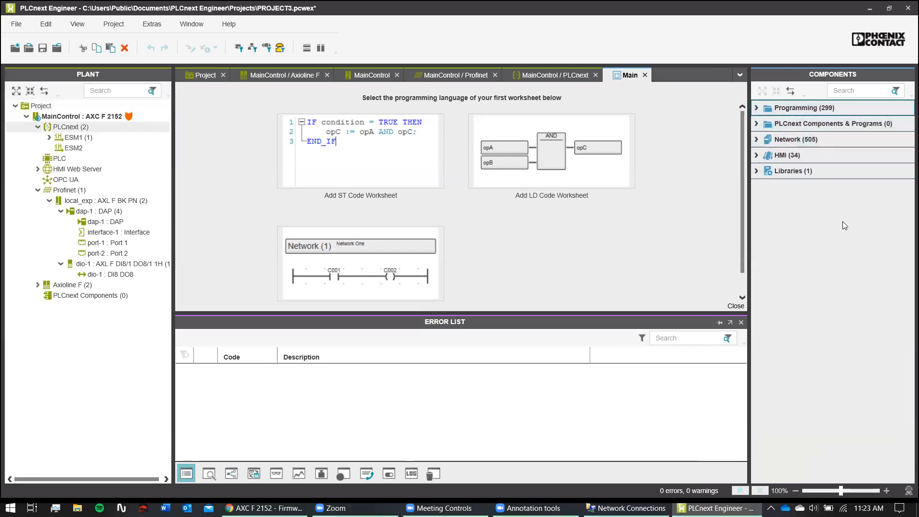
left_click(756, 140)
left_click(756, 139)
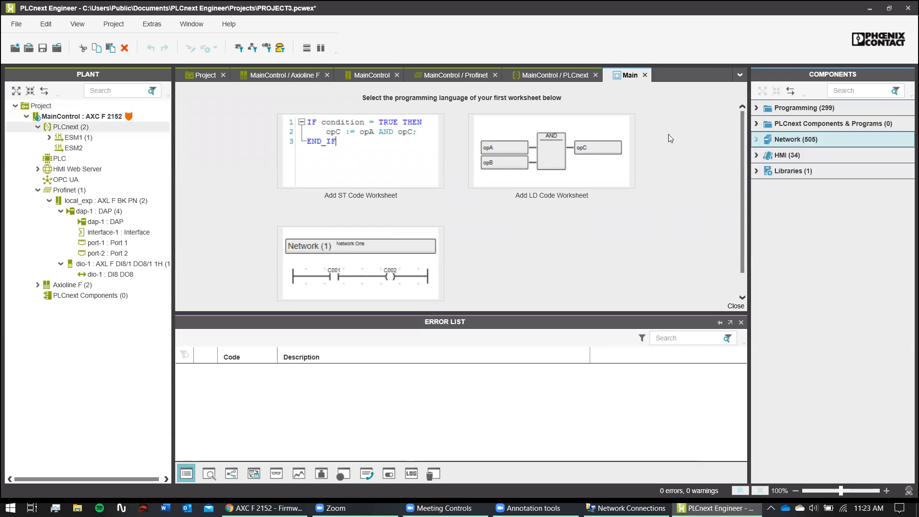
left_click(199, 78)
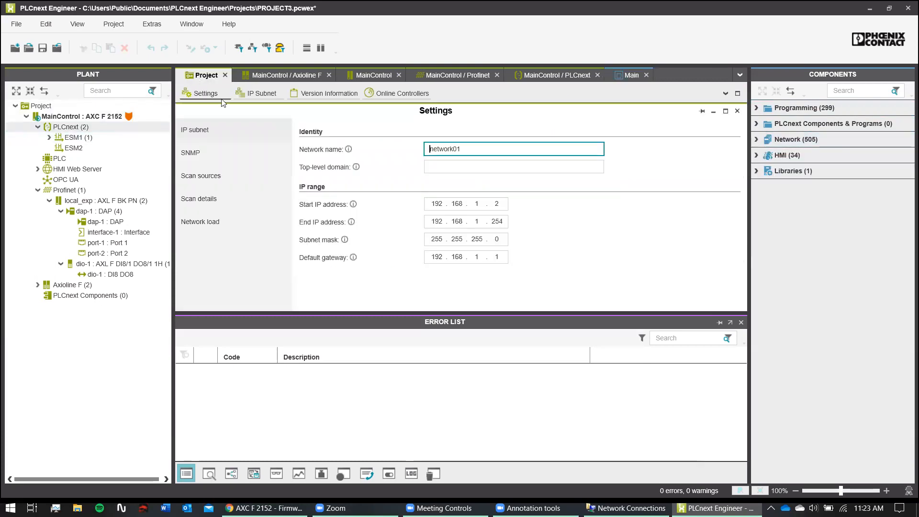
left_click(262, 96)
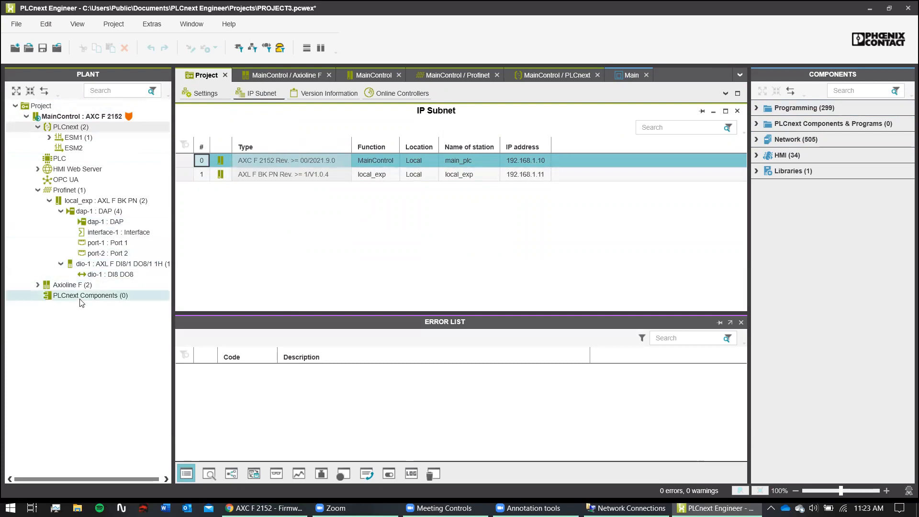
- Expand Axioline F and open Digital In/Out 1 parameters (location A2, 3 ms filter)
left_click(45, 287)
left_click(38, 285)
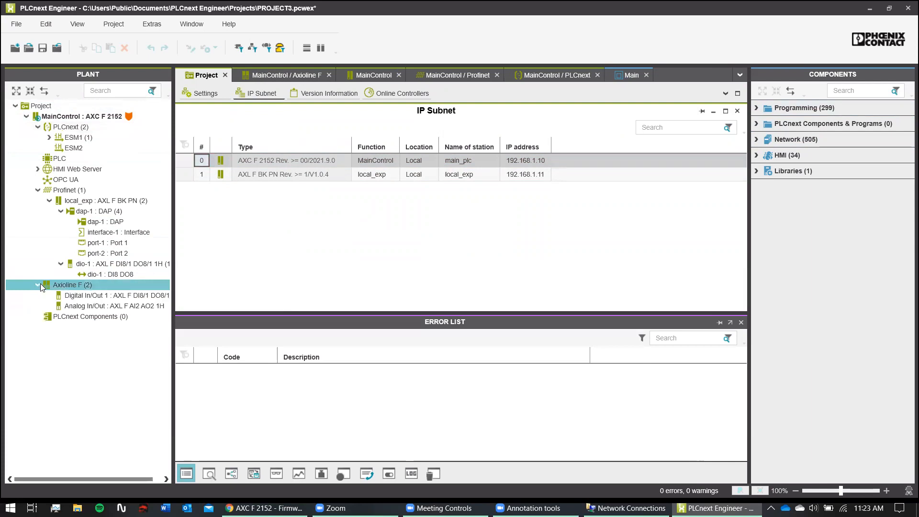
left_click(38, 285)
left_click(37, 285)
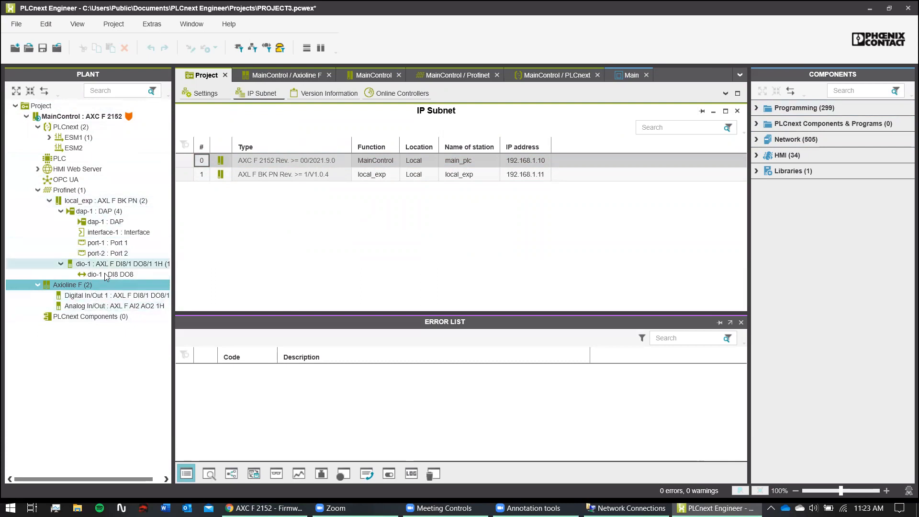
left_click(68, 296)
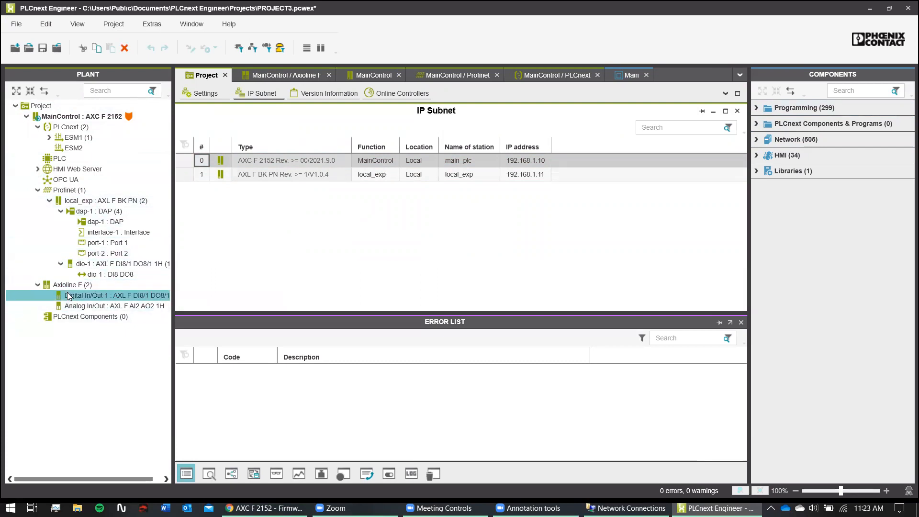
double_click(68, 295)
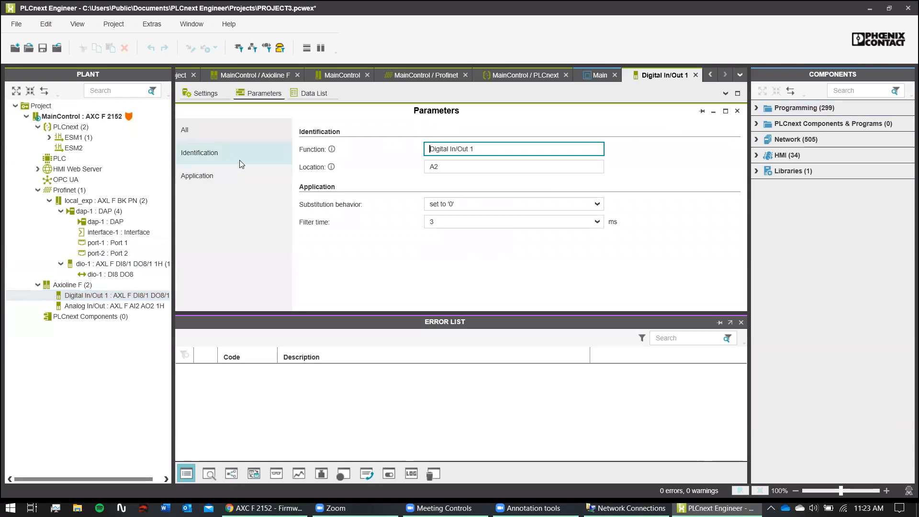
left_click(90, 277)
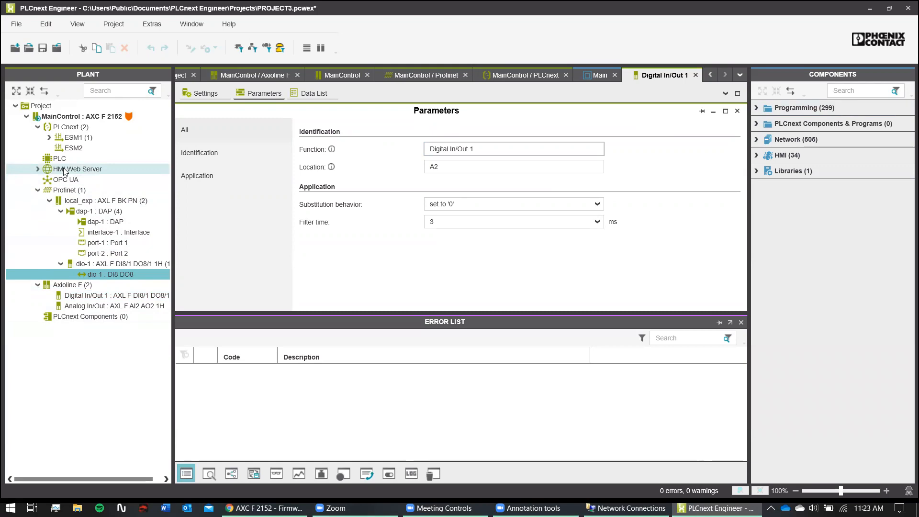
left_click(37, 169)
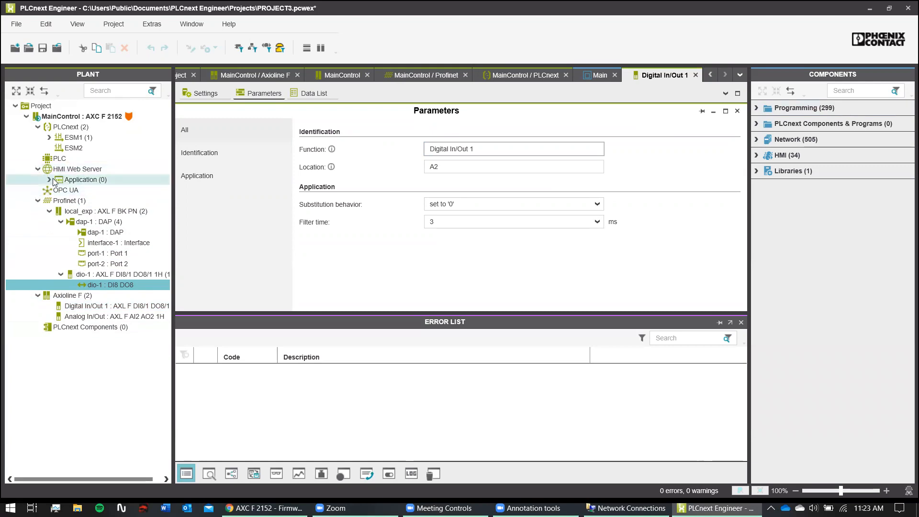
left_click(49, 179)
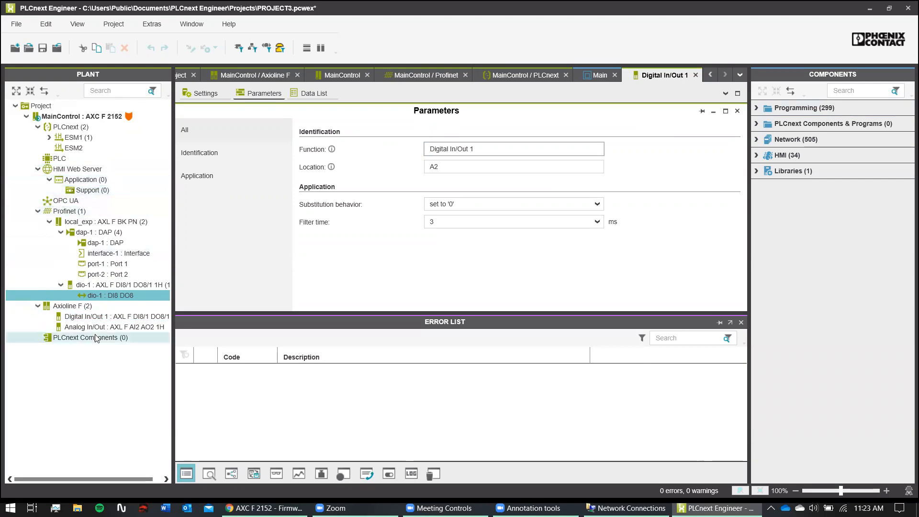
left_click(123, 338)
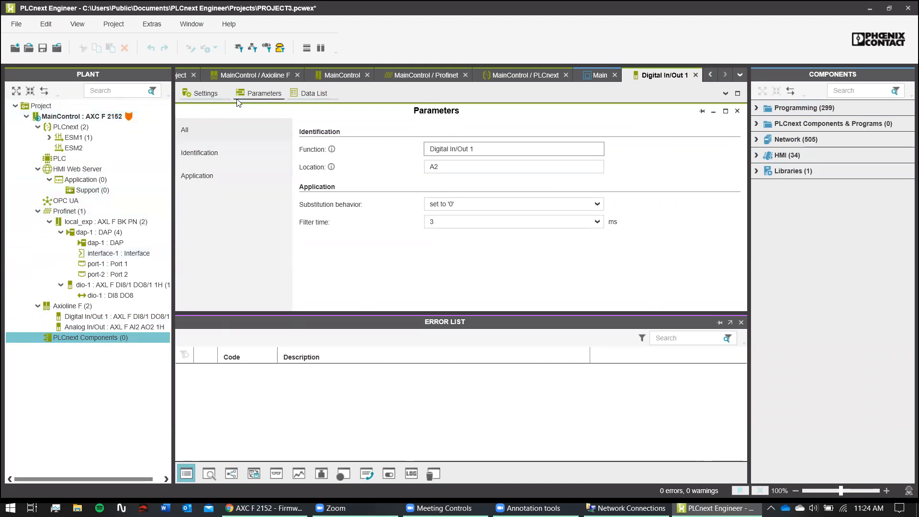
- Review the HMI Web Server's Application settings, then open OPC UA (visibility None, Direct Read)
double_click(67, 171)
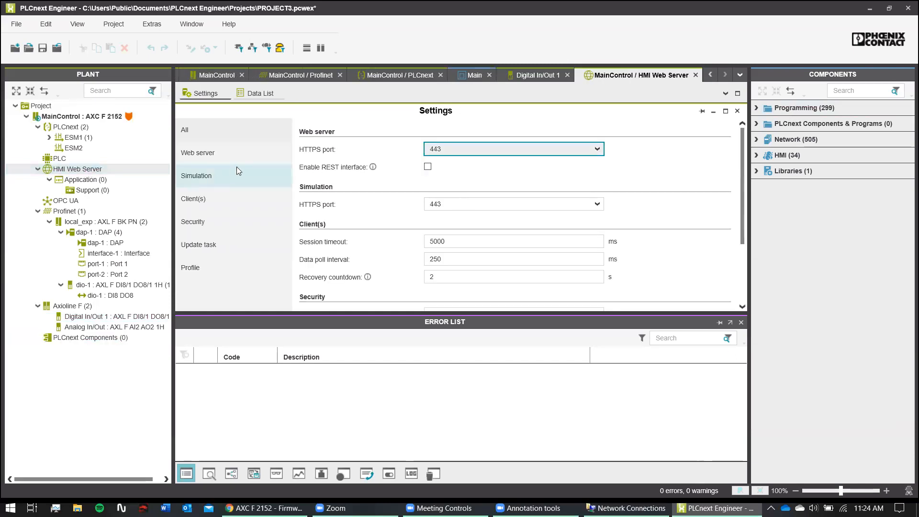
scroll(423, 262, "down", 1)
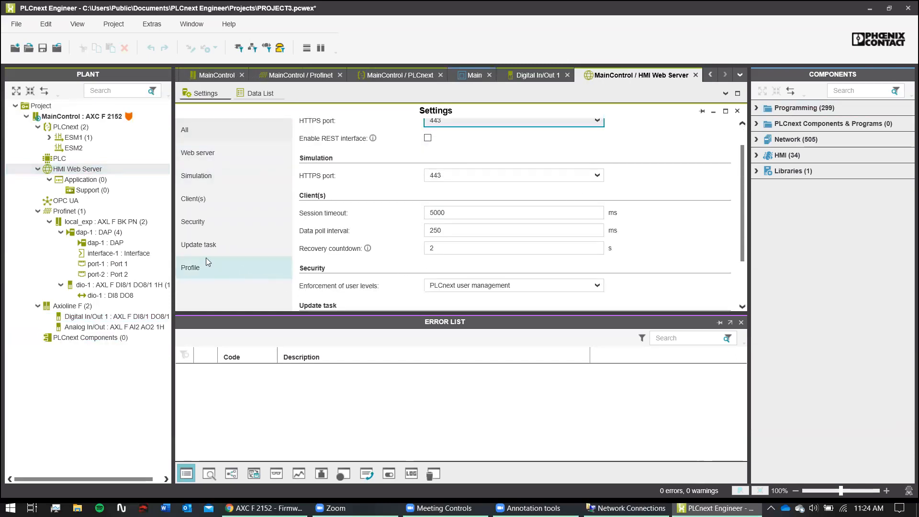
left_click(57, 181)
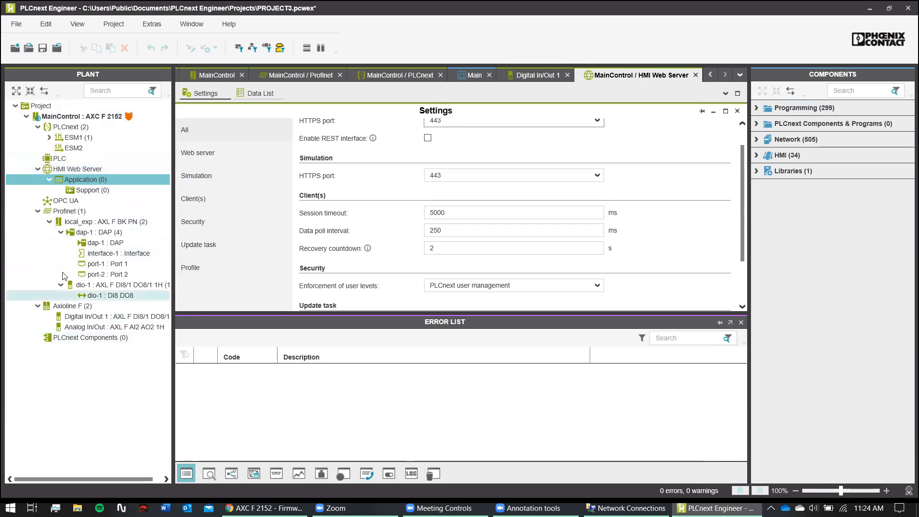
double_click(53, 205)
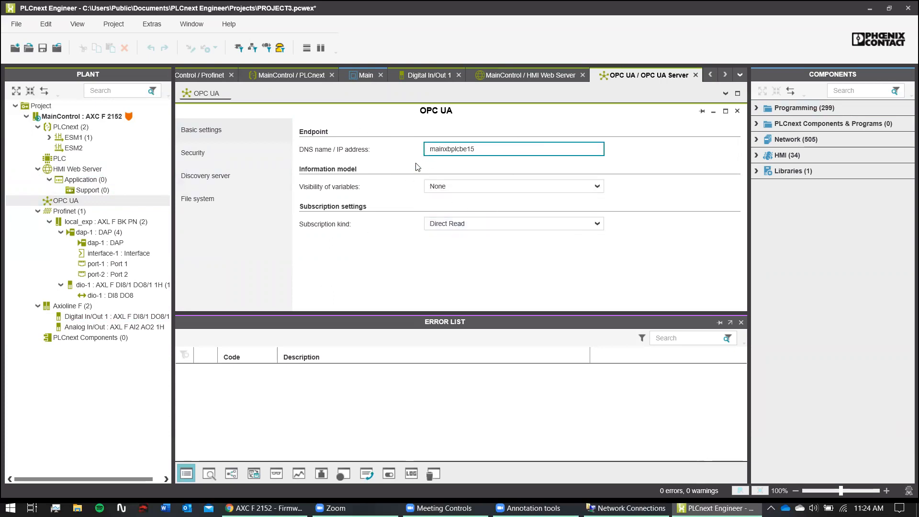
- Check the OPC UA Discovery server and Security pages, and confirm File system transfer is Disabled
left_click(227, 173)
left_click(227, 155)
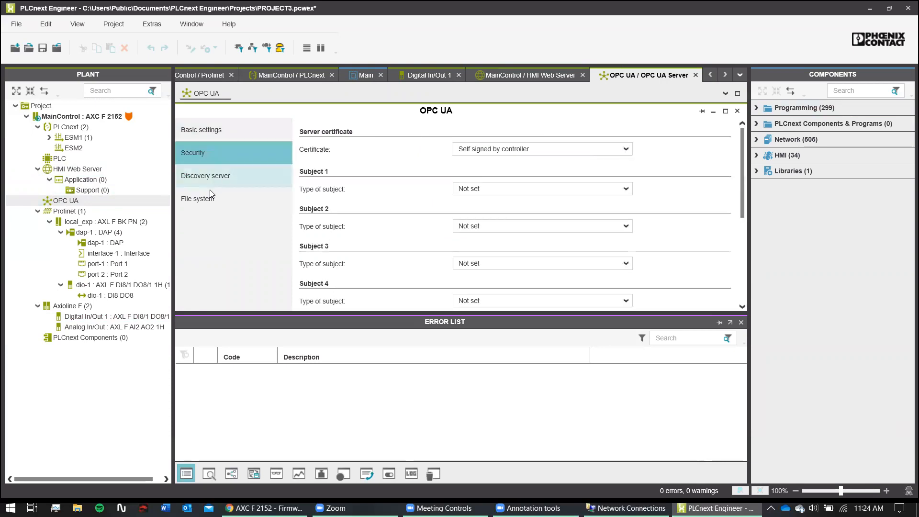
left_click(210, 190)
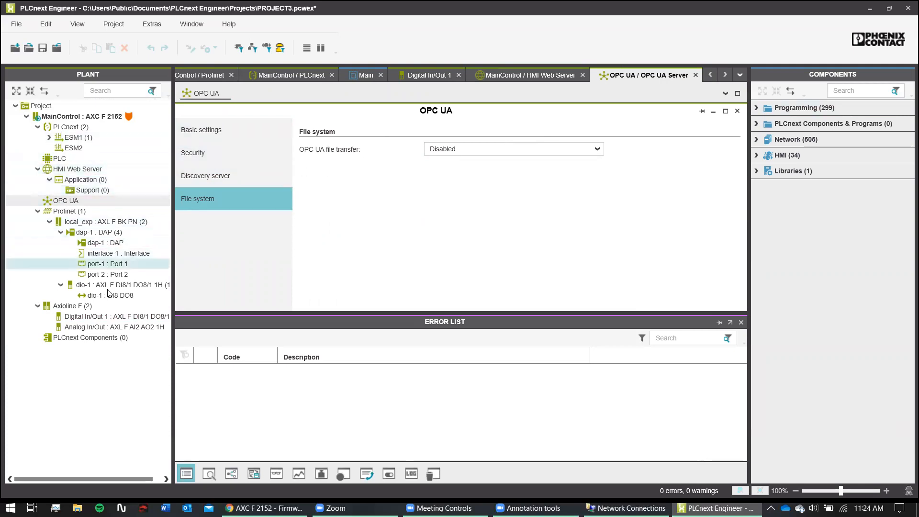
left_click(230, 24)
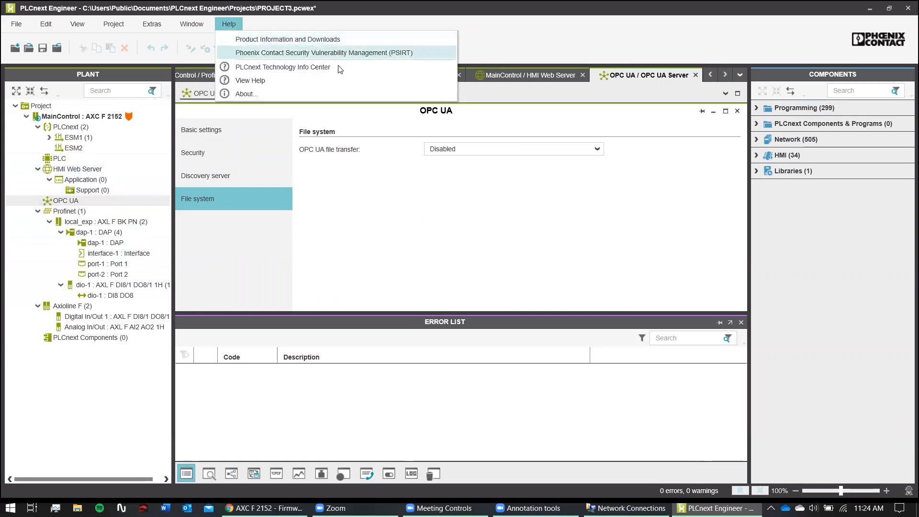
left_click(335, 82)
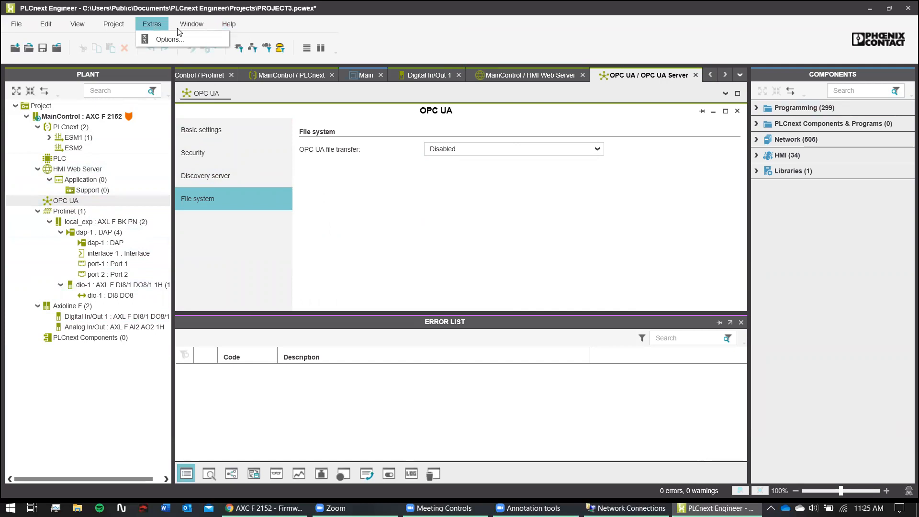
left_click(192, 25)
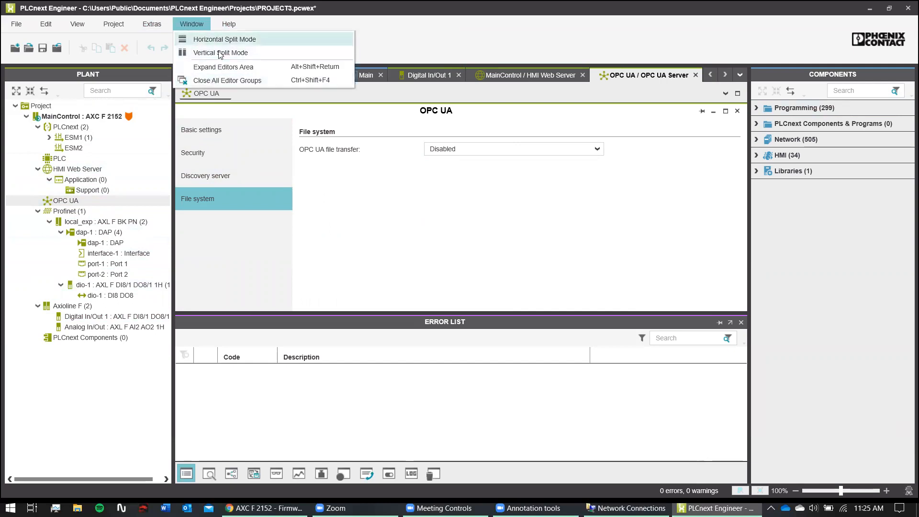
mouse_move(104, 25)
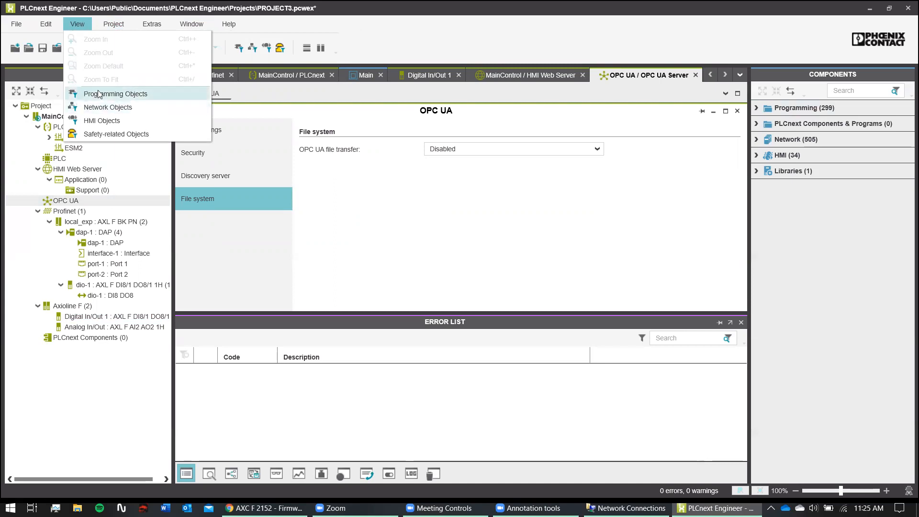
left_click(103, 107)
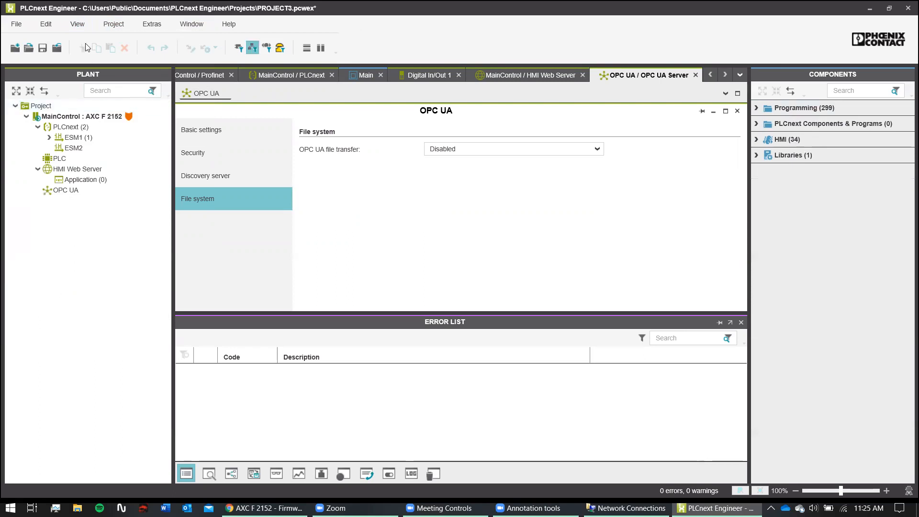
left_click(78, 25)
left_click(104, 107)
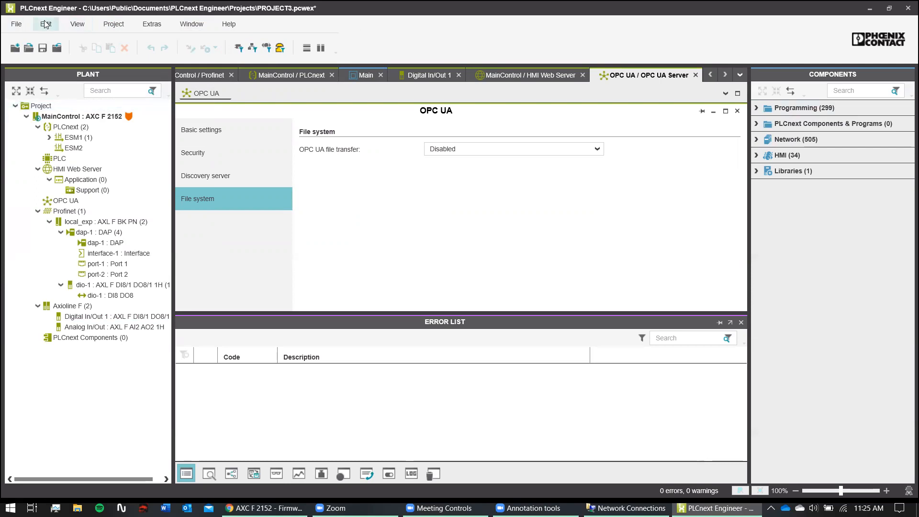
left_click(46, 24)
left_click(16, 24)
mouse_move(47, 26)
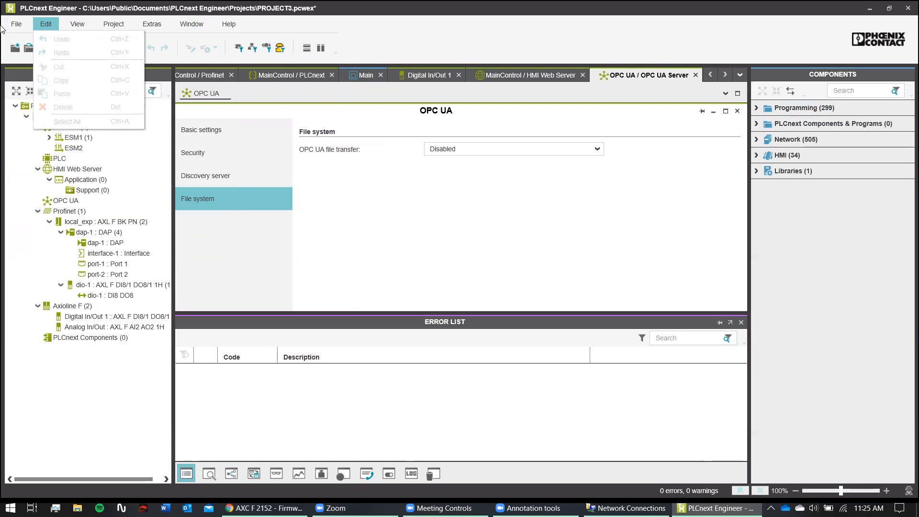
left_click(16, 24)
left_click(16, 24)
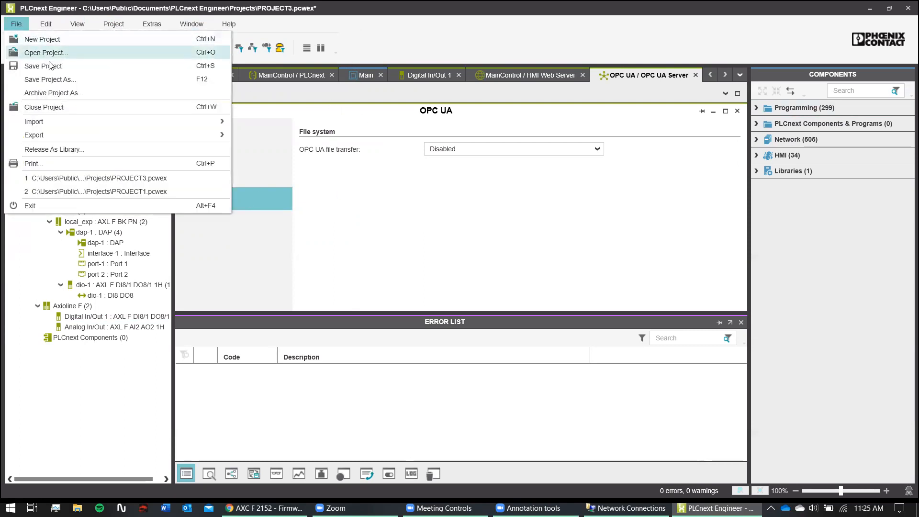
mouse_move(113, 25)
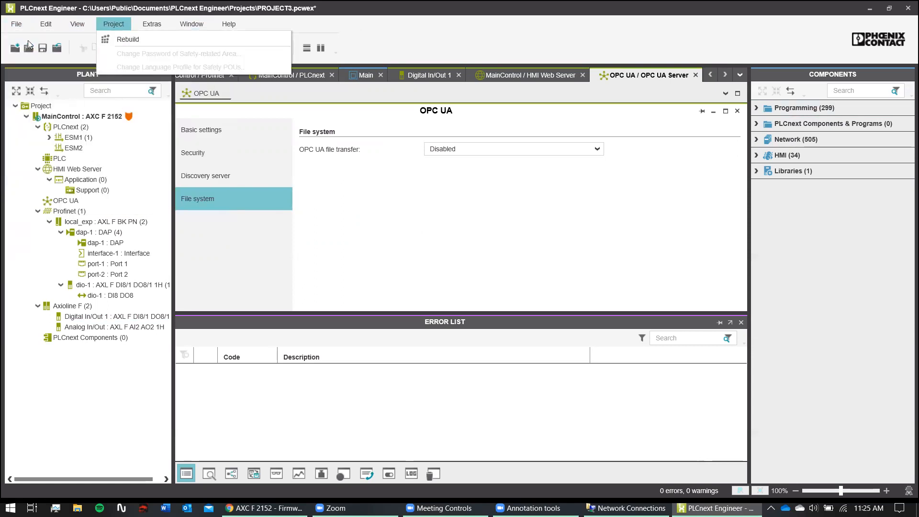
left_click(429, 149)
left_click(380, 103)
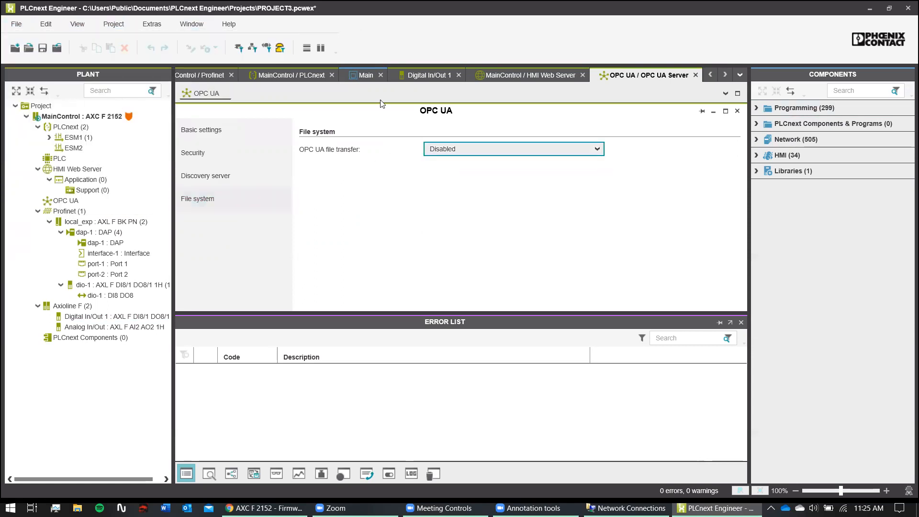
double_click(767, 163)
left_click(762, 155)
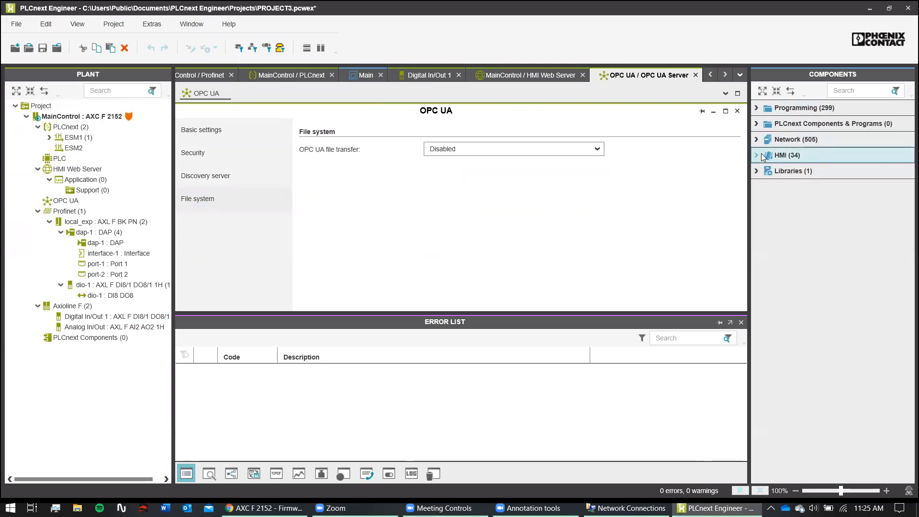
left_click(763, 171)
double_click(773, 137)
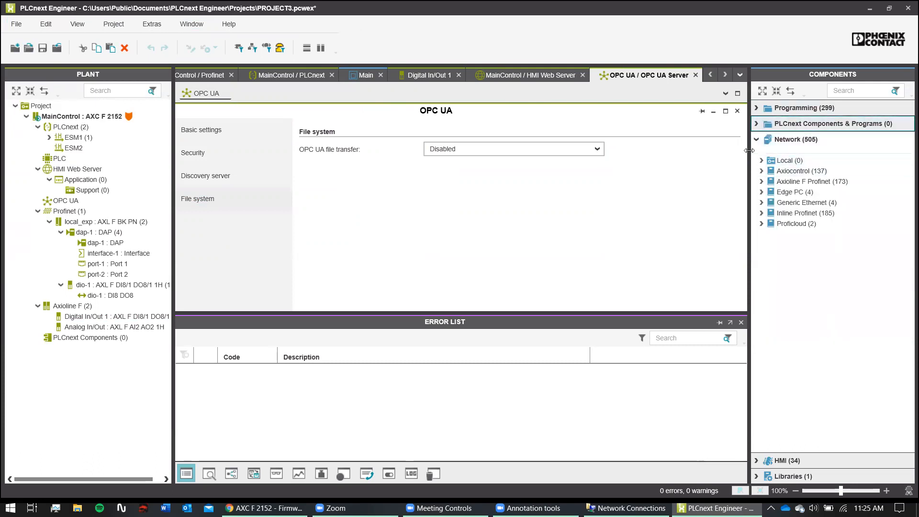
left_click(761, 136)
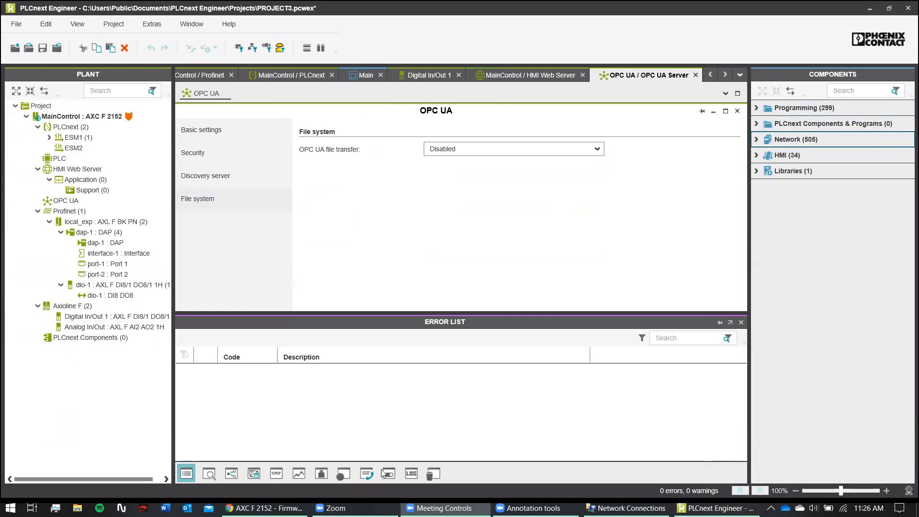
left_click(264, 508)
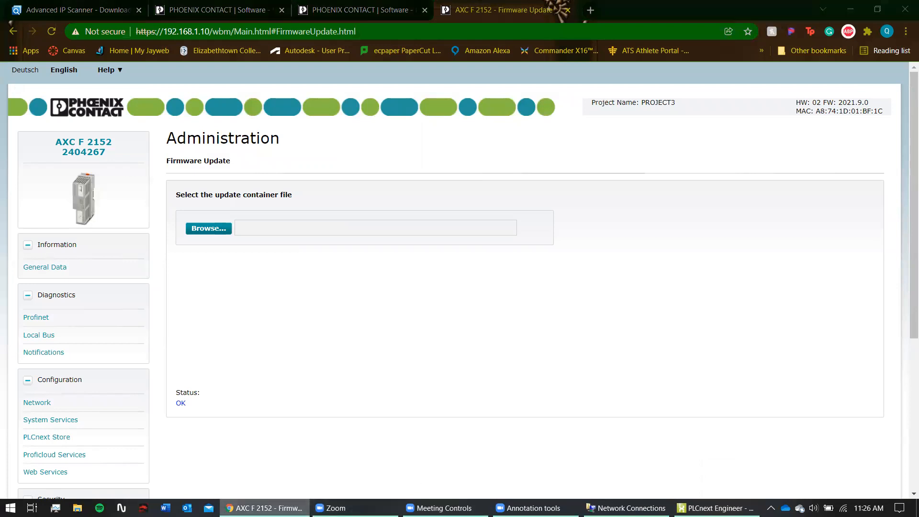
key("alt+Tab")
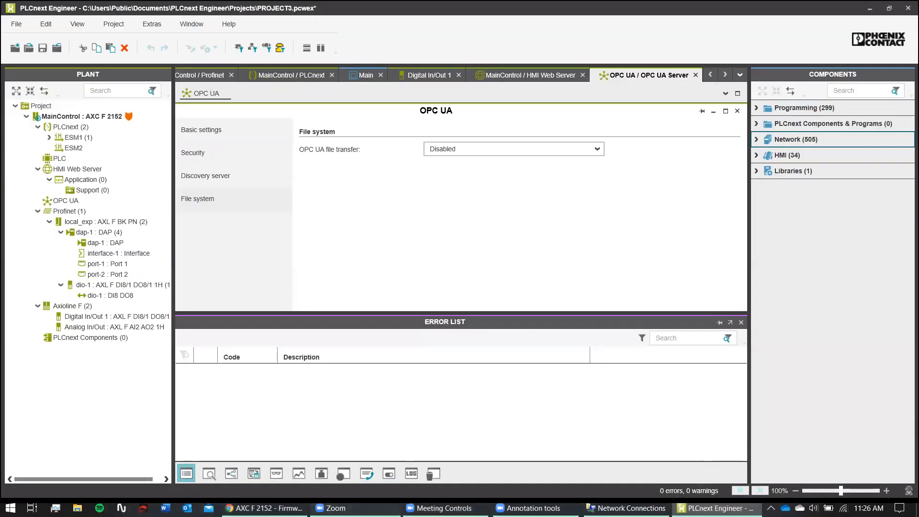